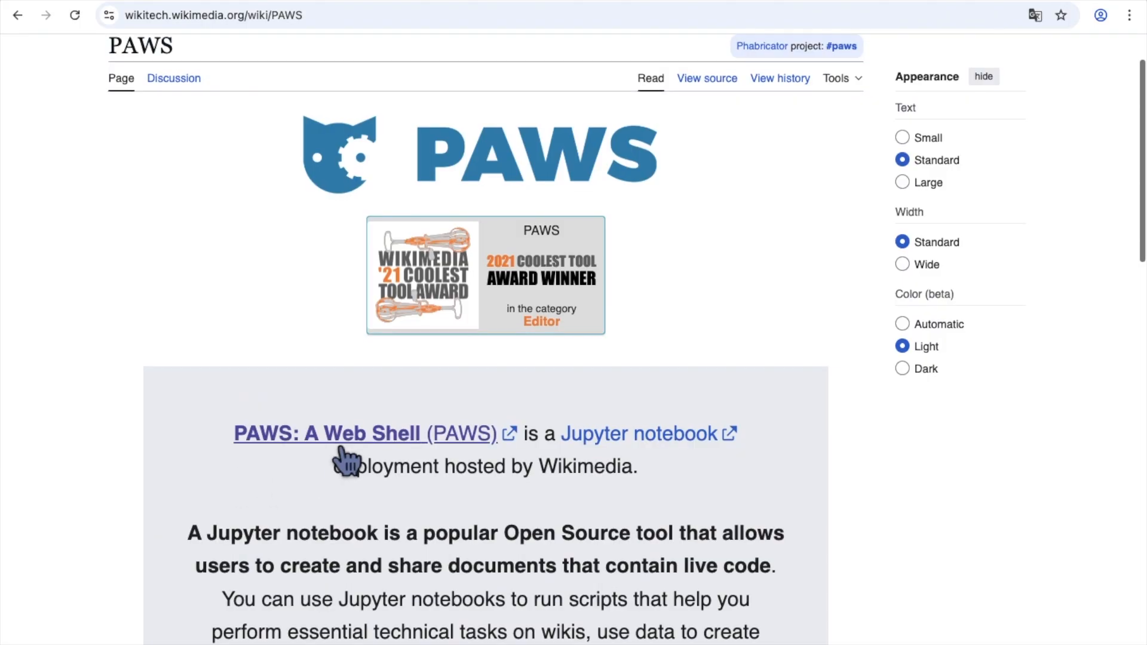
Step: Open the PAWS web shell and sign in with MediaWiki, entering the account password
left_click(333, 436)
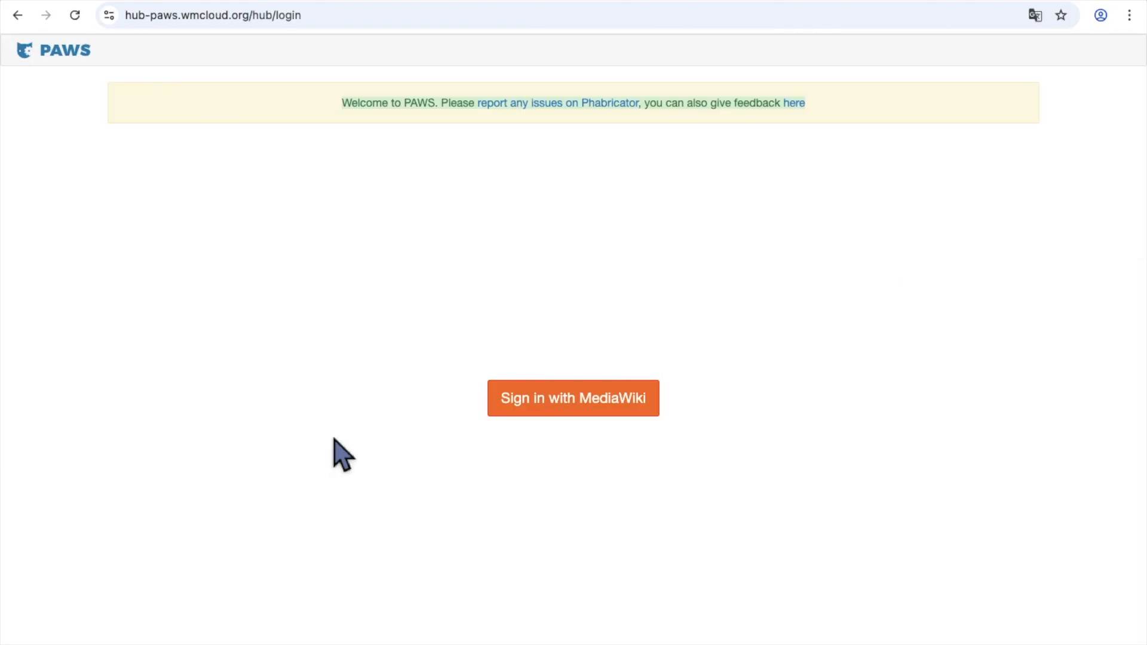
left_click(583, 414)
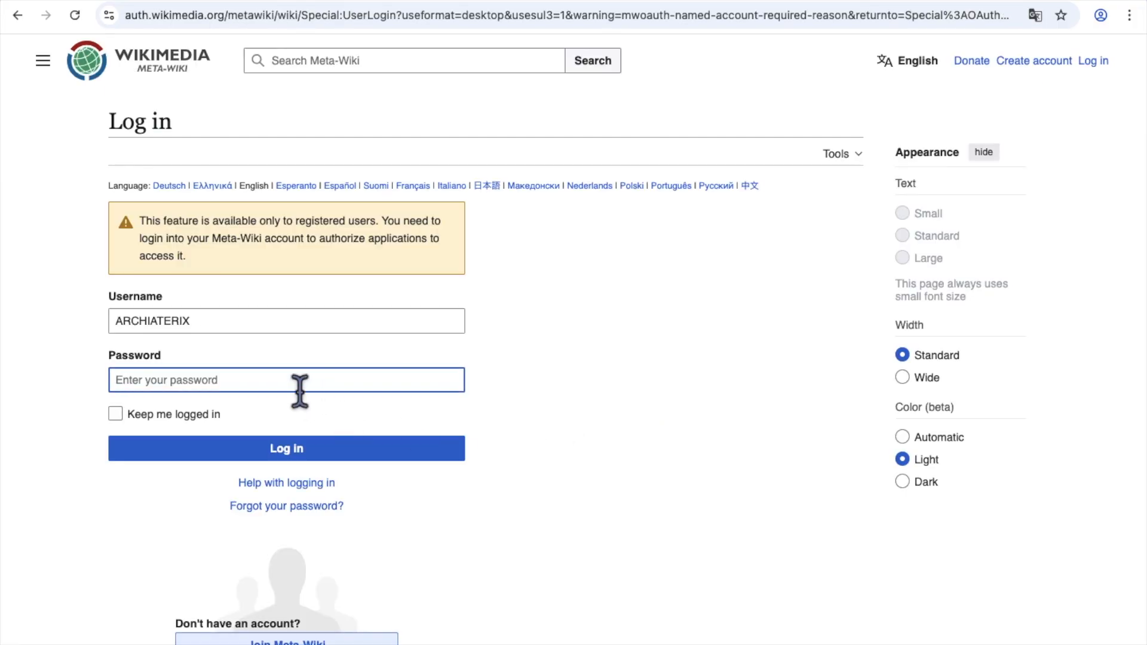
type("•••••••••••••••••••••••")
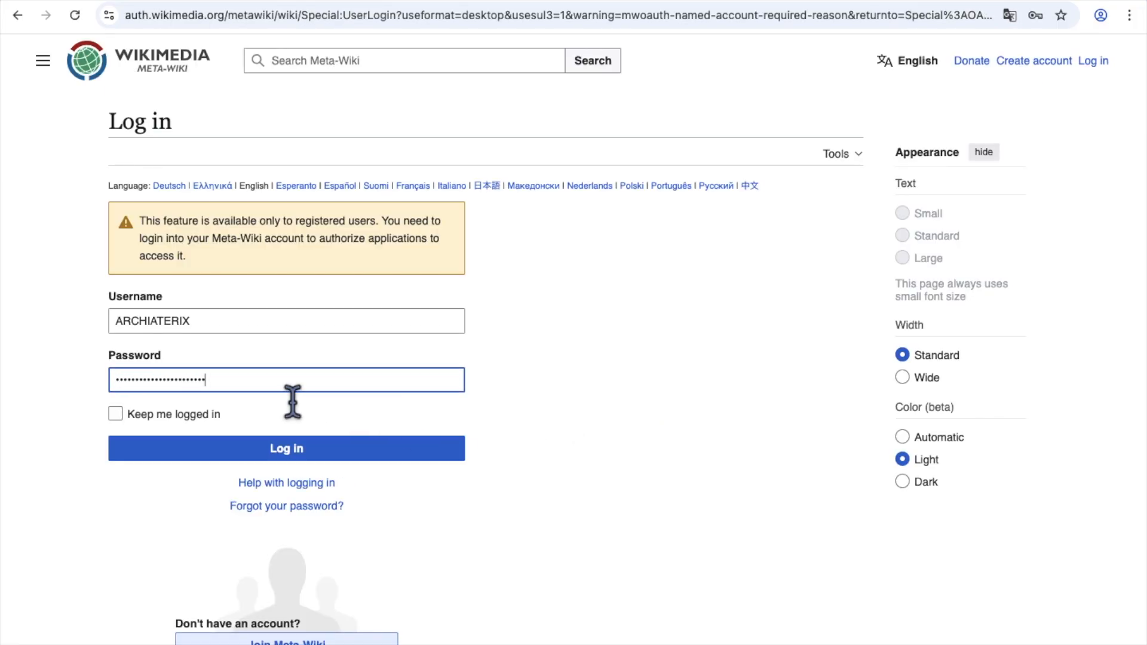
left_click(308, 458)
left_click(676, 538)
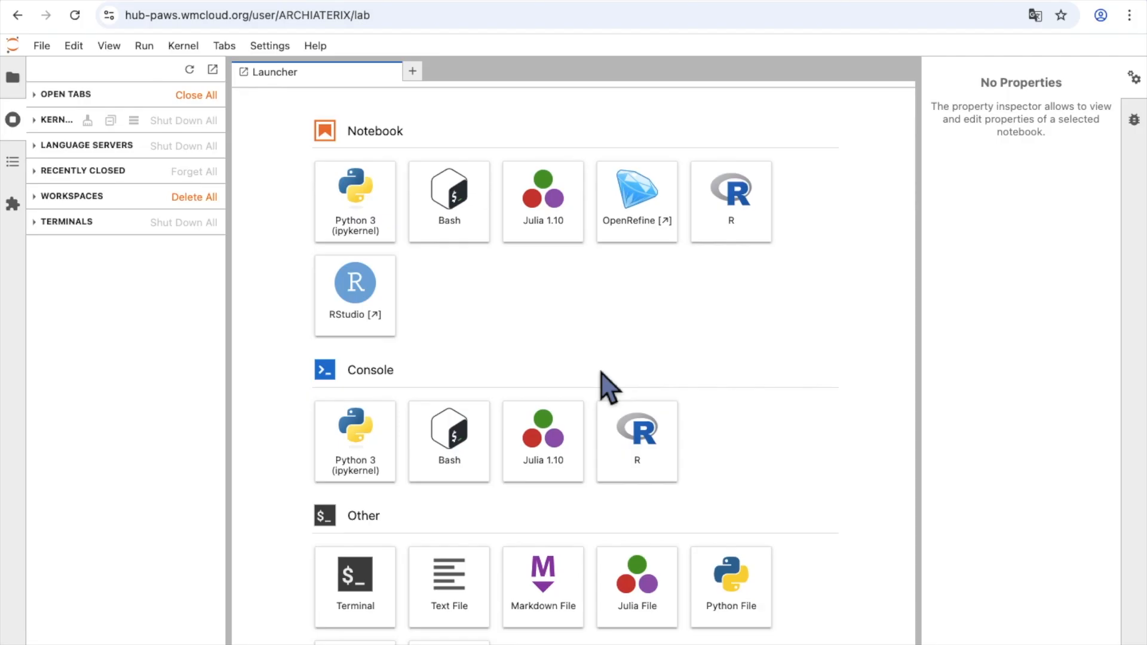
Step: Launch OpenRefine from the PAWS notebook launcher and dismiss the translation pop-up
scroll(601, 374, "down", 2)
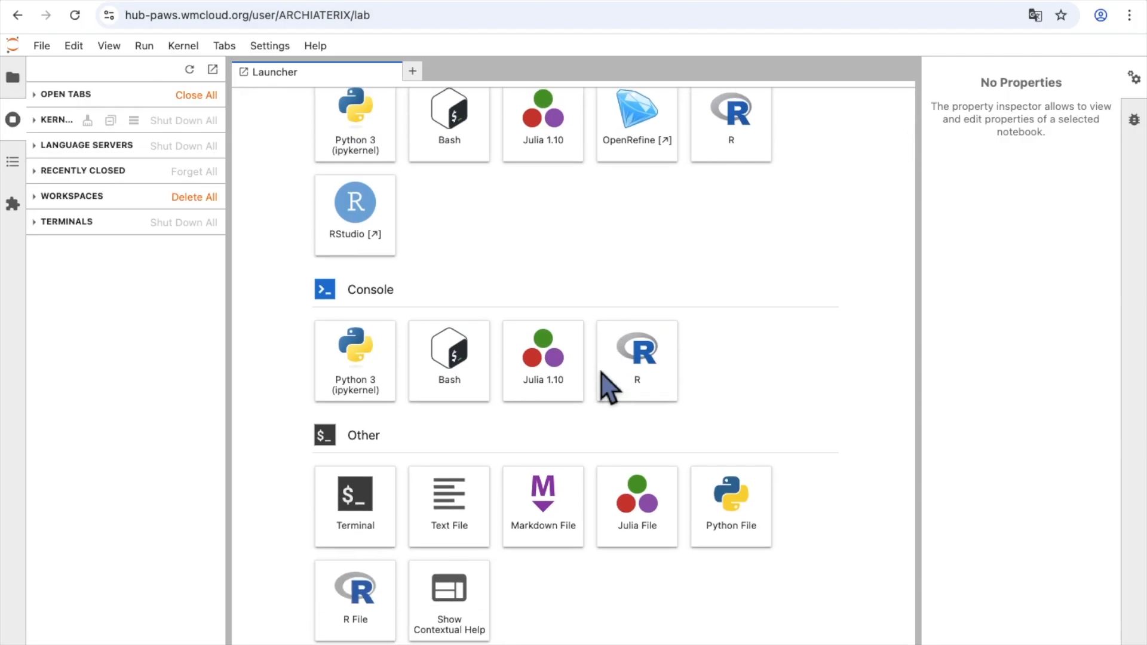
scroll(601, 374, "up", 2)
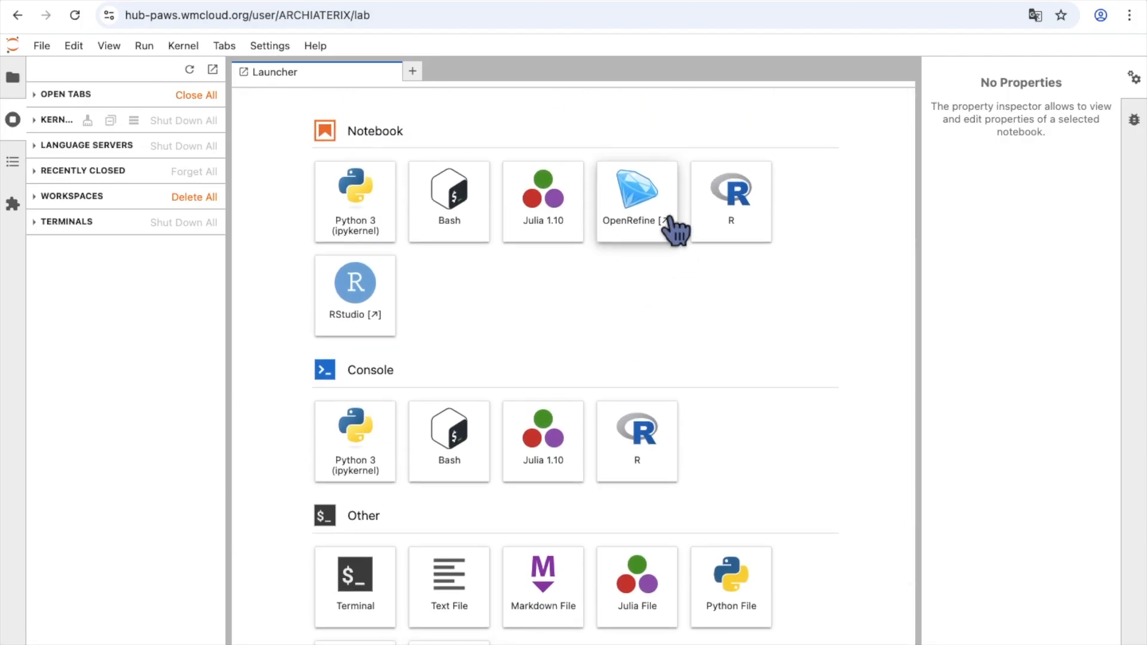
left_click(662, 218)
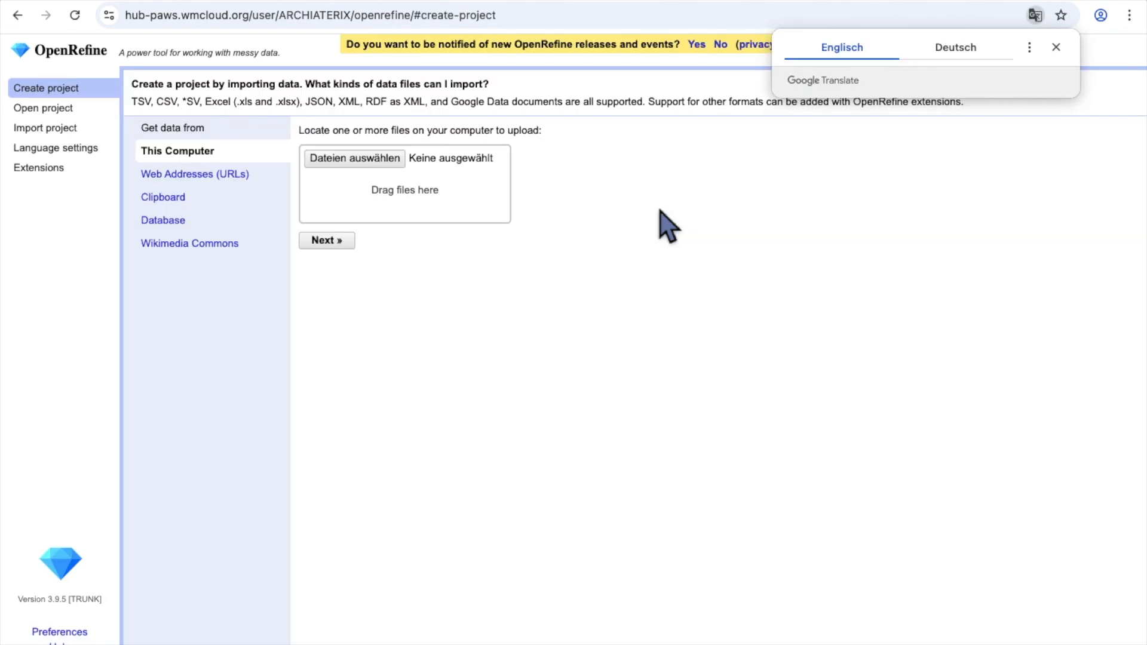
left_click(1056, 48)
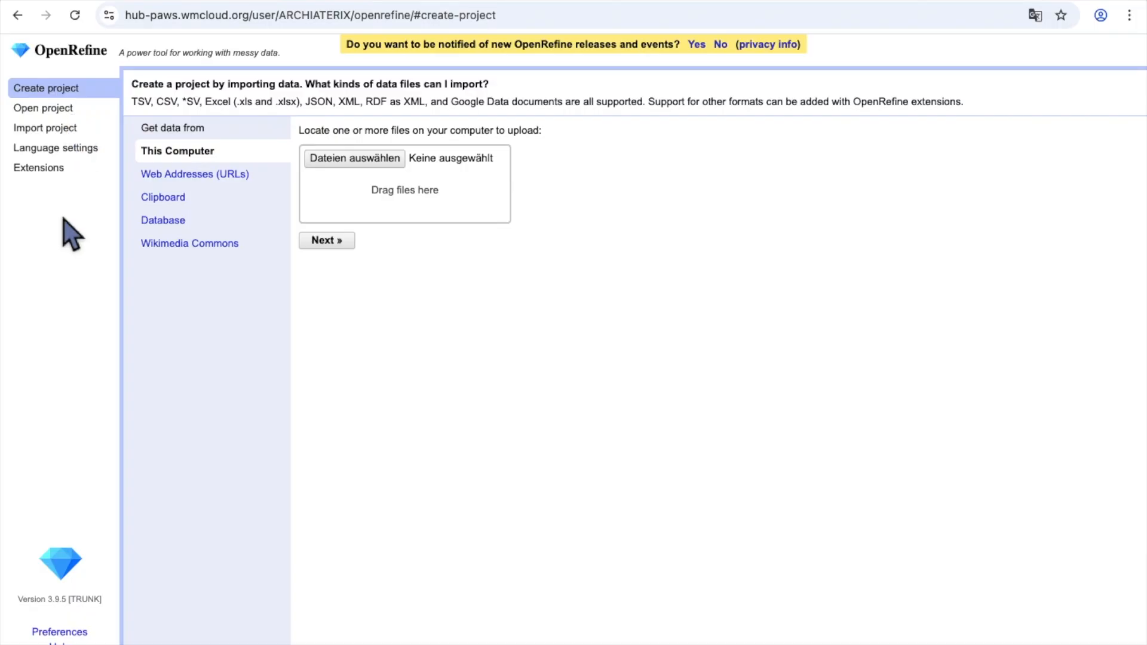
Step: Upload the Excel file OpenRefine_Upload_ARCHIATER.xlsx from this computer and proceed to its parsing preview
left_click(363, 166)
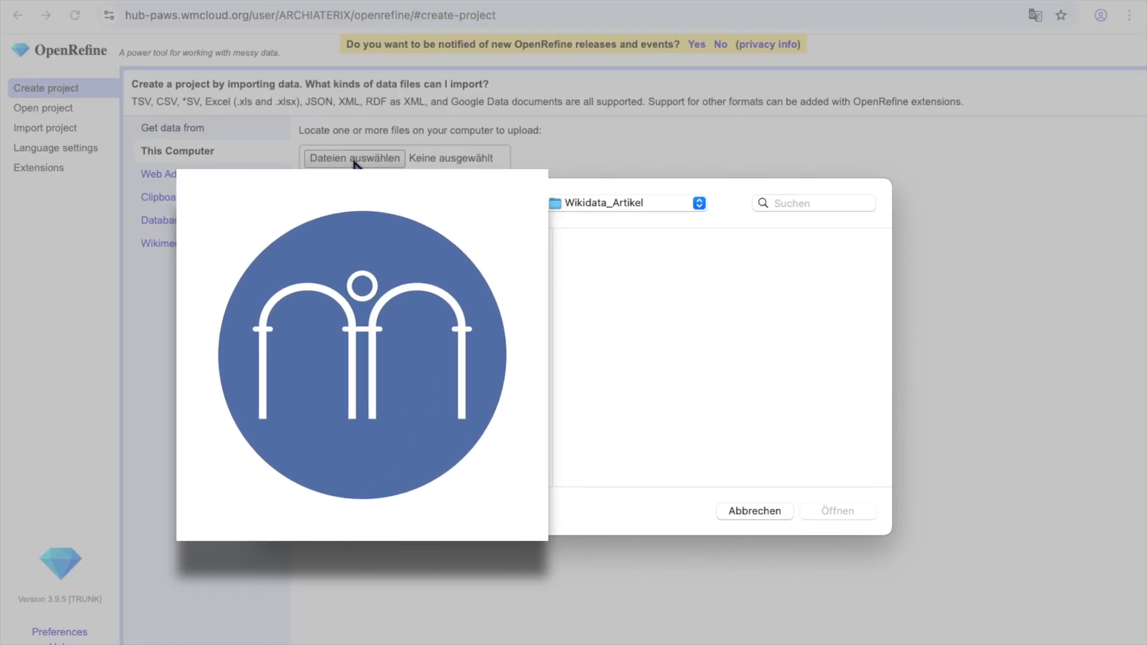
left_click(843, 513)
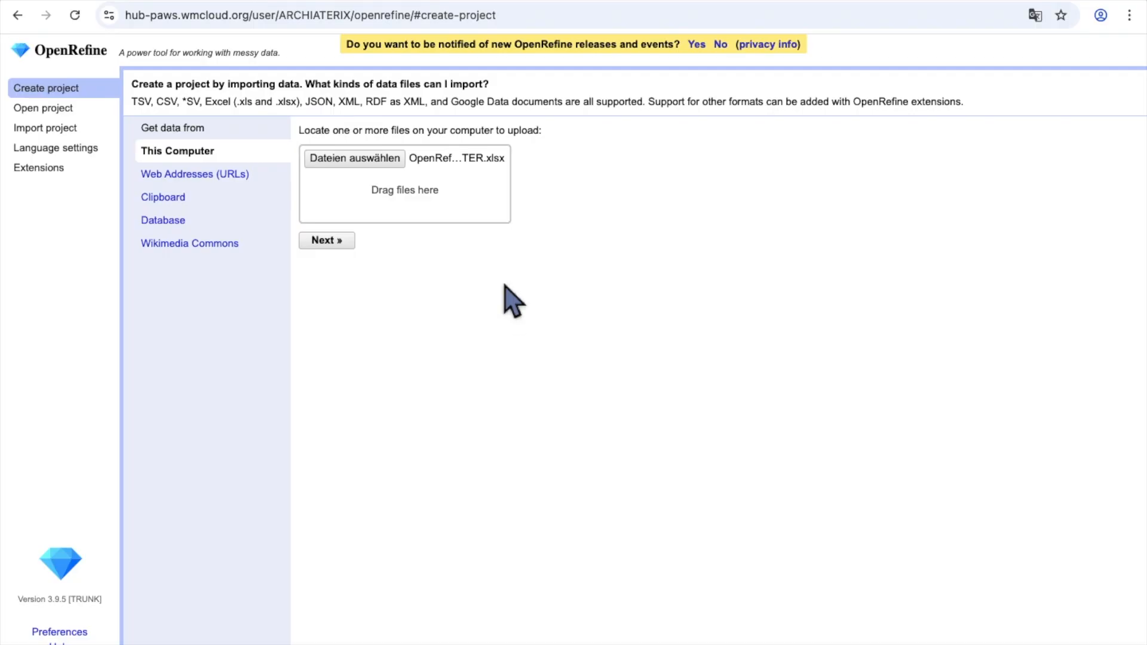
left_click(345, 242)
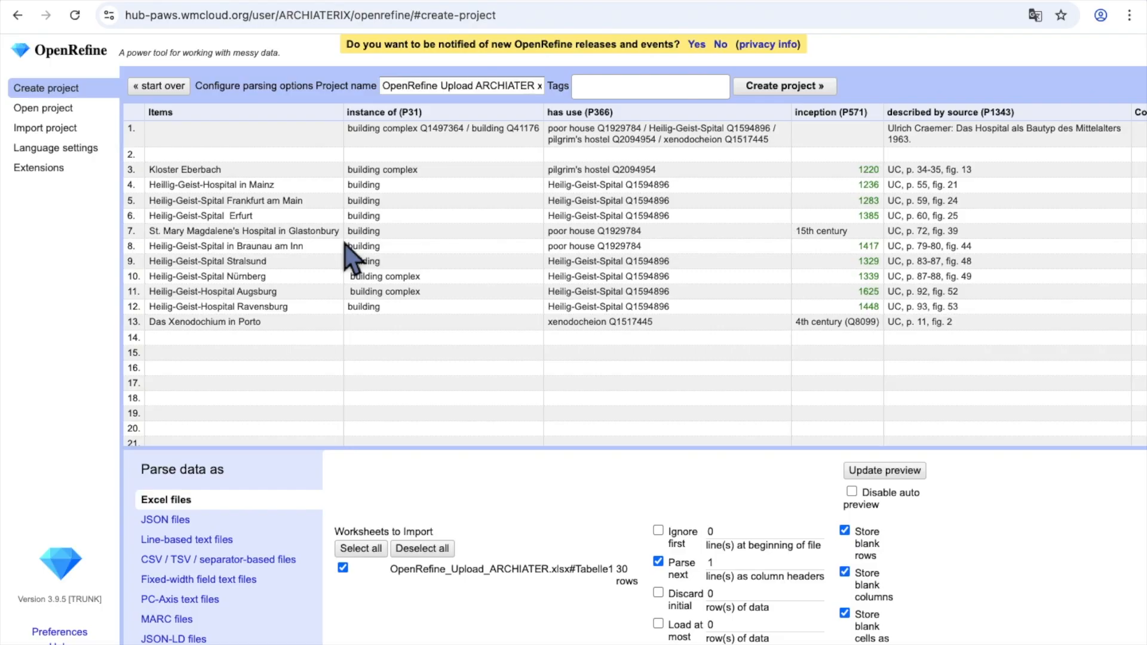
Step: Shorten the project name to "OpenRefine Upload ARCHIATER"
left_click_drag(311, 89, 401, 90)
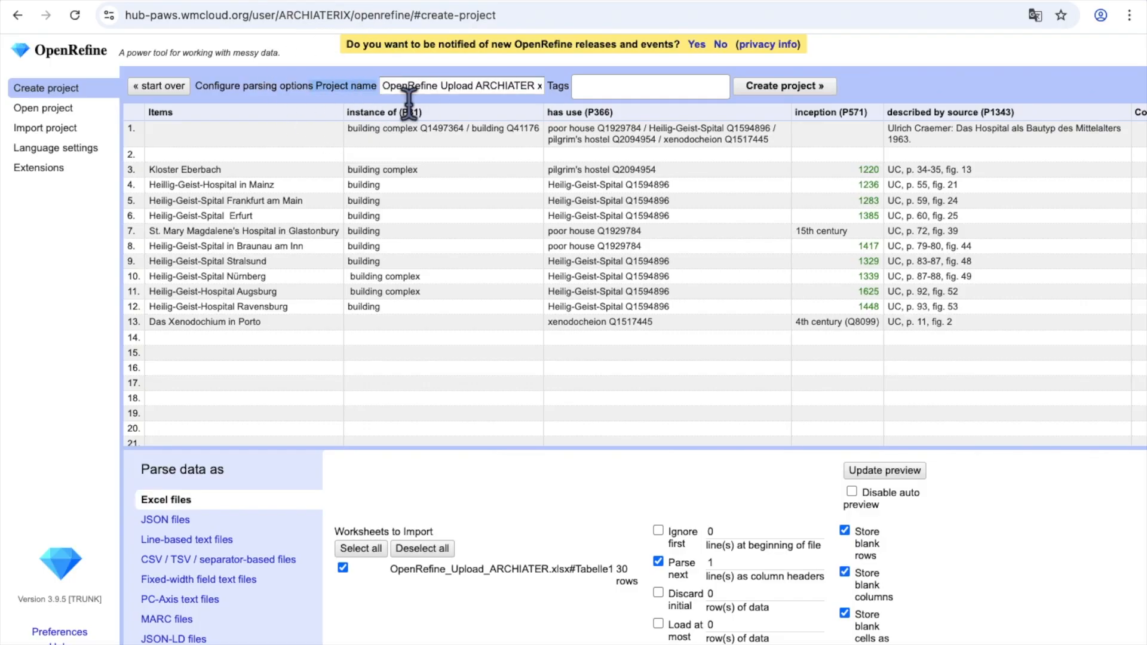
left_click(499, 90)
left_click_drag(546, 96, 591, 102)
key("BackSpace")
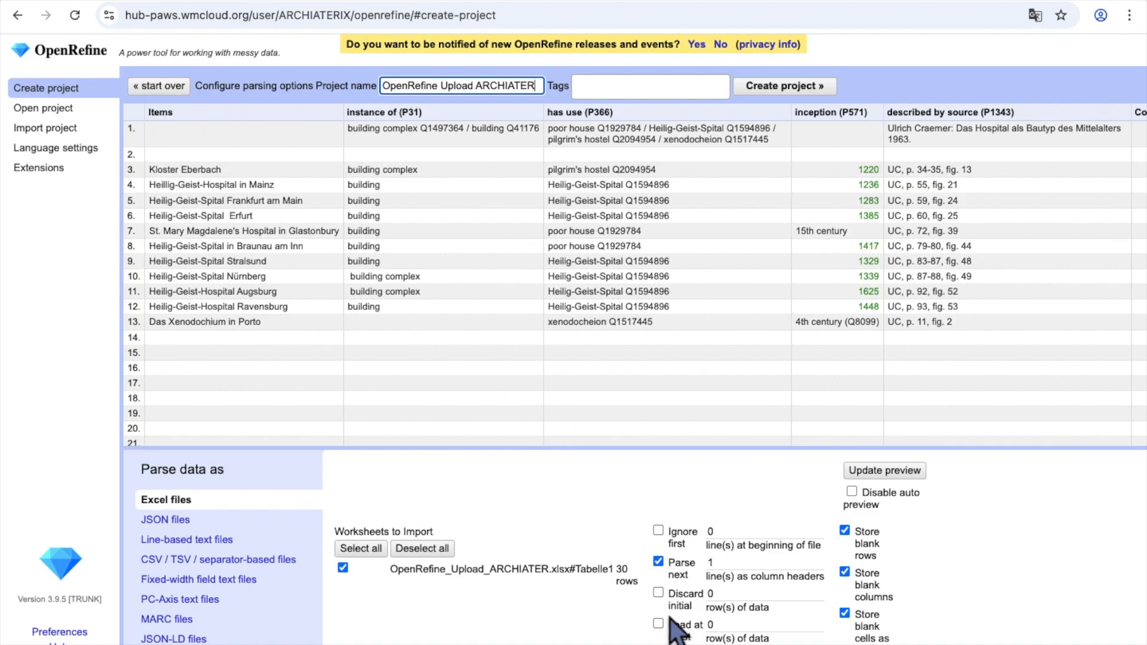
Step: Set the import to parse 1 line as column headers and discard the initial 2 rows of data
left_click(659, 561)
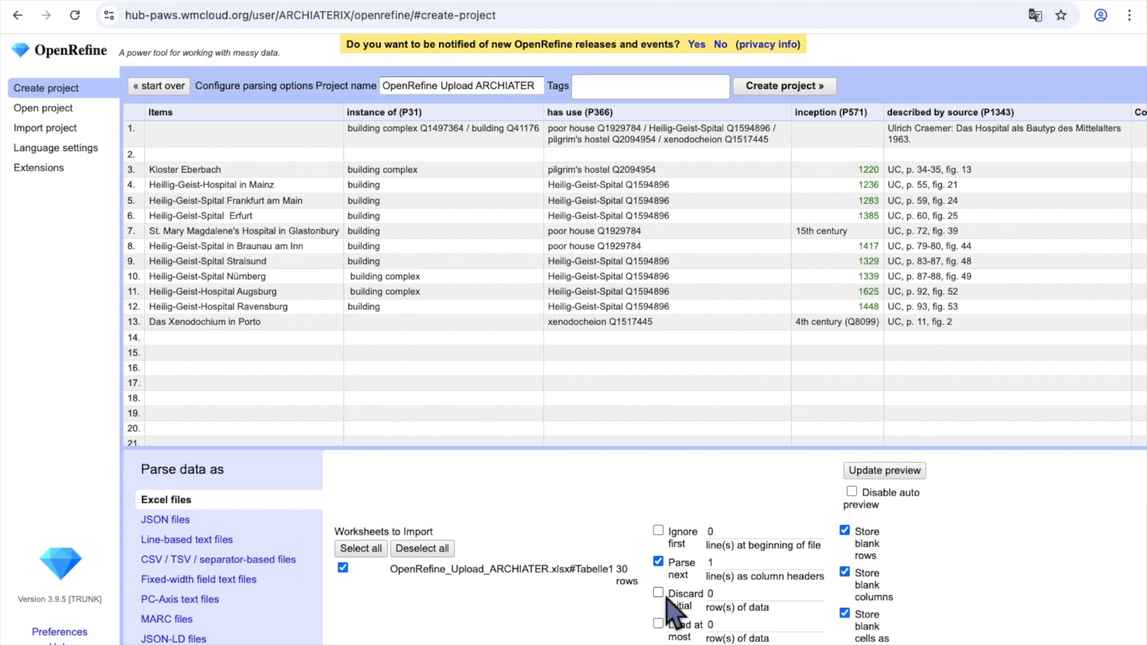
scroll(568, 153, "right", 5)
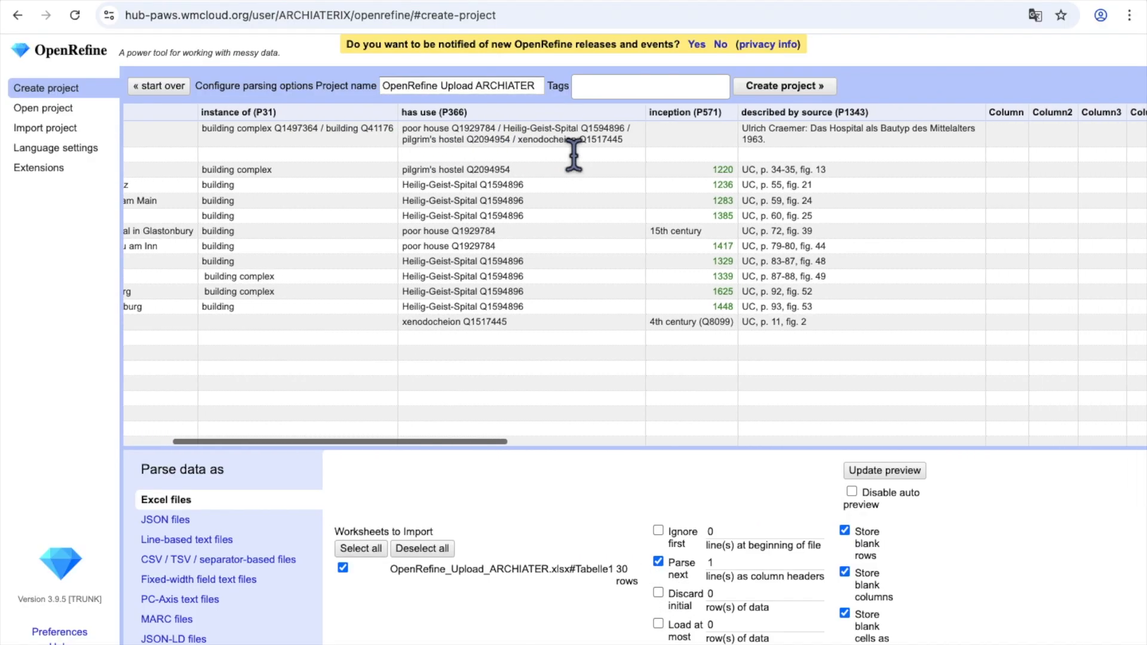
scroll(622, 181, "left", 5)
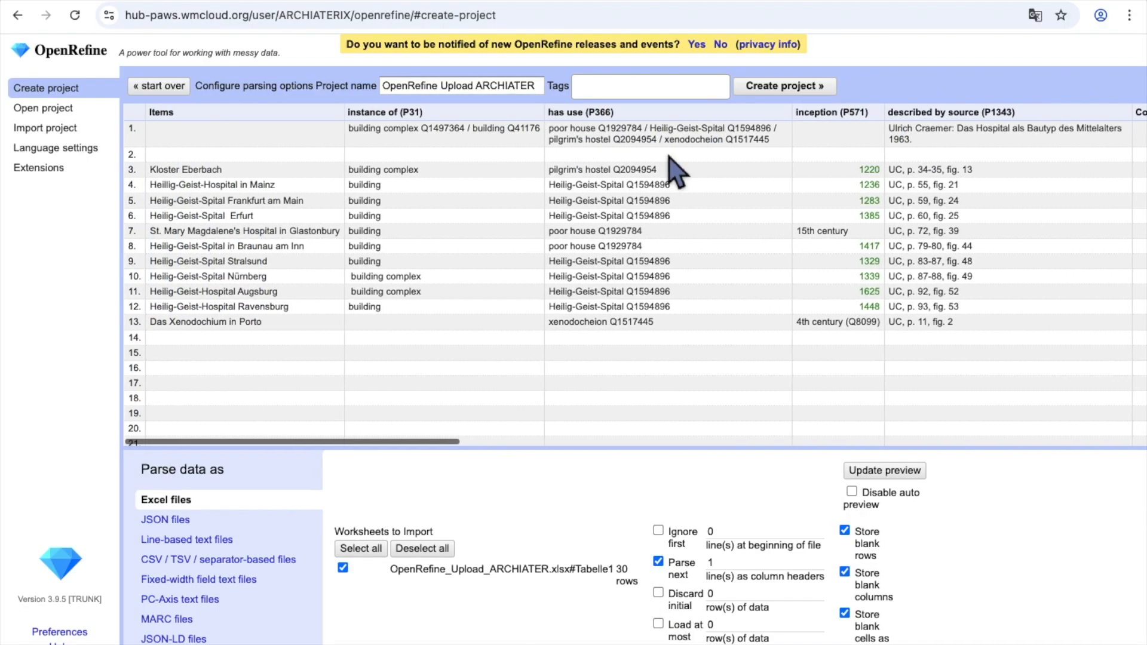
left_click(660, 593)
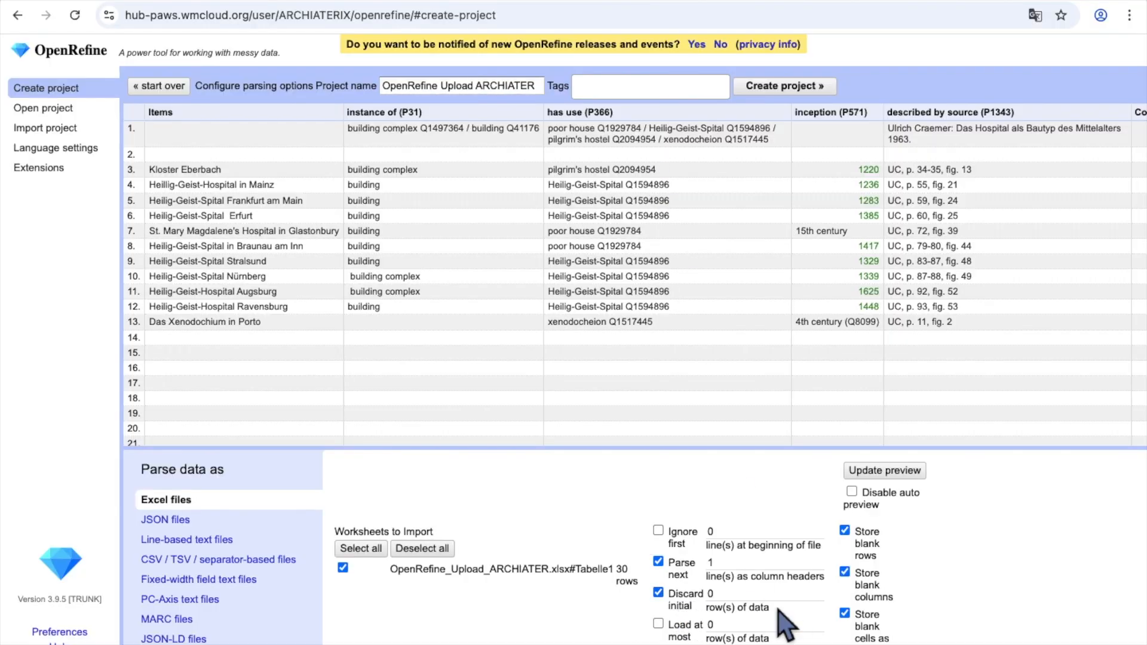
left_click(757, 595)
key("BackSpace")
type("2")
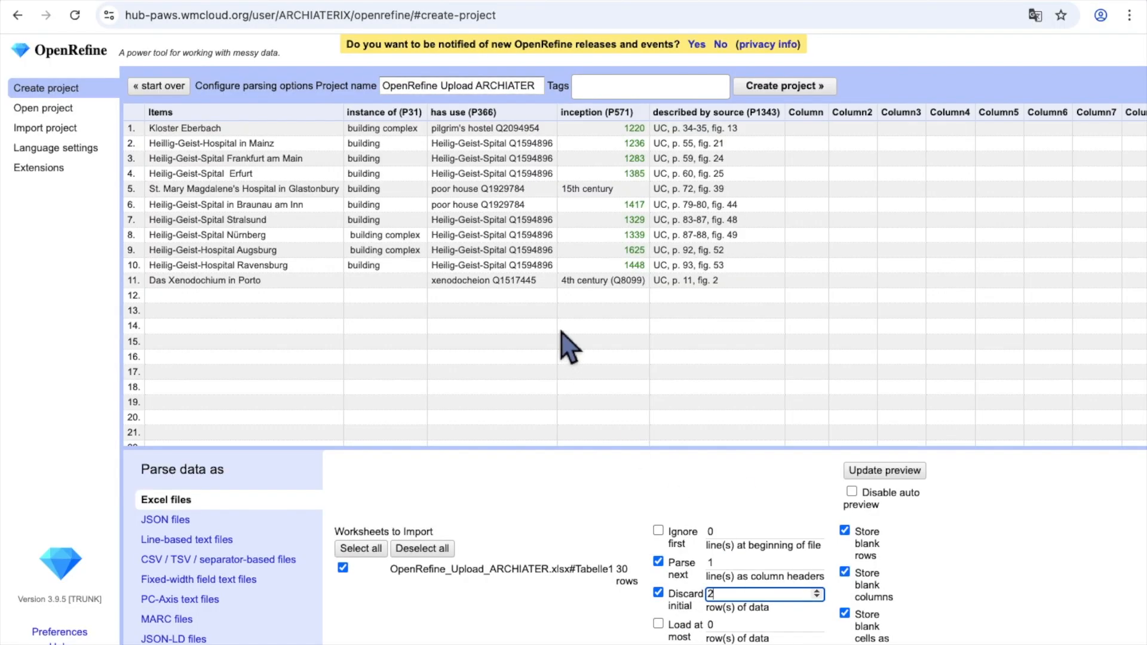
Step: Review the parsed preview, create the project, and show 25 rows per page
scroll(805, 591, "down", 2)
scroll(806, 604, "up", 2)
scroll(225, 553, "down", 2)
scroll(225, 553, "up", 2)
left_click(808, 88)
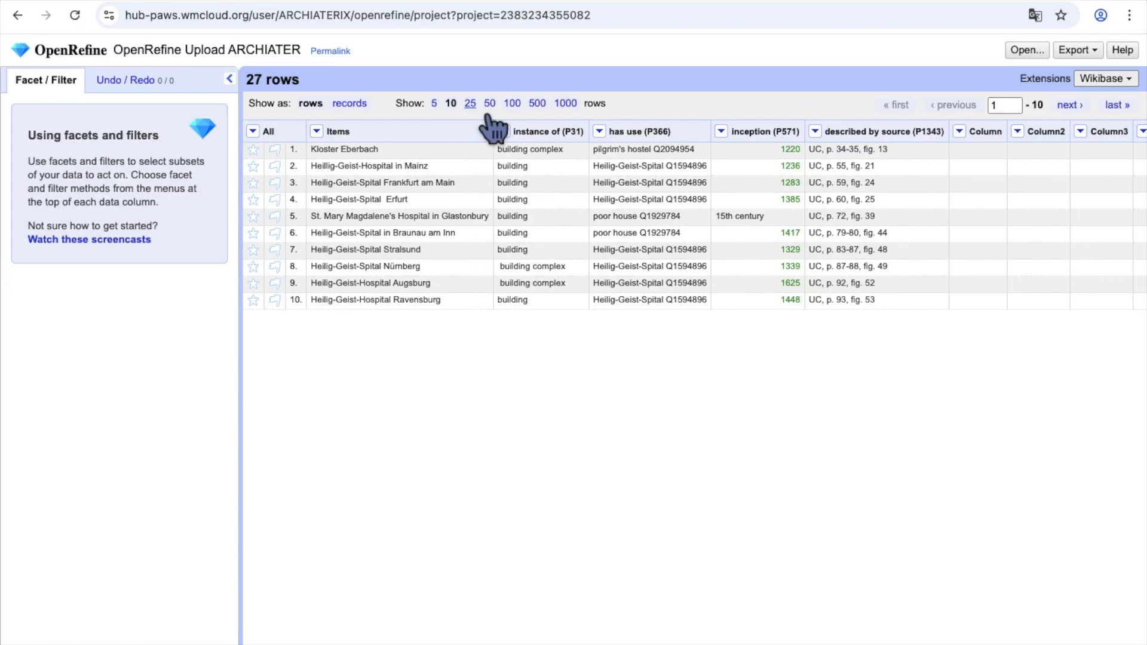
left_click(470, 104)
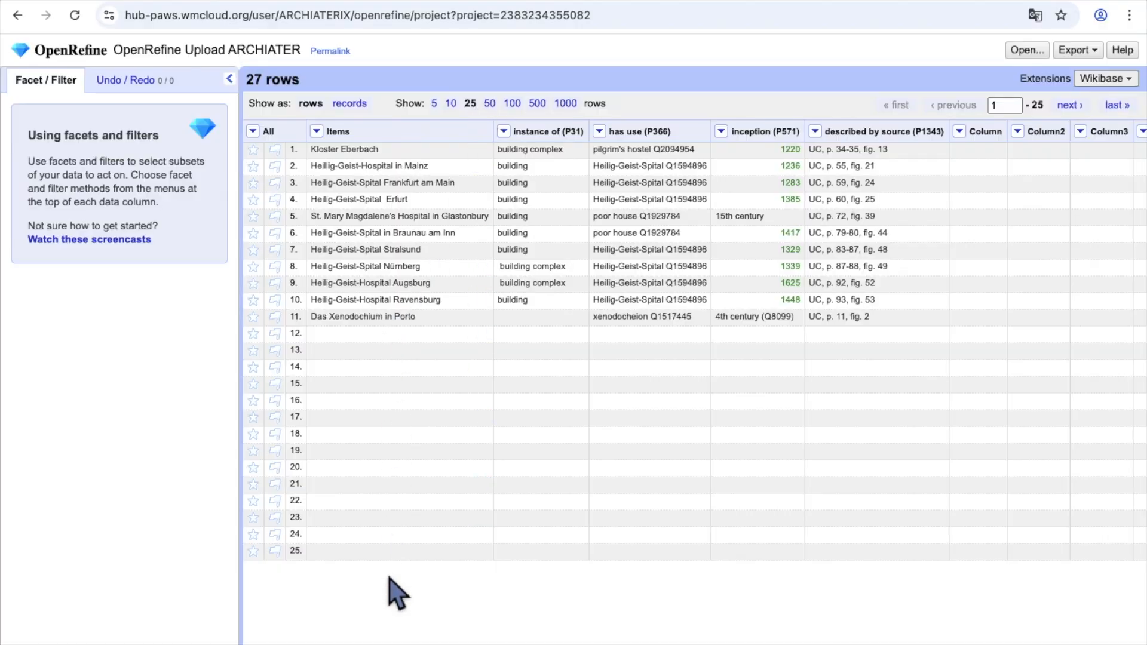
left_click(852, 1)
Step: Split the "described by source (P1343)" column at the comma separator into at most 3 columns
left_click(816, 132)
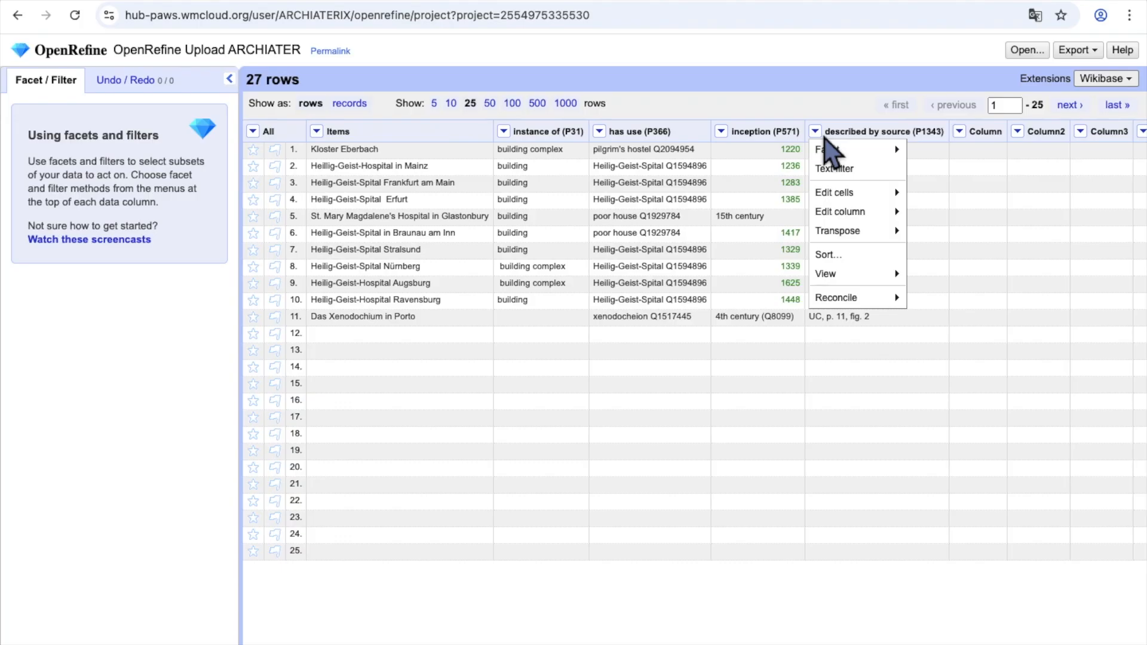
mouse_move(890, 212)
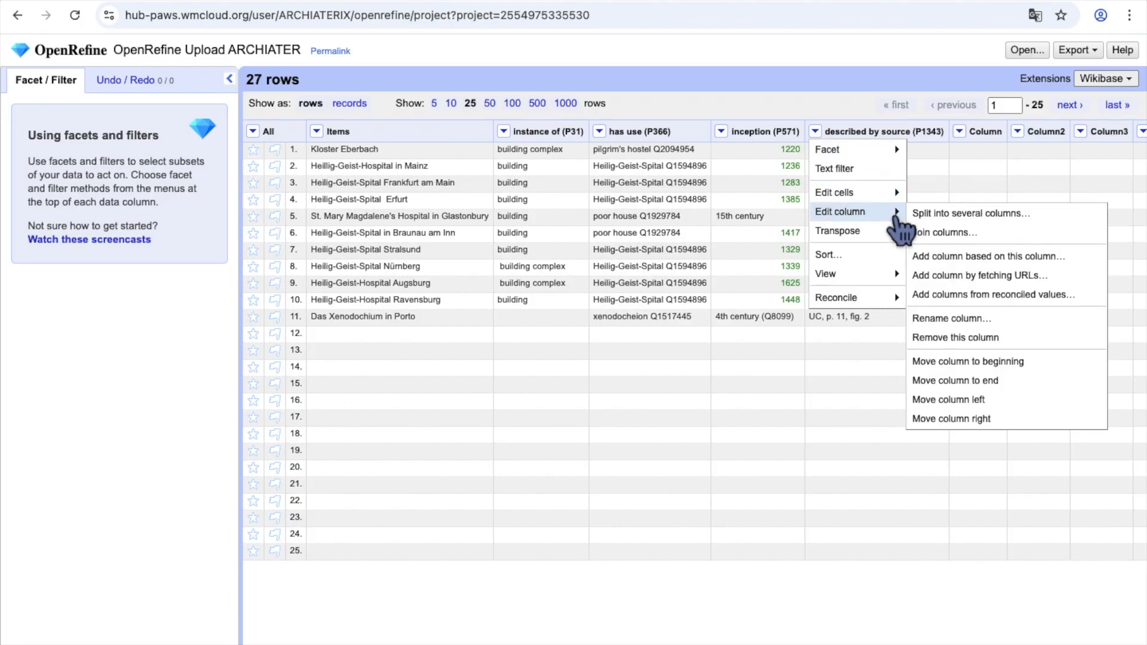
left_click(970, 218)
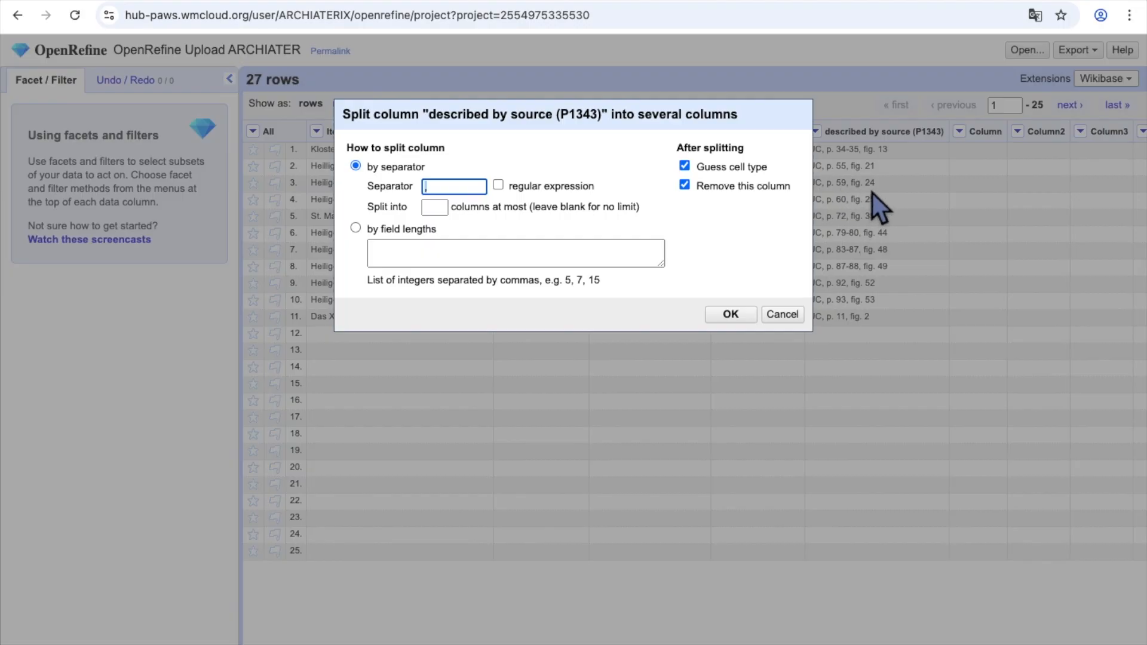
left_click(435, 208)
type("3")
left_click(445, 191)
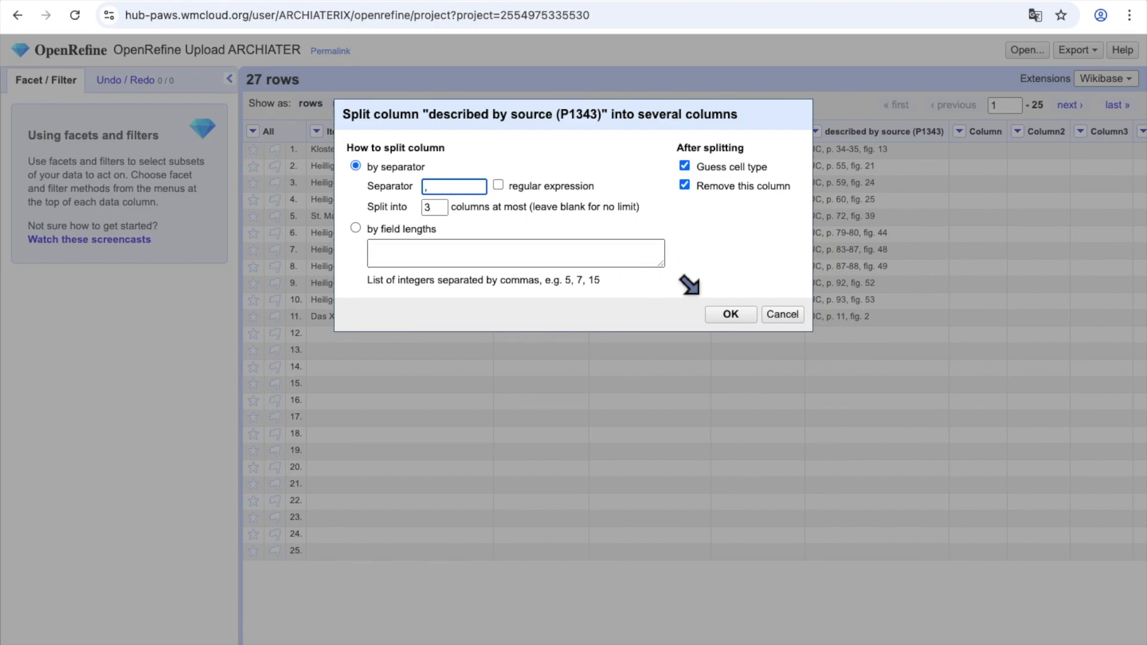
left_click(743, 321)
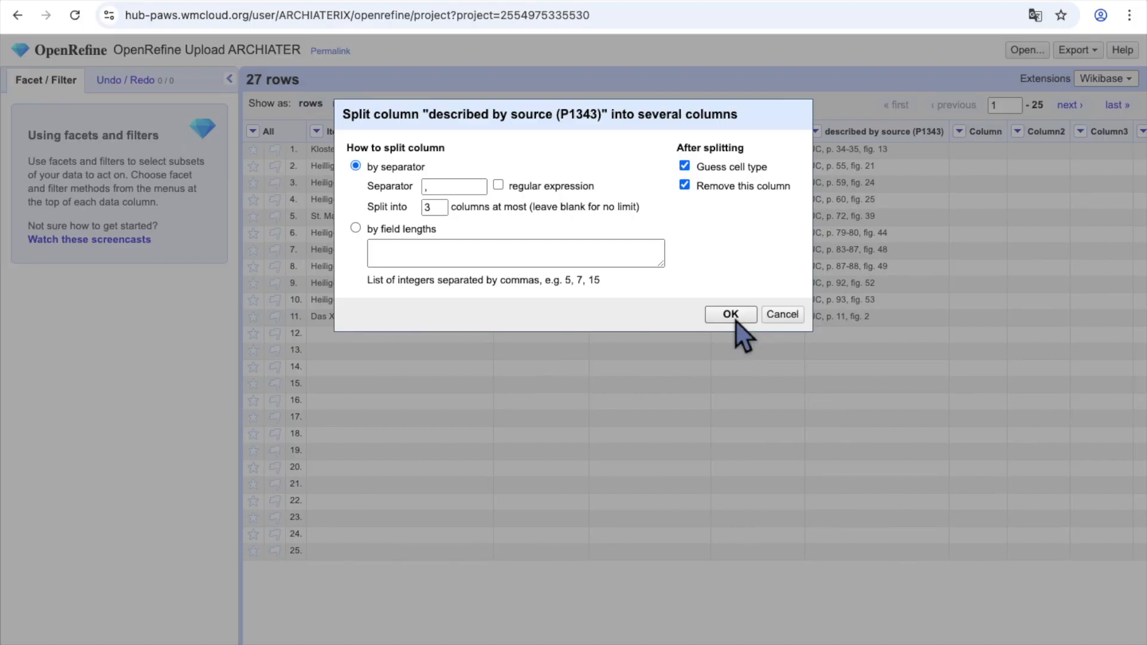
Step: Rename the column "described by source (P1343) 2" to "page(s)"
scroll(739, 326, "right", 3)
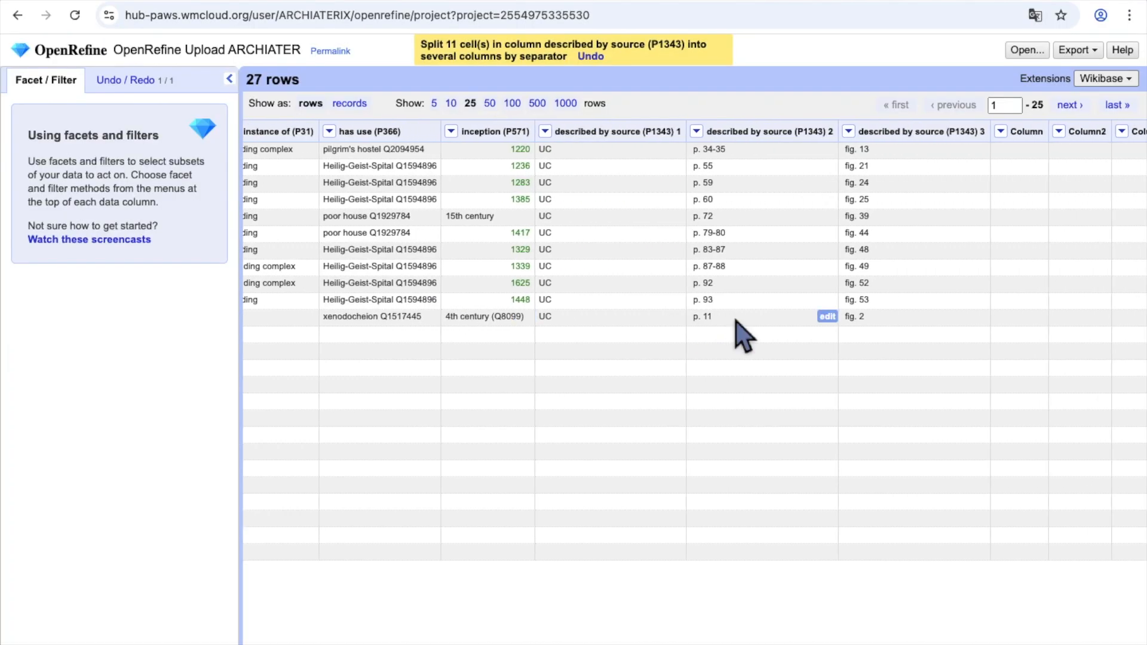
left_click(697, 131)
mouse_move(774, 223)
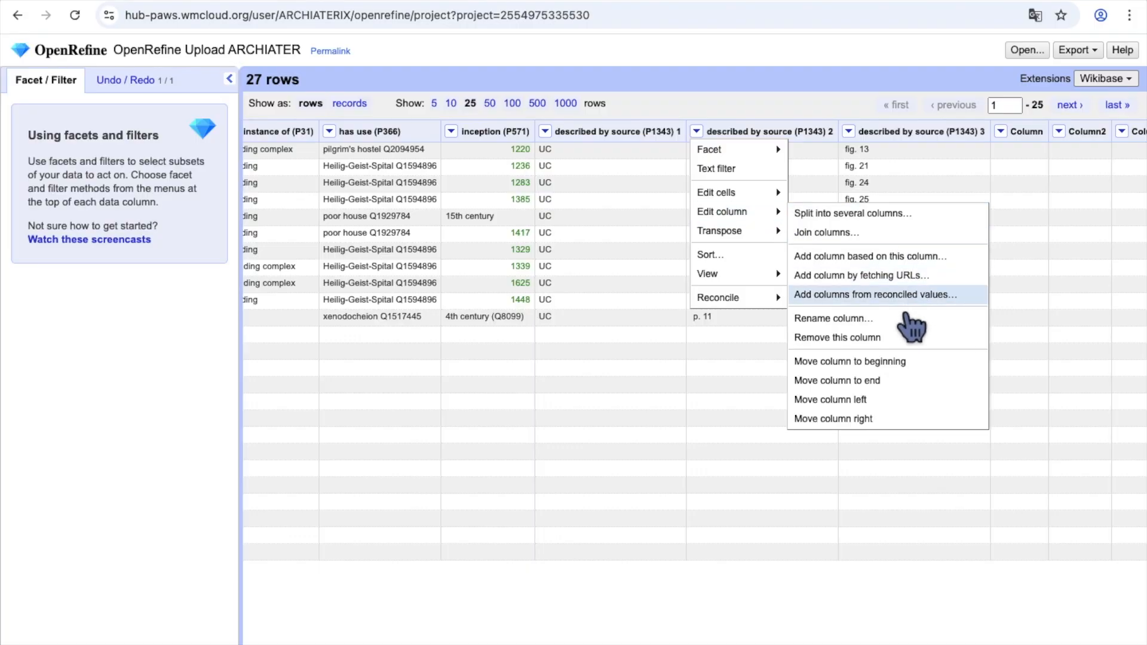
left_click(901, 323)
type("page(s)")
left_click(657, 188)
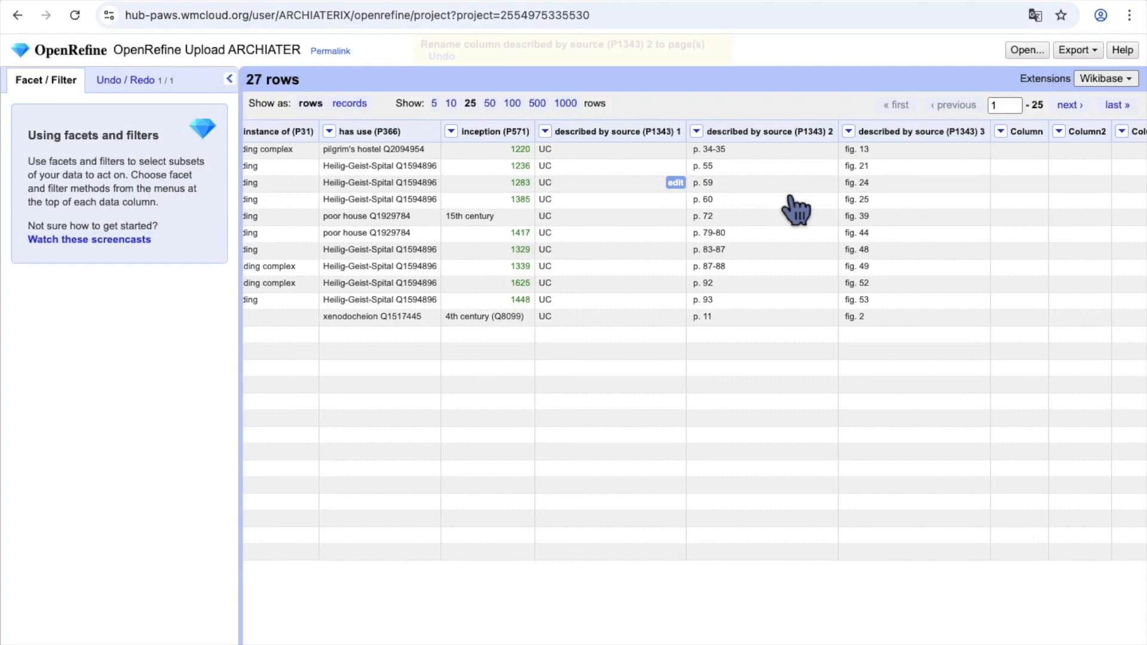
Step: Rename the column "described by source (P1343) 3" to "identified in image"
left_click(753, 132)
mouse_move(779, 211)
left_click(896, 316)
type("ide")
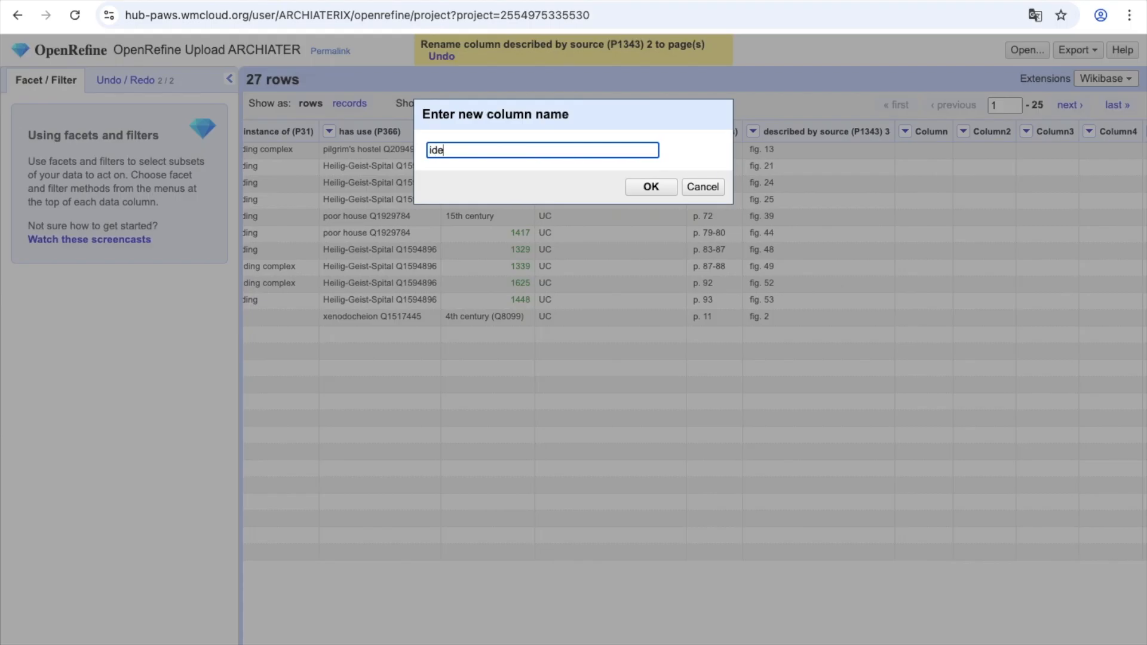
type("ntified in image")
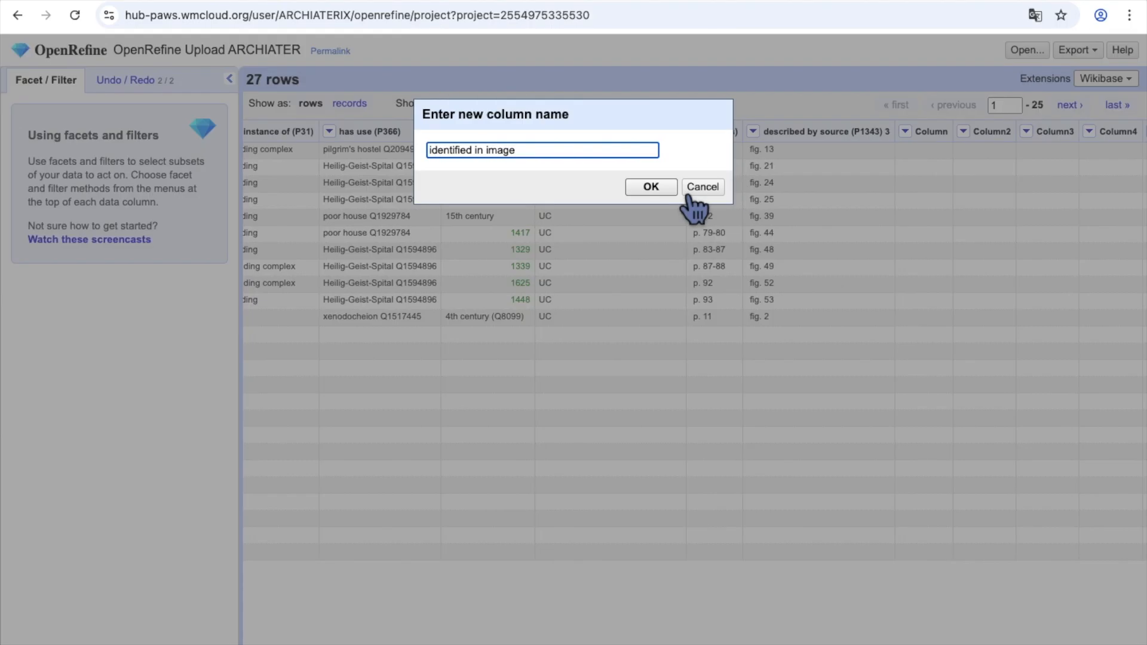
left_click(674, 190)
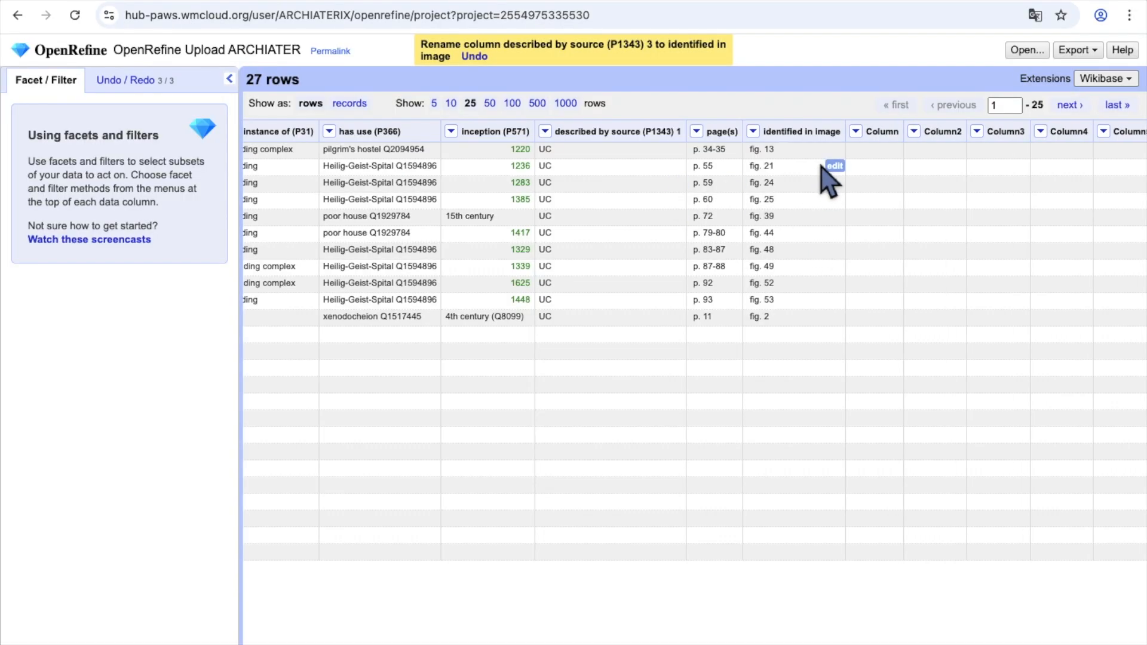
Step: Trim leading and trailing whitespace from the cells in the "page(s)" column
scroll(822, 168, "left", 5)
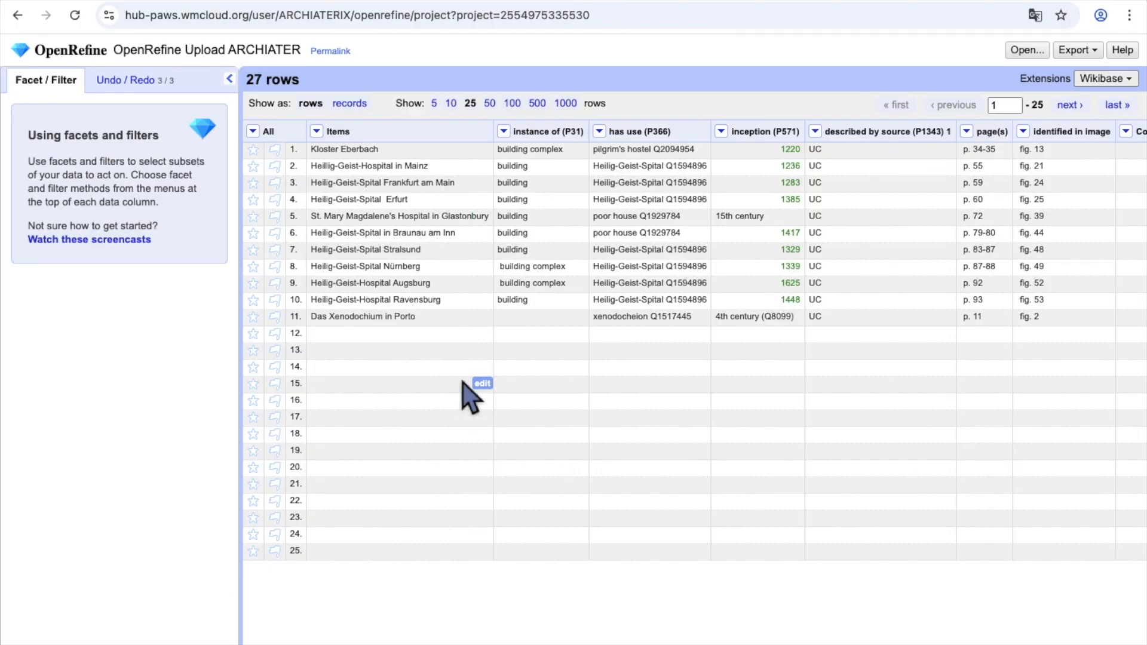
scroll(464, 382, "right", 5)
scroll(464, 355, "left", 4)
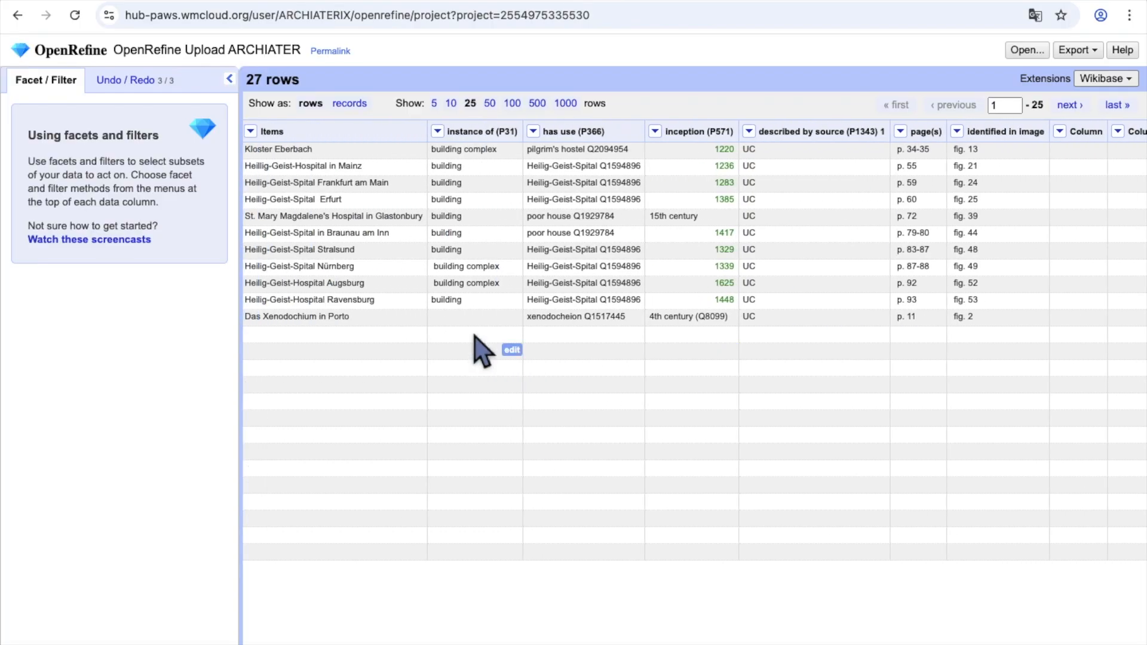
left_click(901, 131)
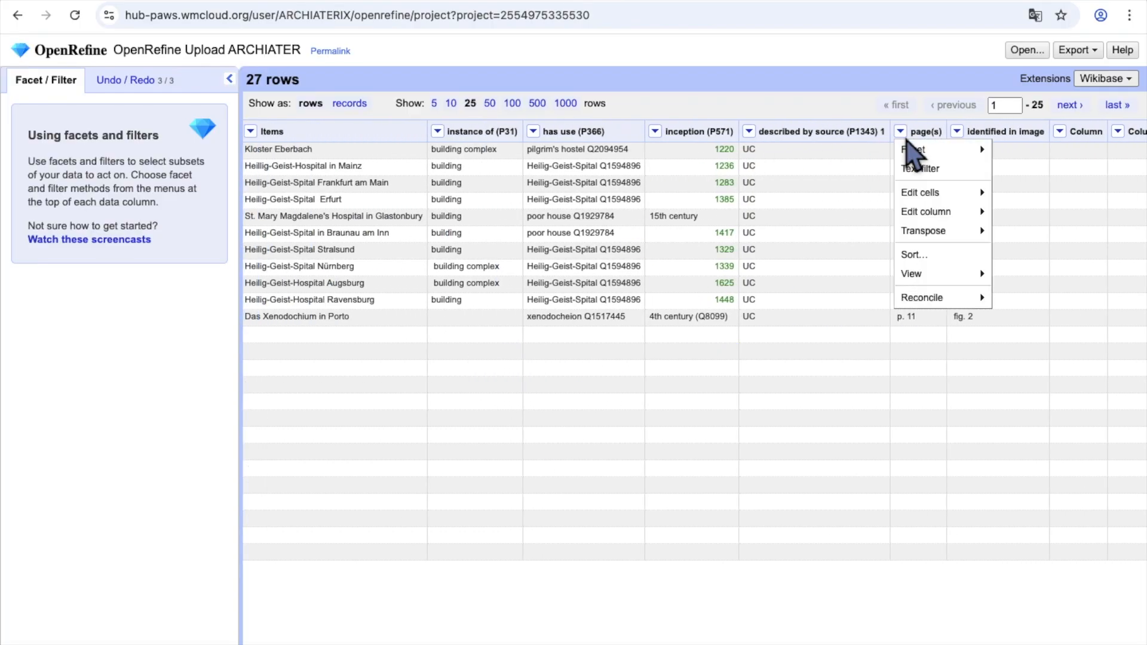
mouse_move(932, 192)
mouse_move(1004, 213)
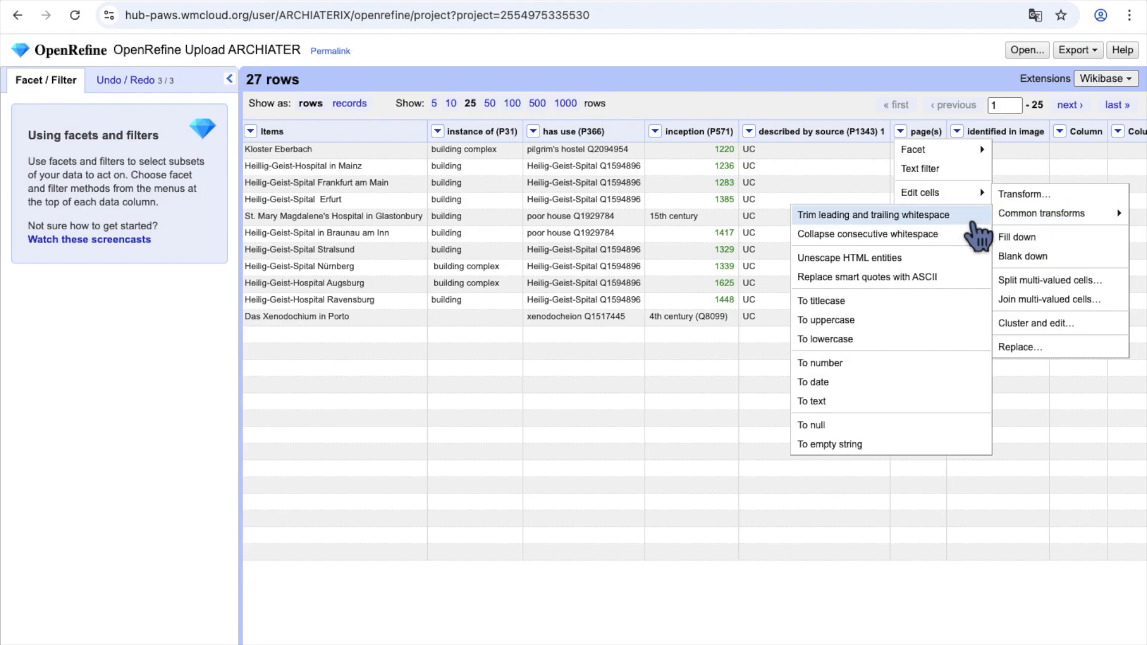
left_click(968, 218)
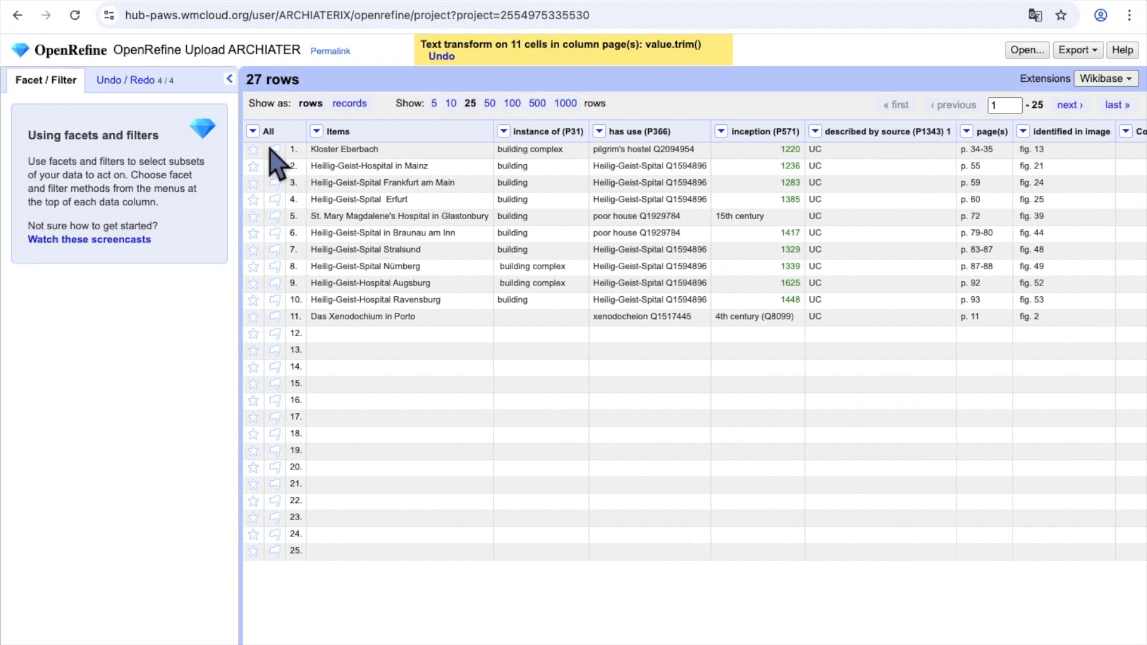
Step: Trim leading and trailing whitespace across all columns, keeping every column selected
left_click(253, 131)
mouse_move(333, 177)
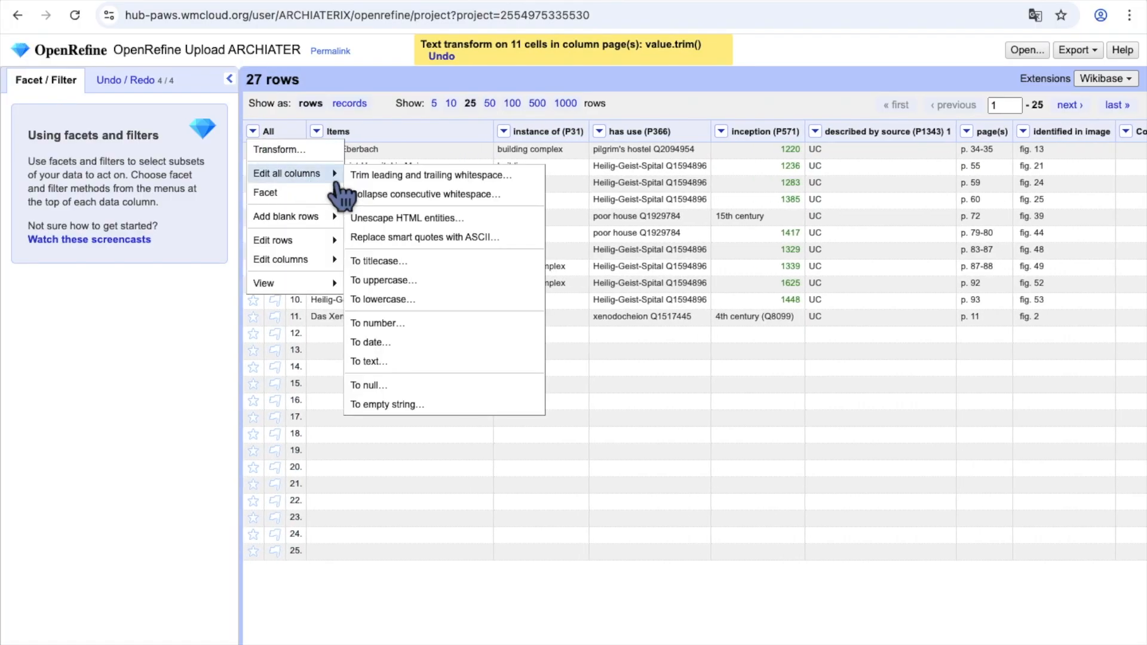
left_click(381, 177)
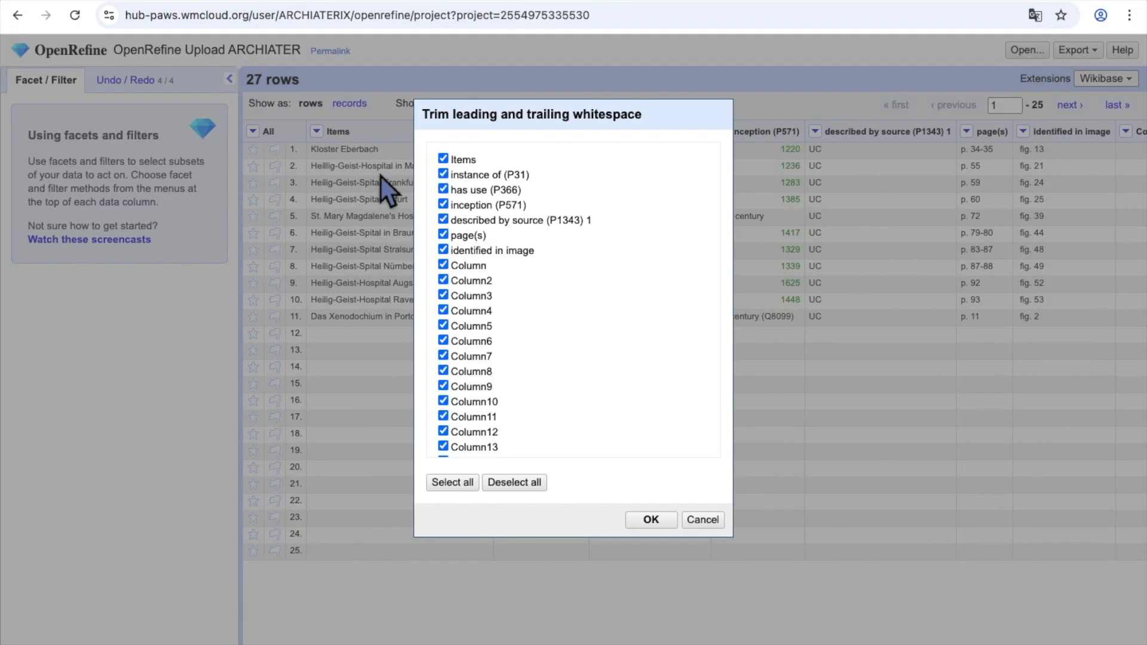
scroll(613, 419, "down", 5)
left_click(650, 519)
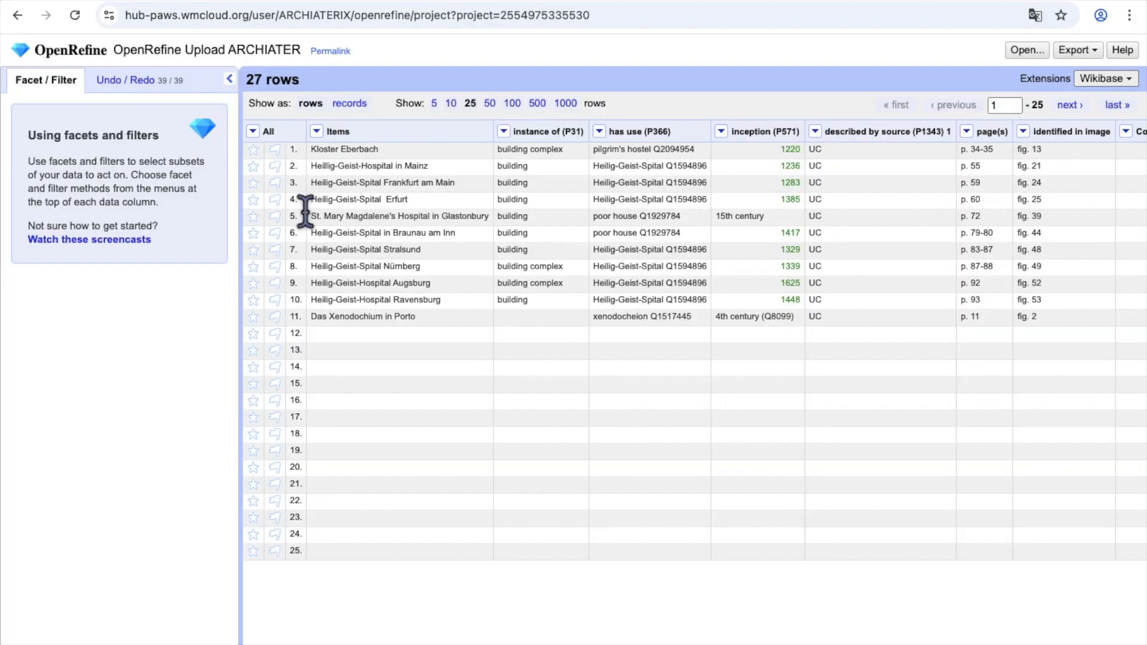
Step: Collapse consecutive whitespace across all columns of the project
left_click(259, 134)
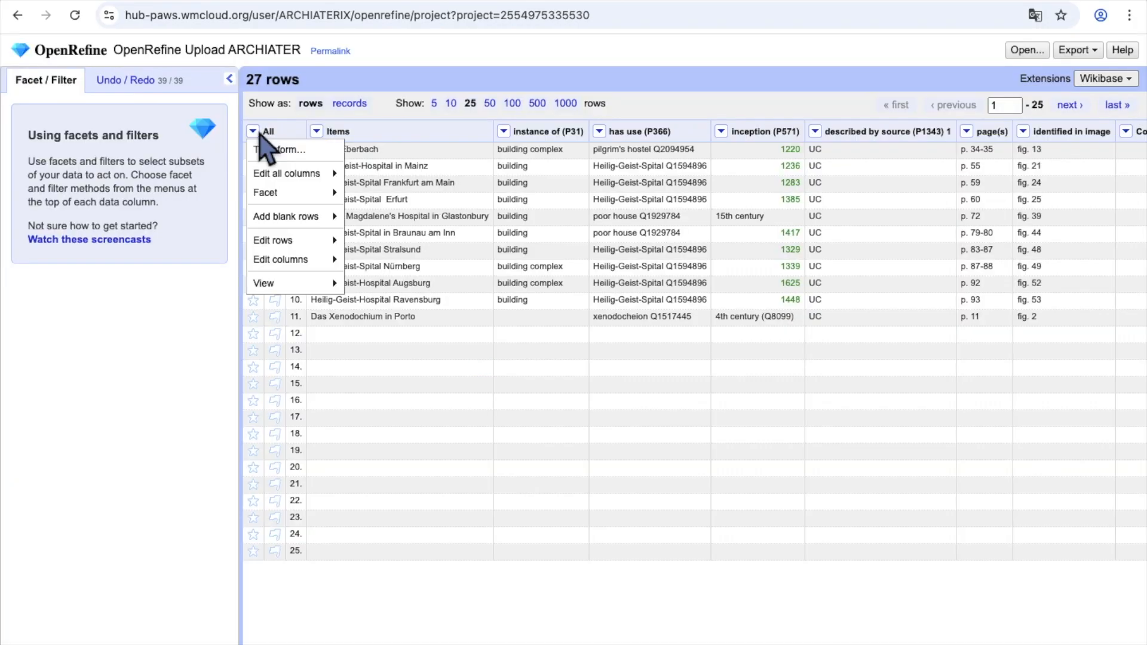
mouse_move(323, 178)
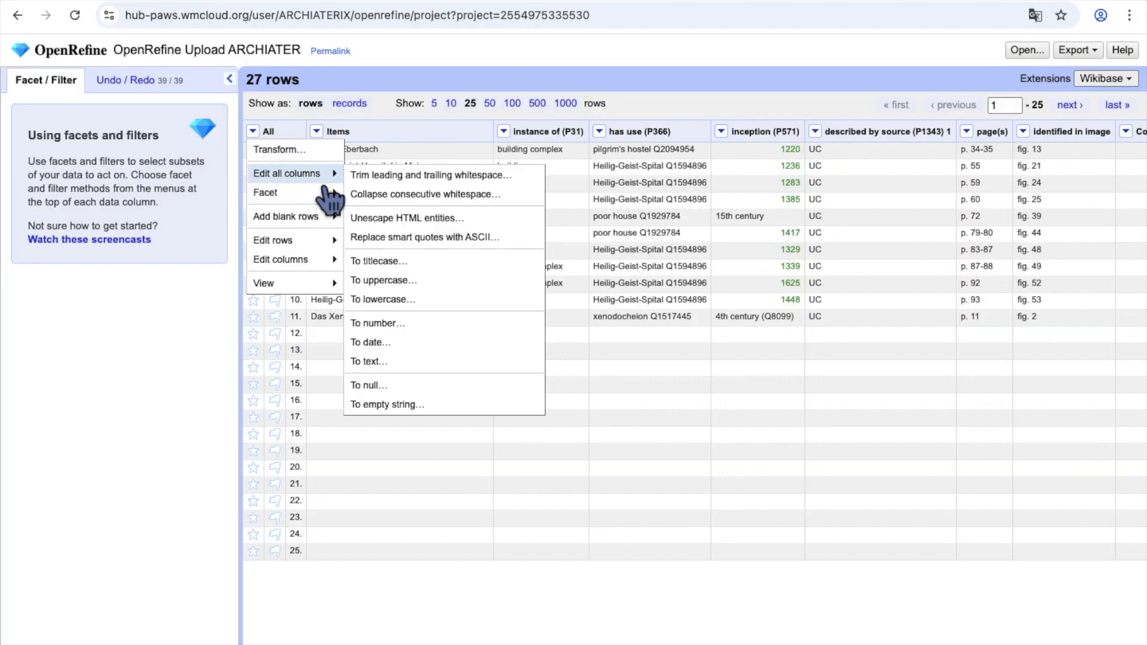
left_click(371, 194)
left_click(651, 520)
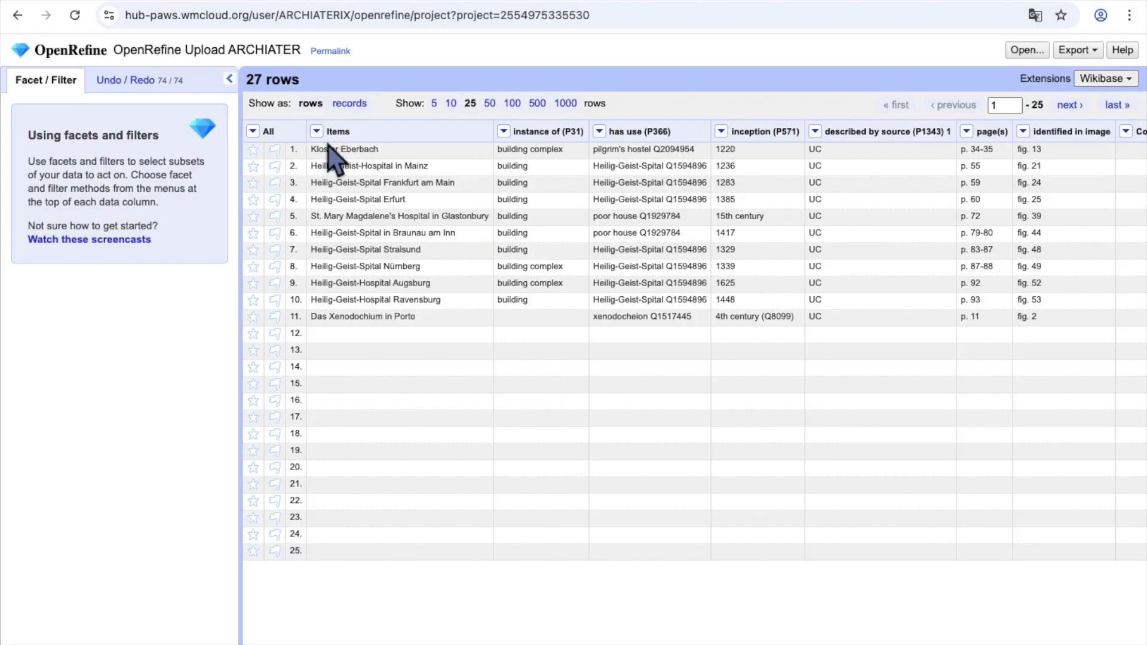
Step: Reconcile the Items column against Wikidata reconci.link (en) using the type building (Q41176), auto-matching high-confidence candidates
left_click(317, 132)
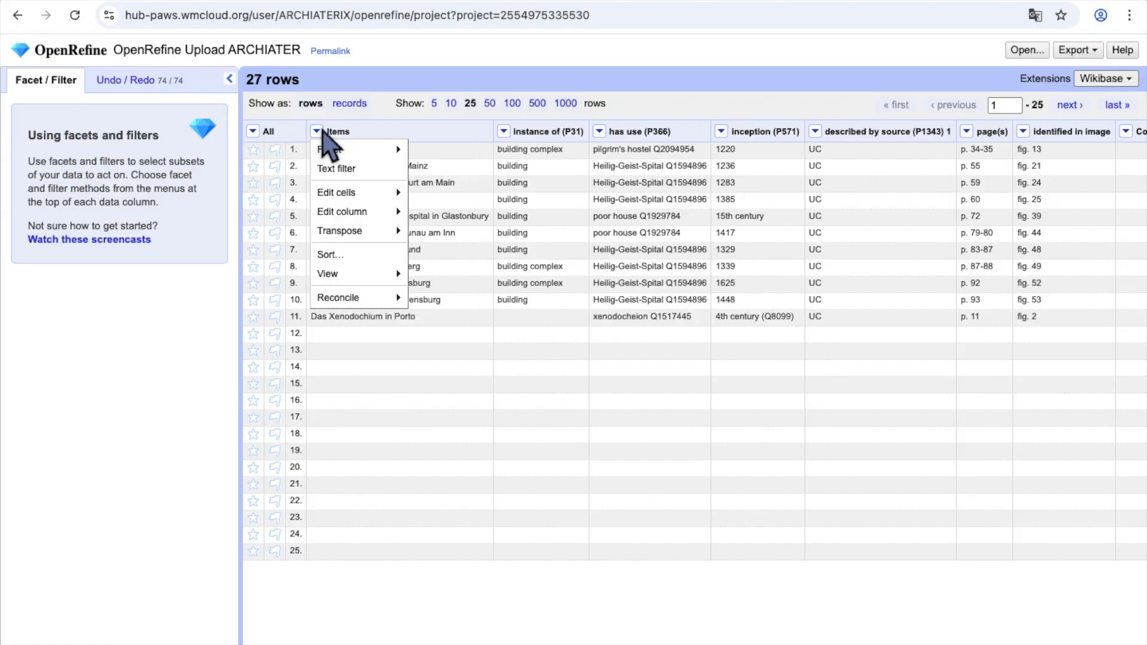
mouse_move(399, 308)
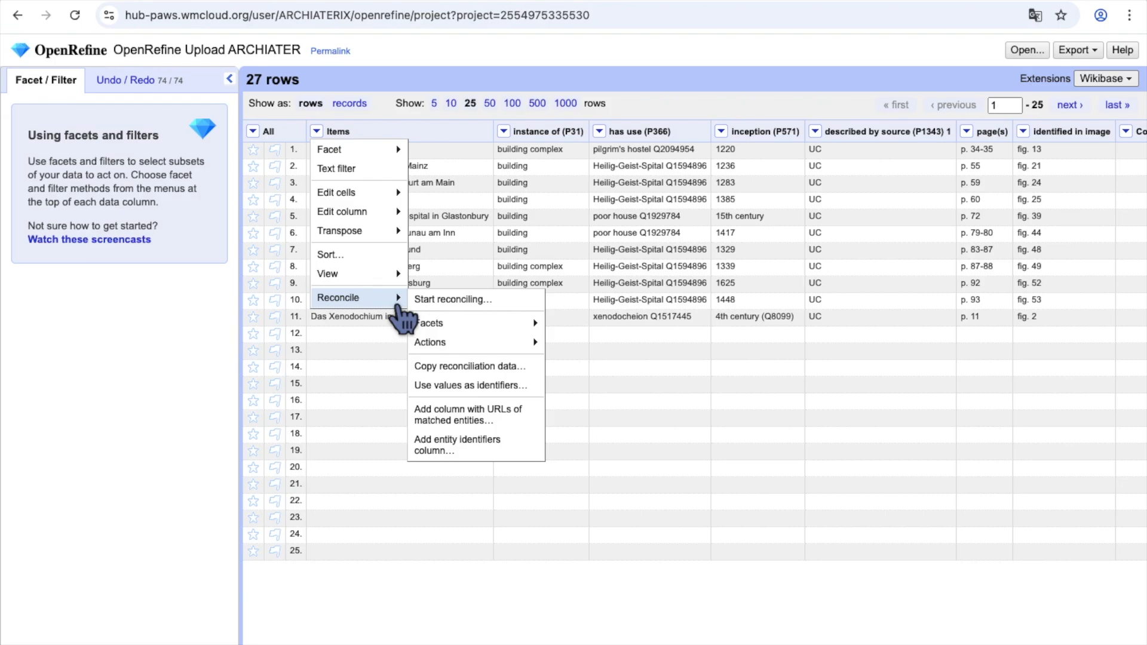
left_click(481, 299)
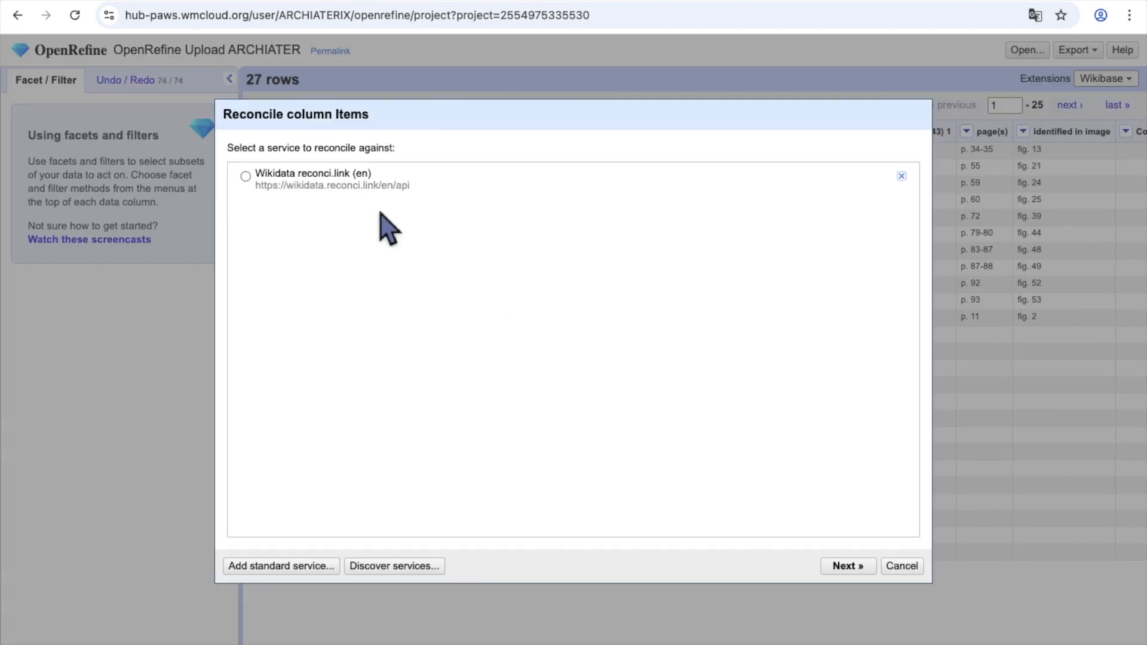
left_click(375, 190)
left_click(808, 565)
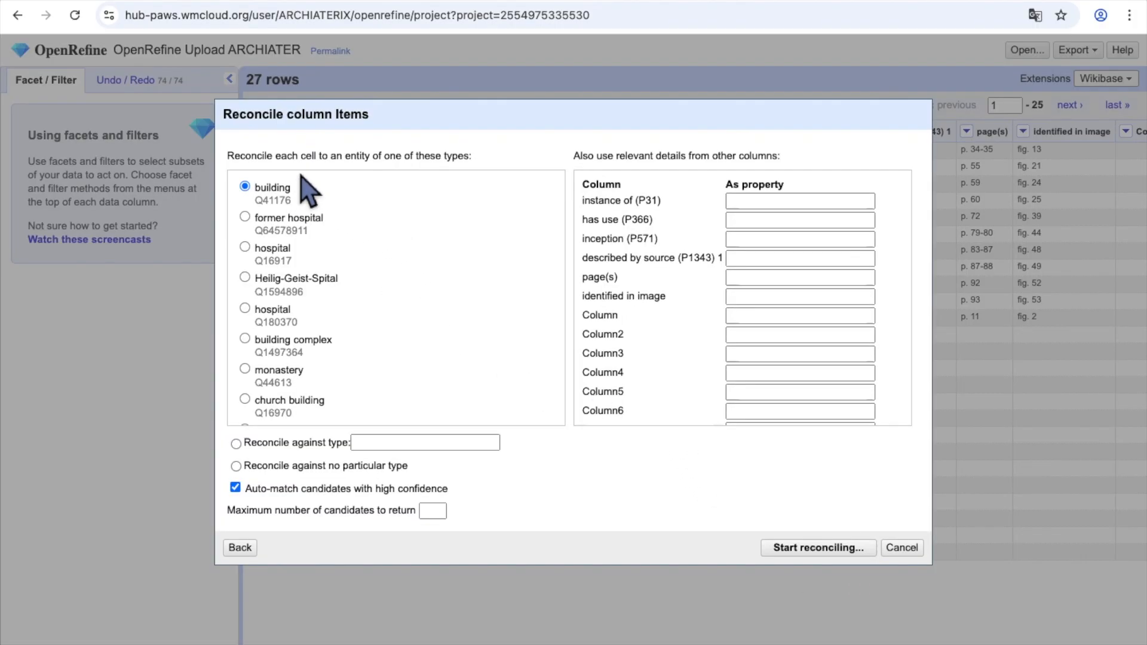
left_click(820, 552)
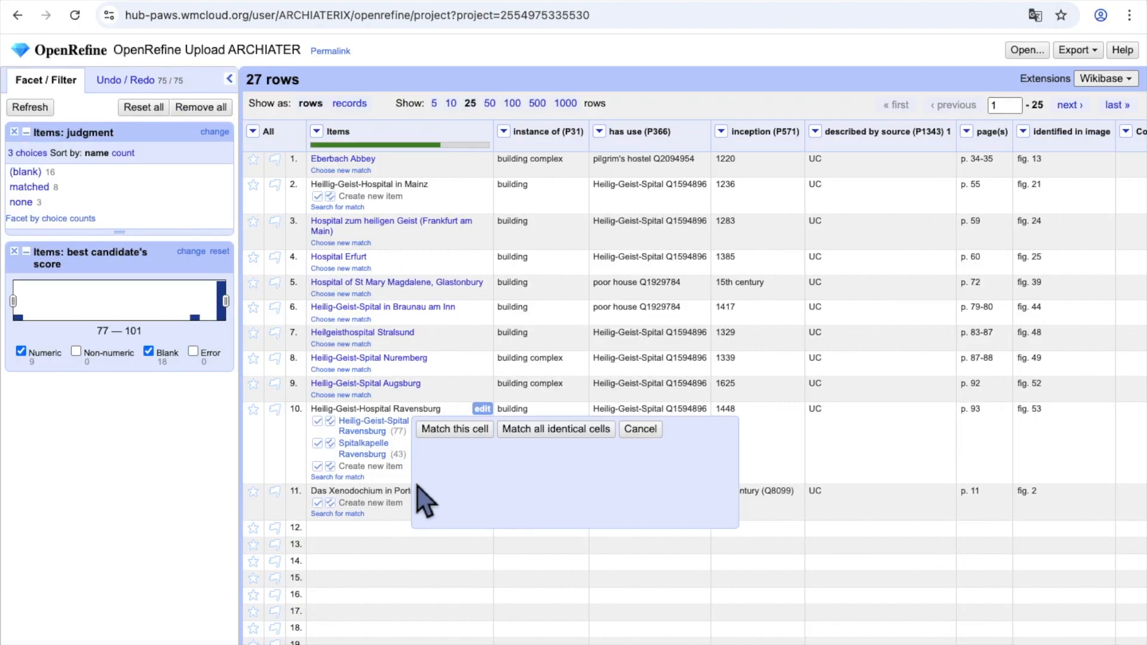
Step: Compare the candidates for "Heilig-Geist-Hospital Ravensburg" in row 10 and match that cell to Heilig-Geist-Spital Ravensburg
scroll(413, 478, "down", 1)
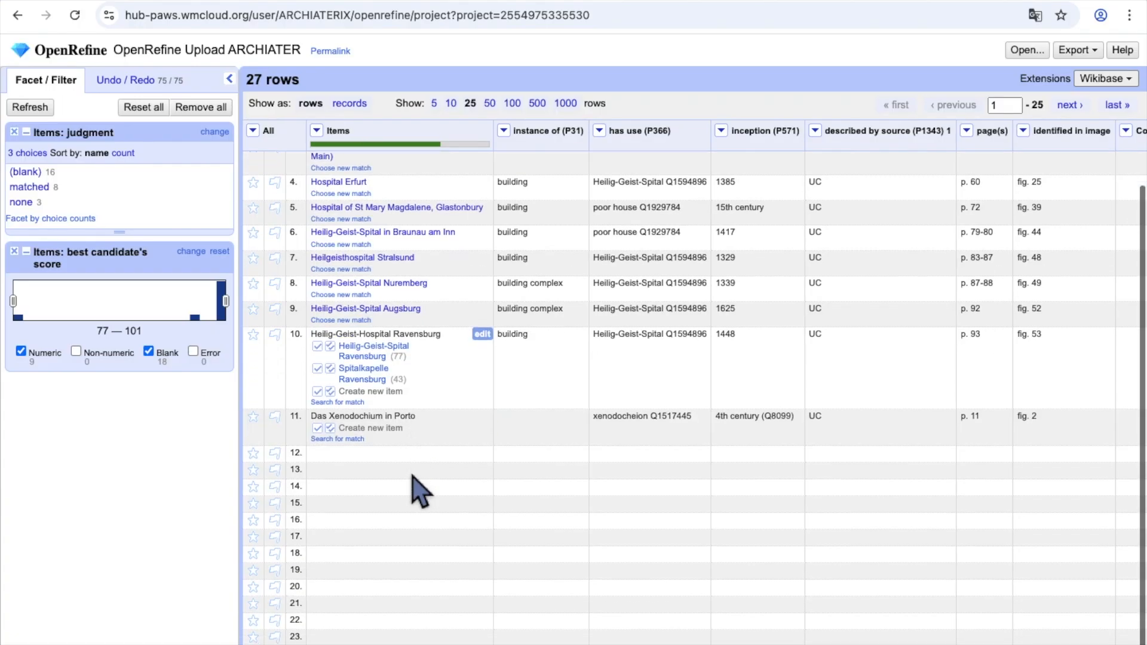
mouse_move(399, 357)
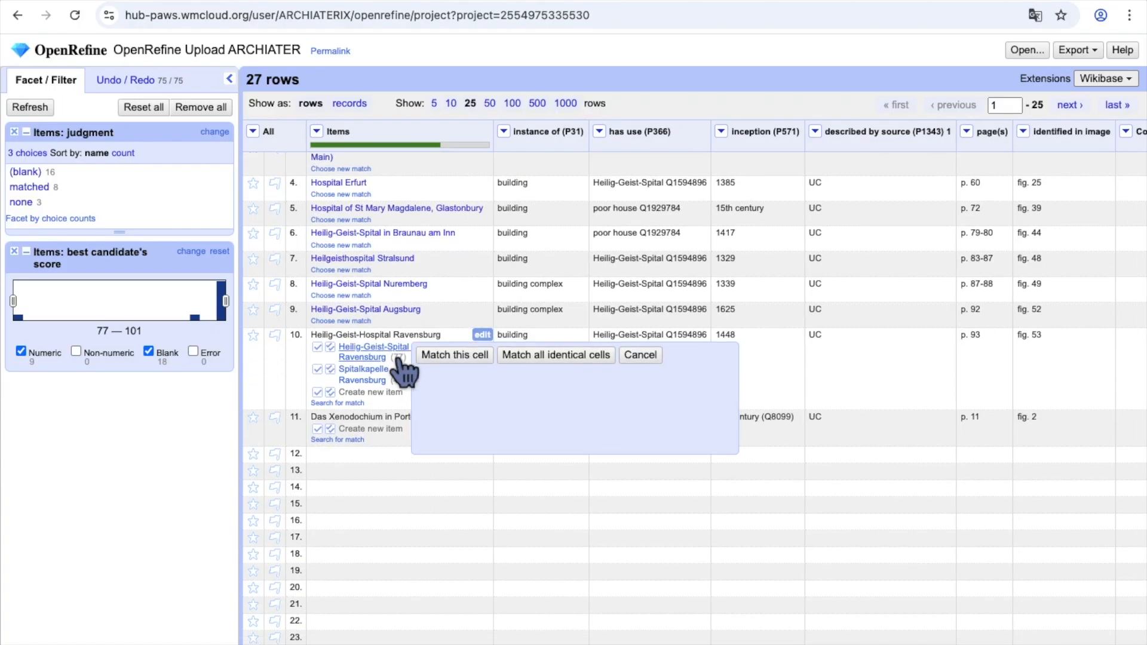
mouse_move(386, 384)
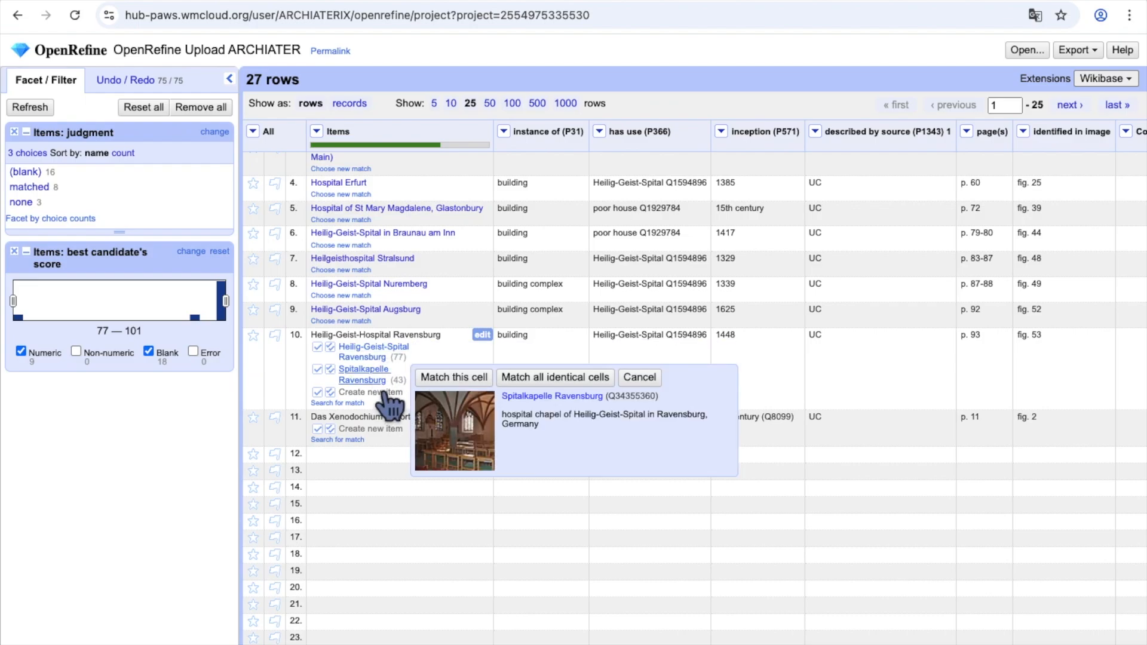
left_click(317, 348)
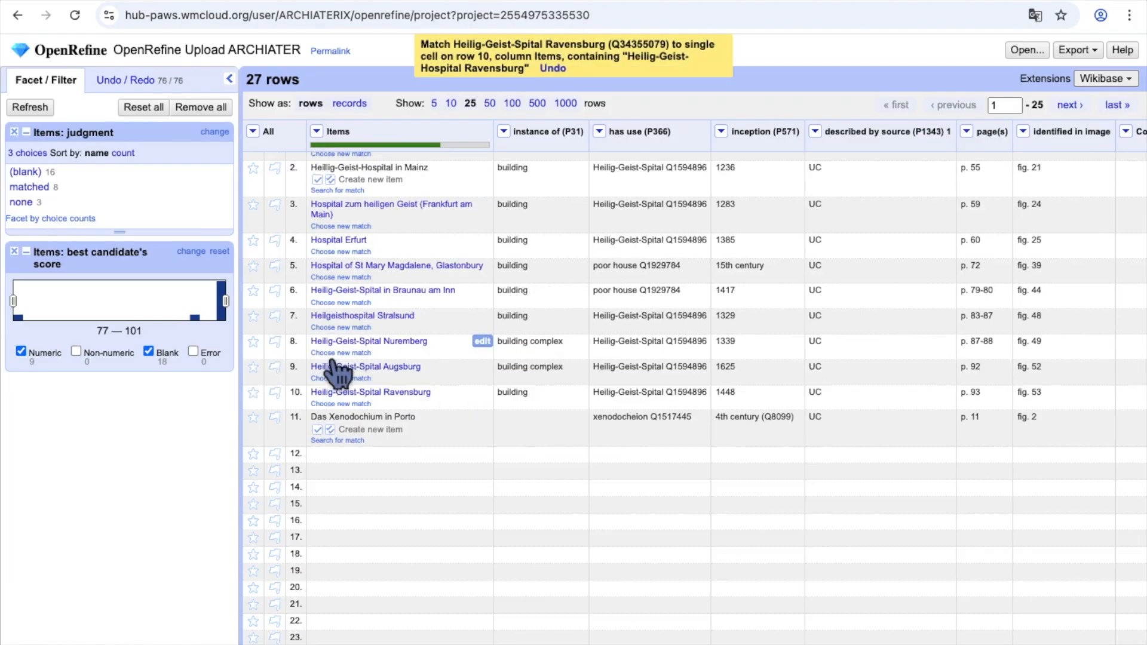
Step: Search for a match for the Mainz hospital in row 2 as "Heilig-Geist-Spital in Mainz" and match it to Q3145325
left_click(358, 191)
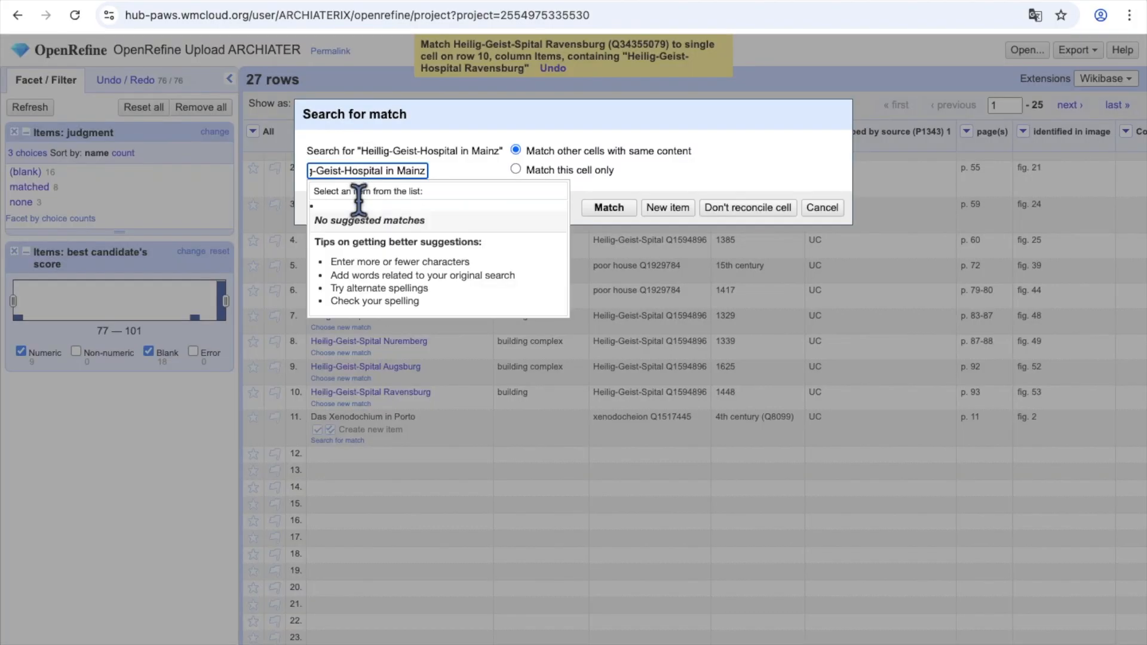
left_click_drag(334, 172, 245, 175)
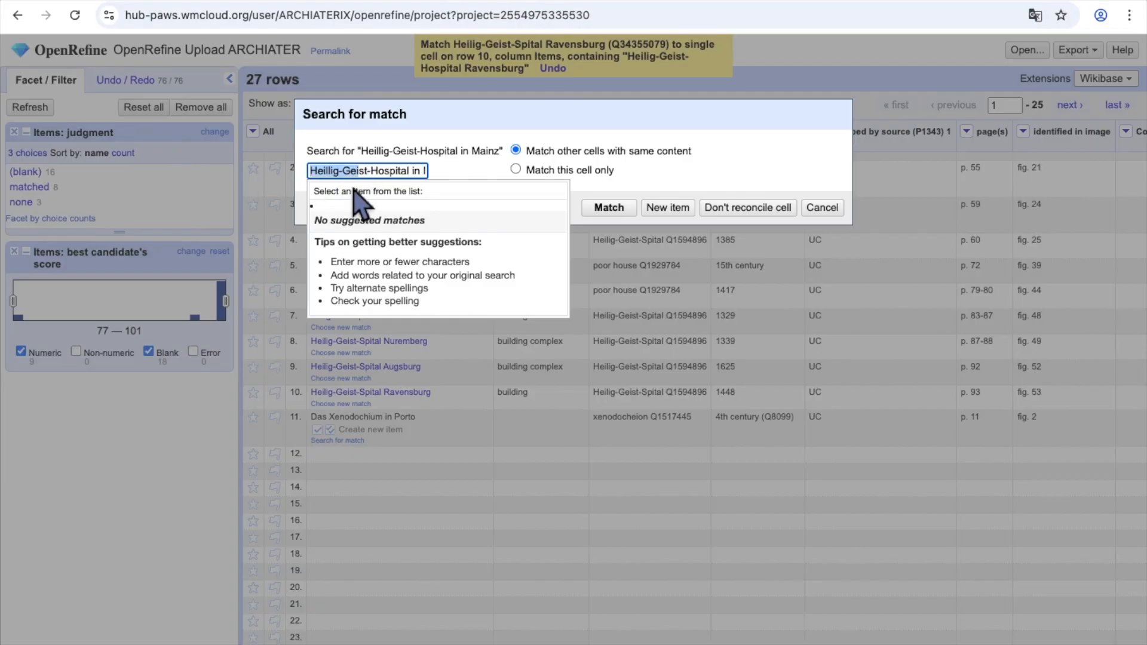
left_click(331, 173)
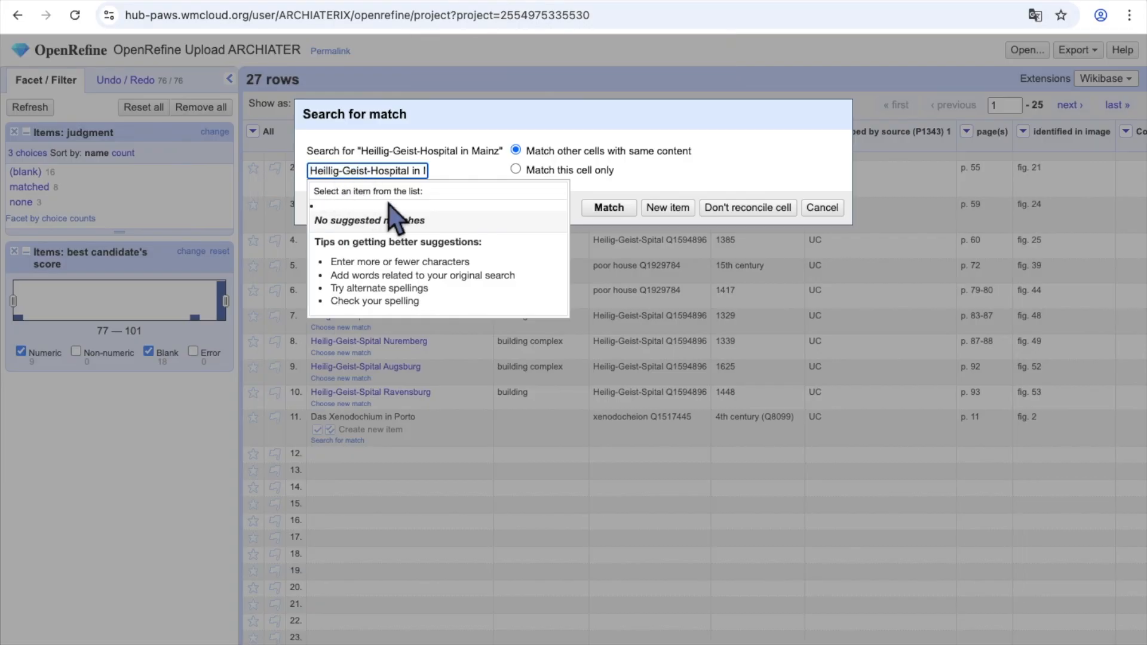
key("BackSpace")
key("BackSpace")
key("BackSpace")
key("BackSpace")
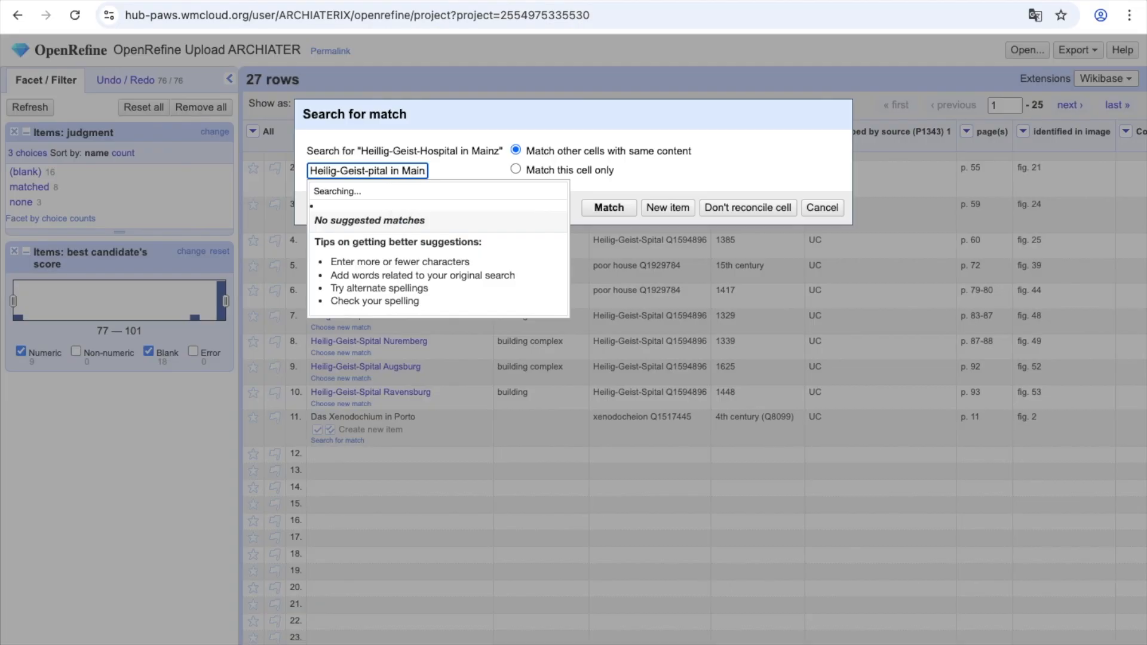
type("S")
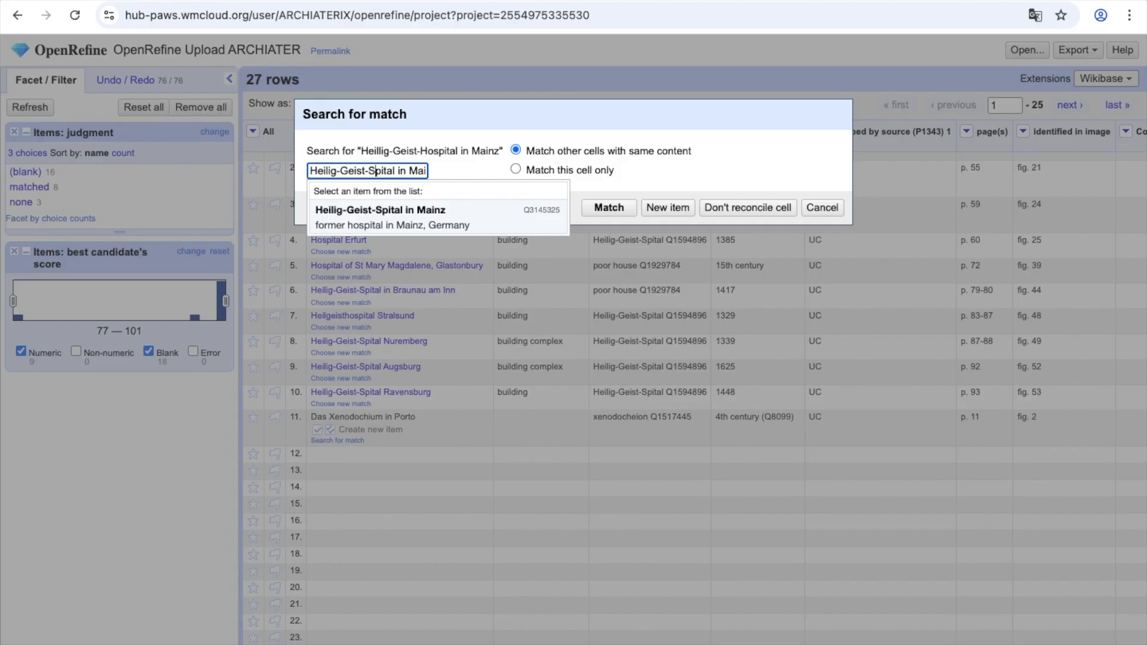
left_click(397, 228)
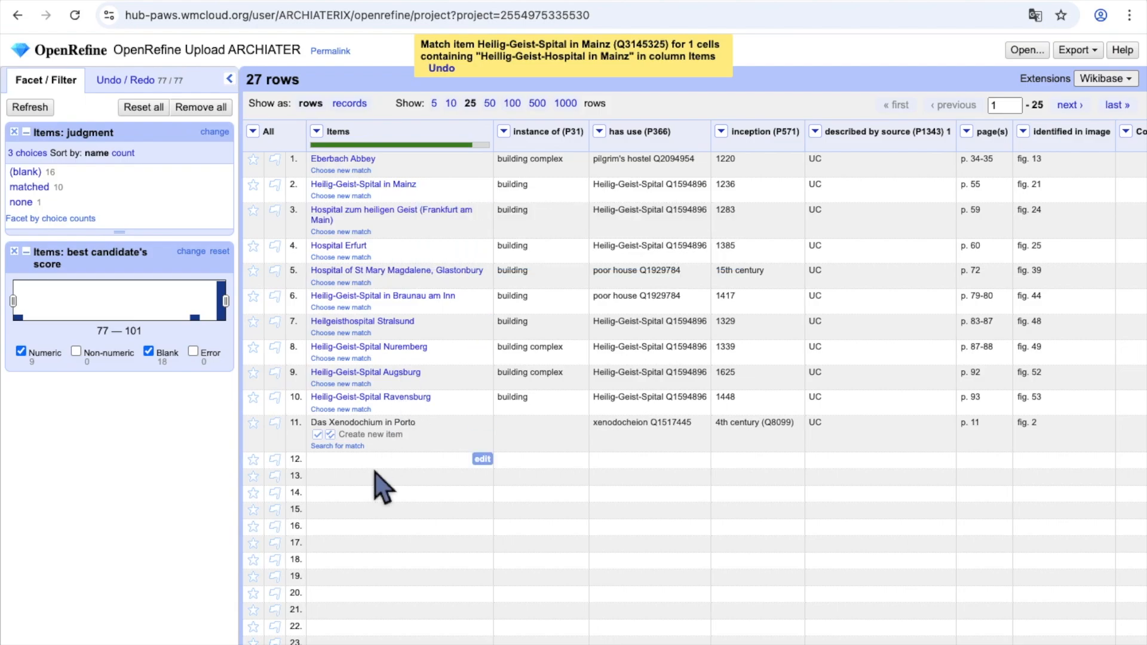
Step: Search for a match for row 11 as "Xenodochium in Porto" and match it to xenodochium in porto (Q136662302)
left_click(351, 447)
left_click_drag(324, 174, 262, 178)
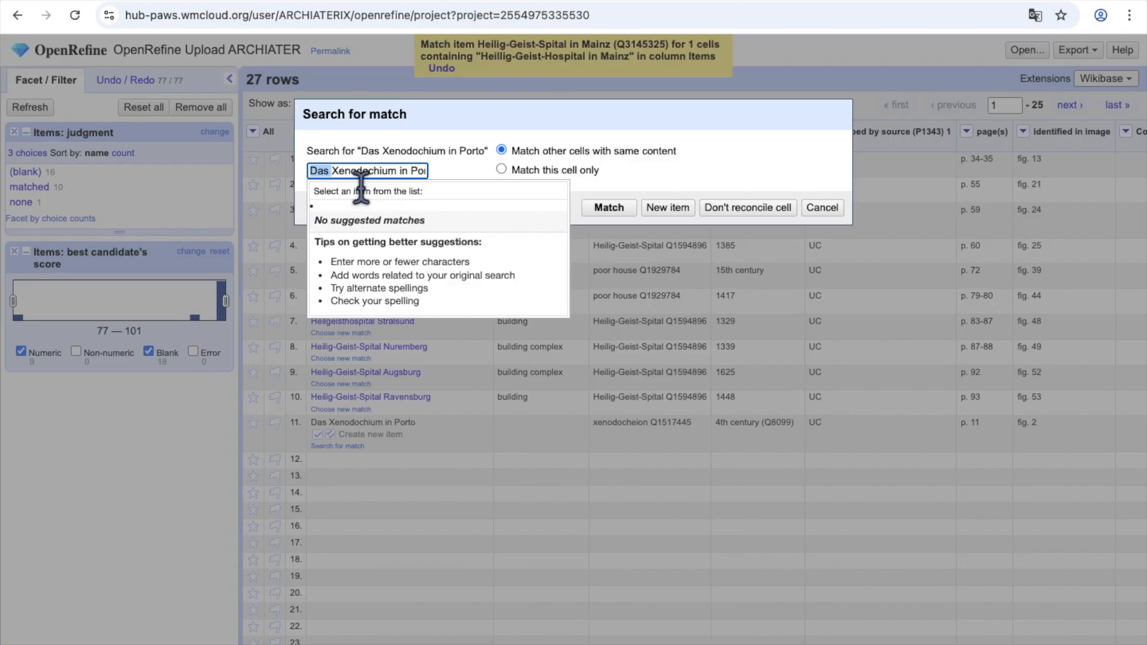
key("BackSpace")
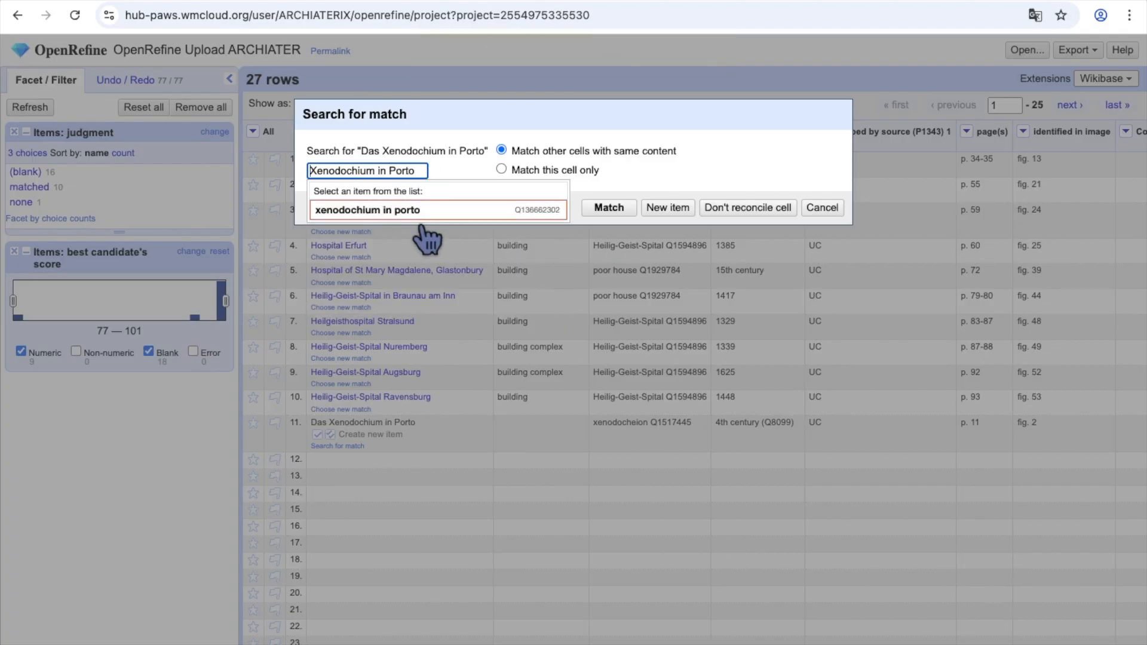
left_click(420, 216)
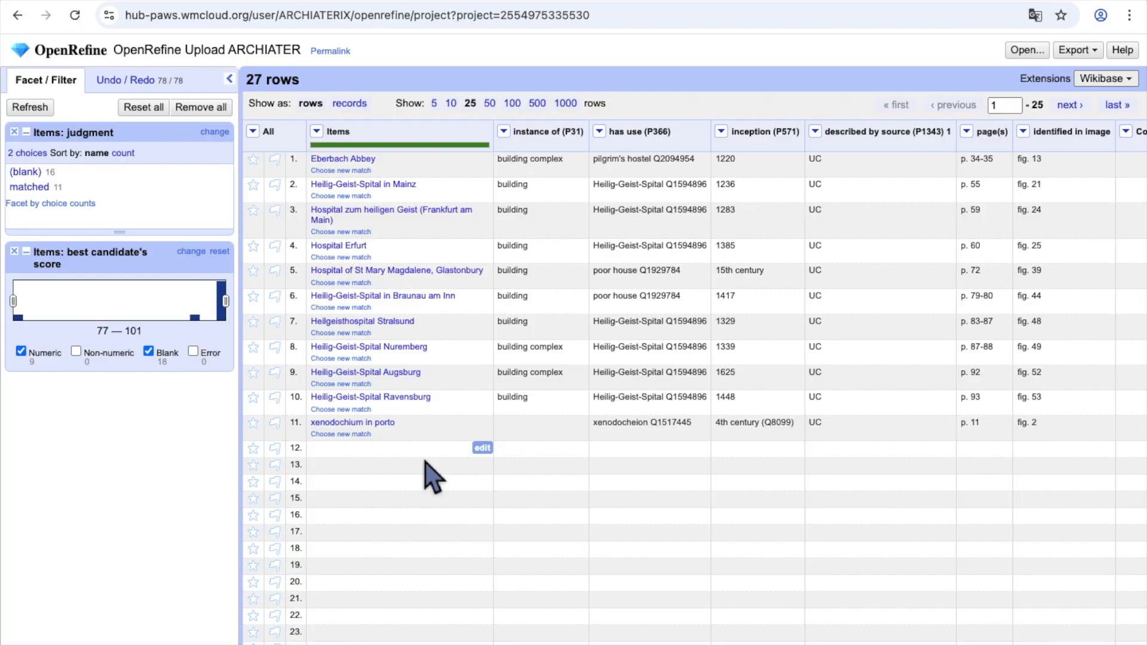
Step: Reconcile the "instance of (P31)" column against Wikidata reconci.link (en) using the type combined facility (Q56352703), with auto-matching on
left_click(506, 132)
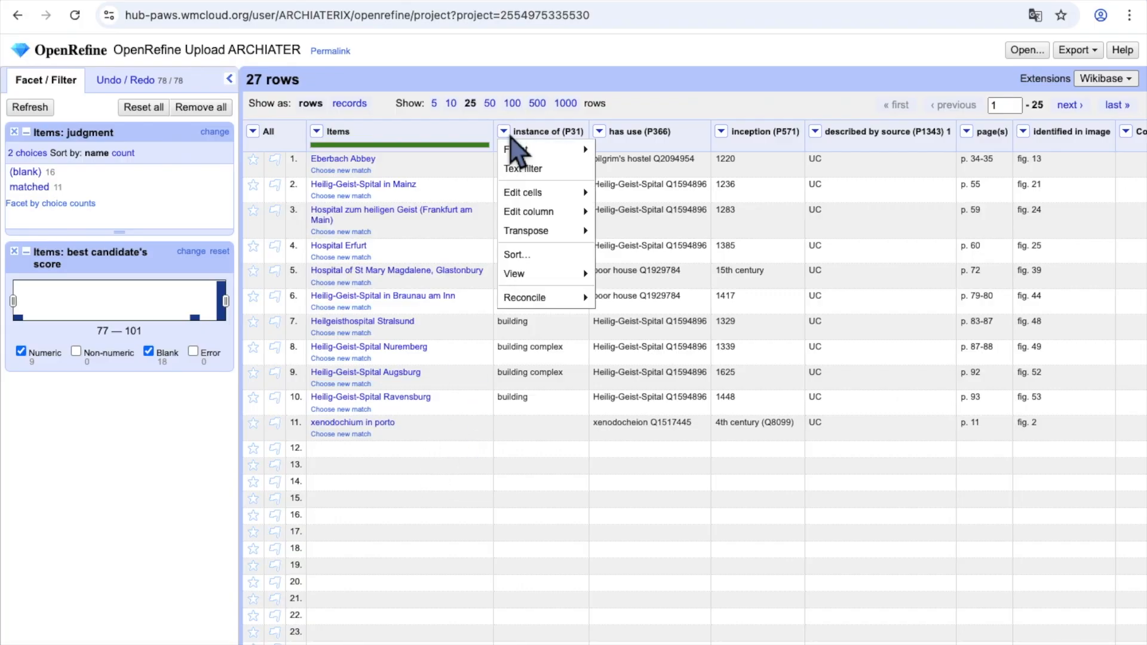
mouse_move(576, 299)
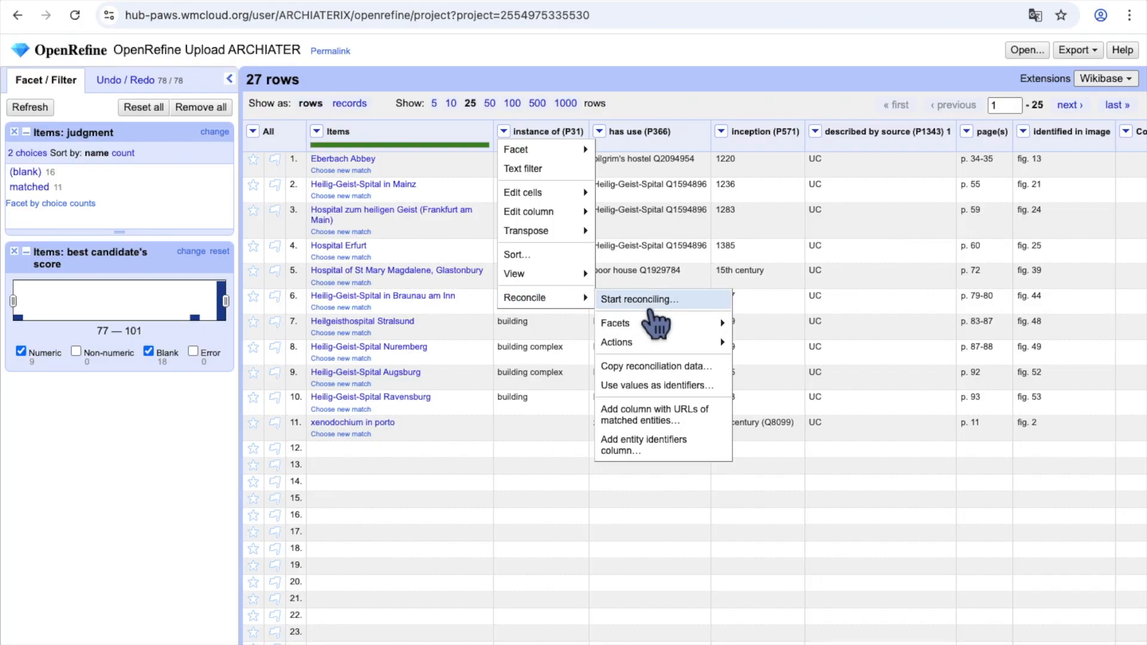
left_click(634, 301)
left_click(394, 182)
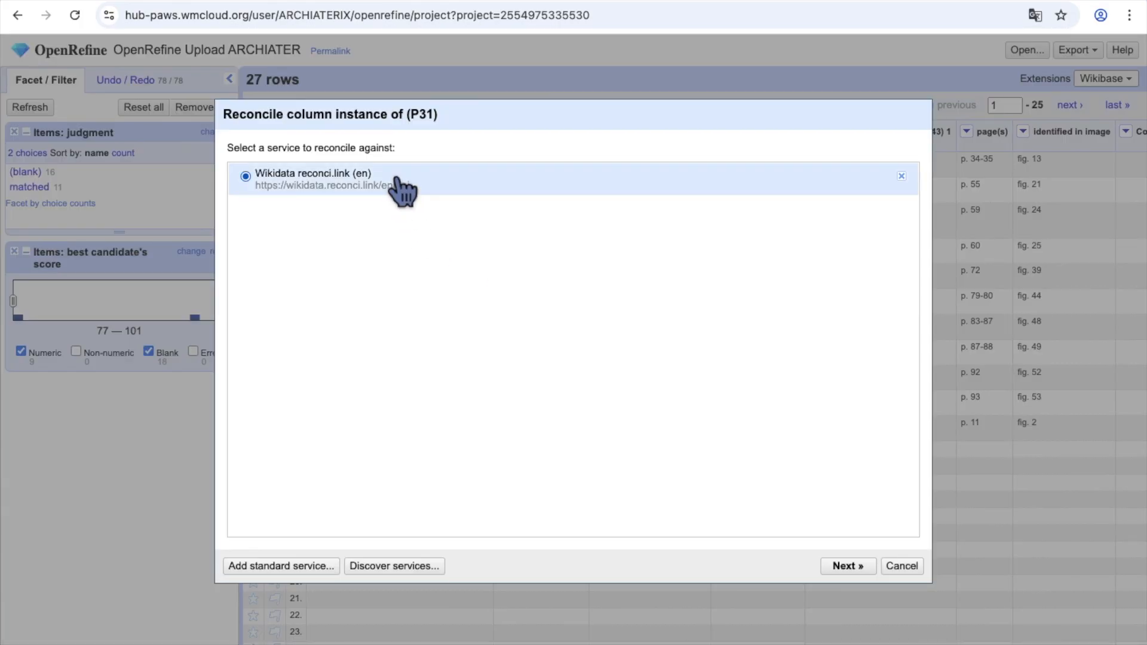
left_click(845, 566)
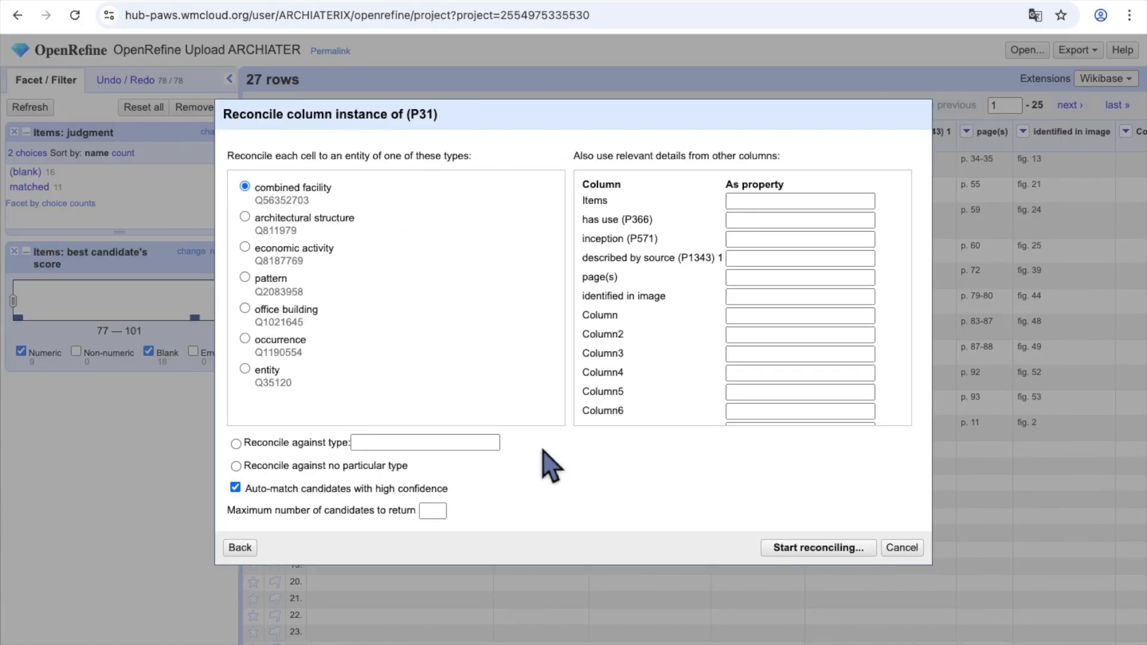
left_click(832, 554)
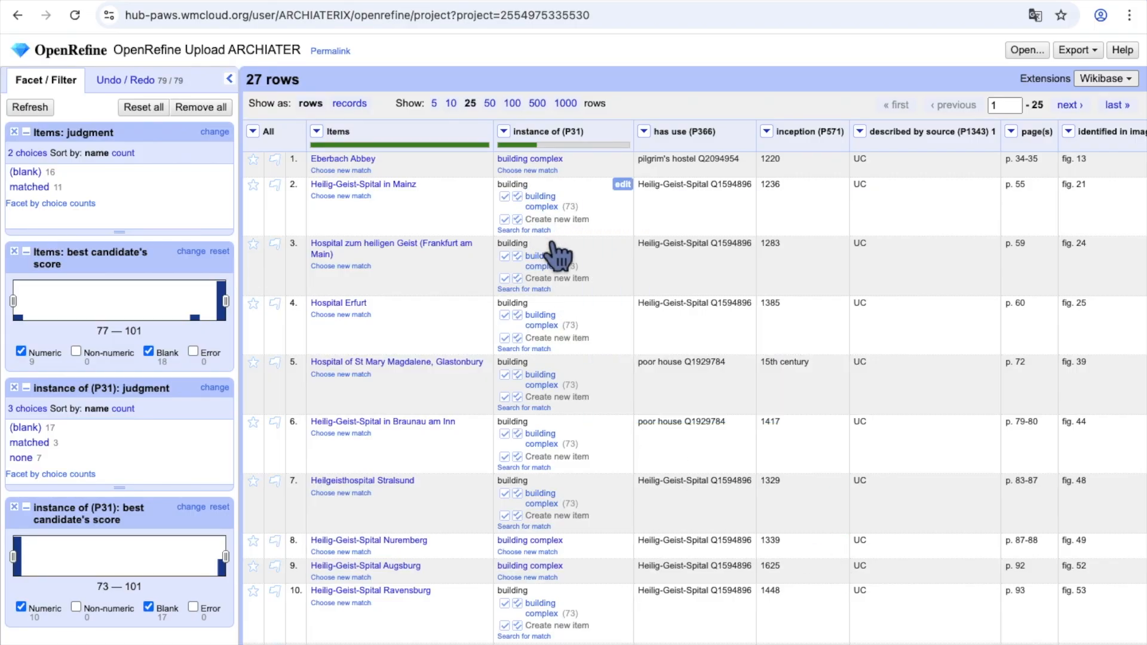
Step: Search for a match for "building" in the "instance of (P31)" column and match all identical cells to building (Q41176)
left_click(535, 231)
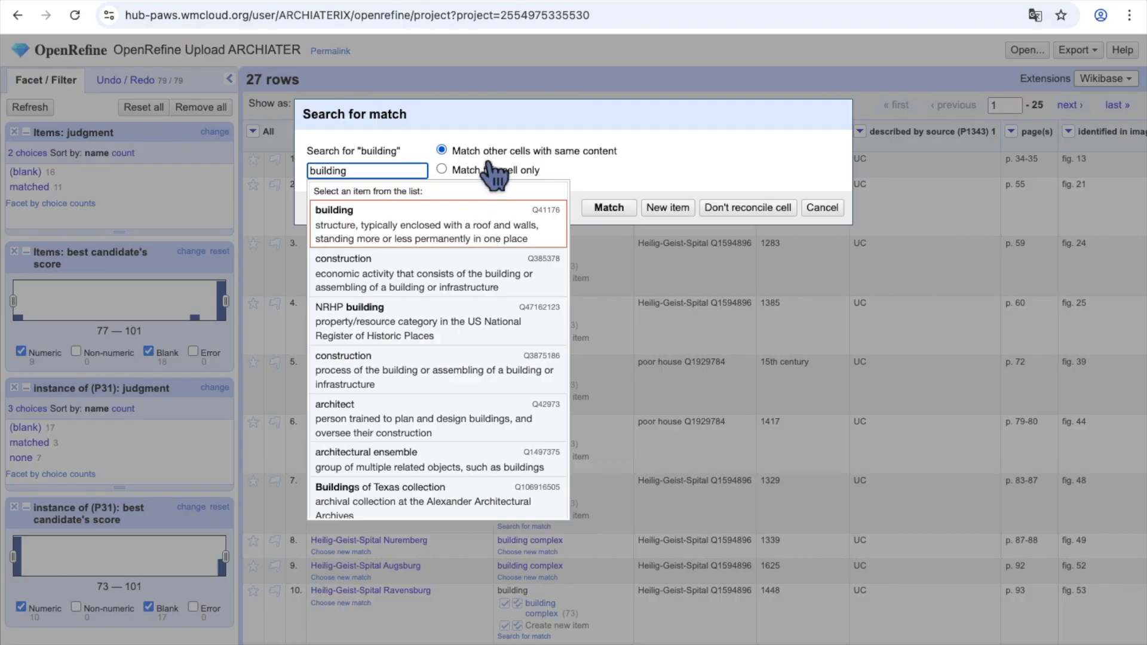
left_click(489, 233)
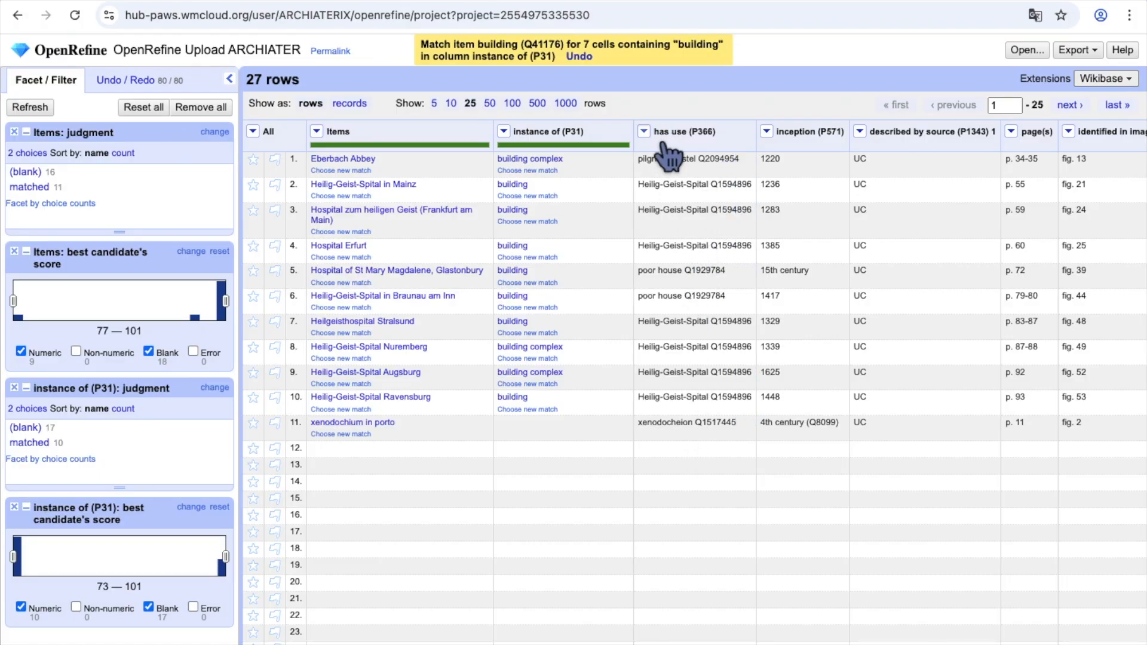
Step: Reconcile the "has use (P366)" column against Wikidata, with auto-matching of high-confidence candidates on
left_click(645, 132)
mouse_move(699, 301)
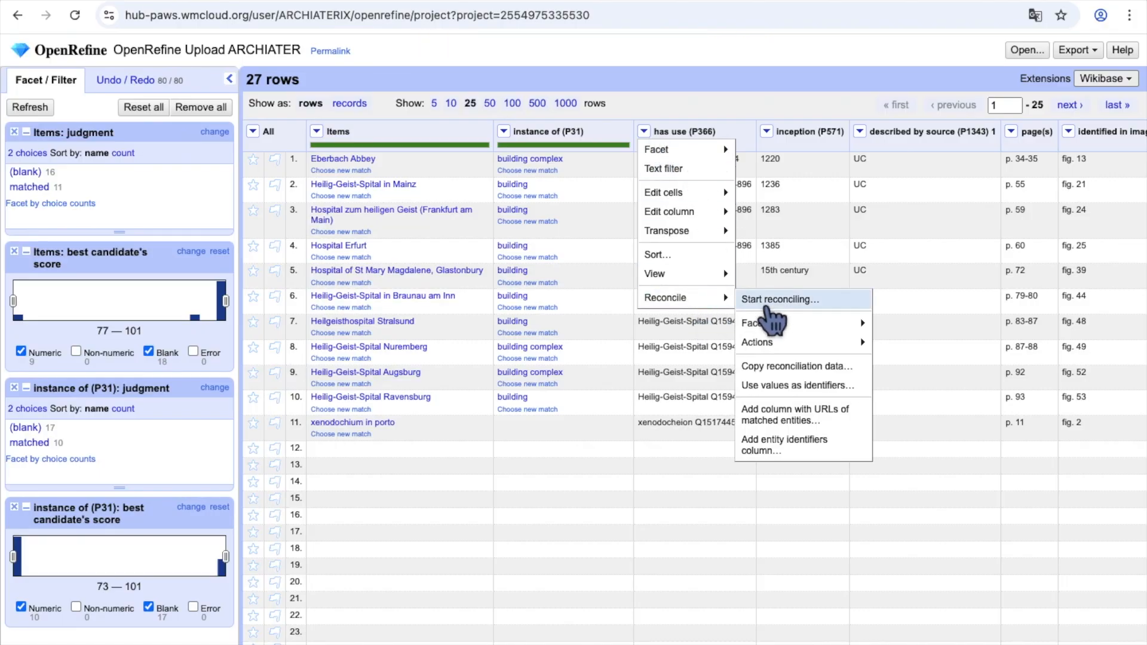
left_click(771, 301)
left_click(843, 566)
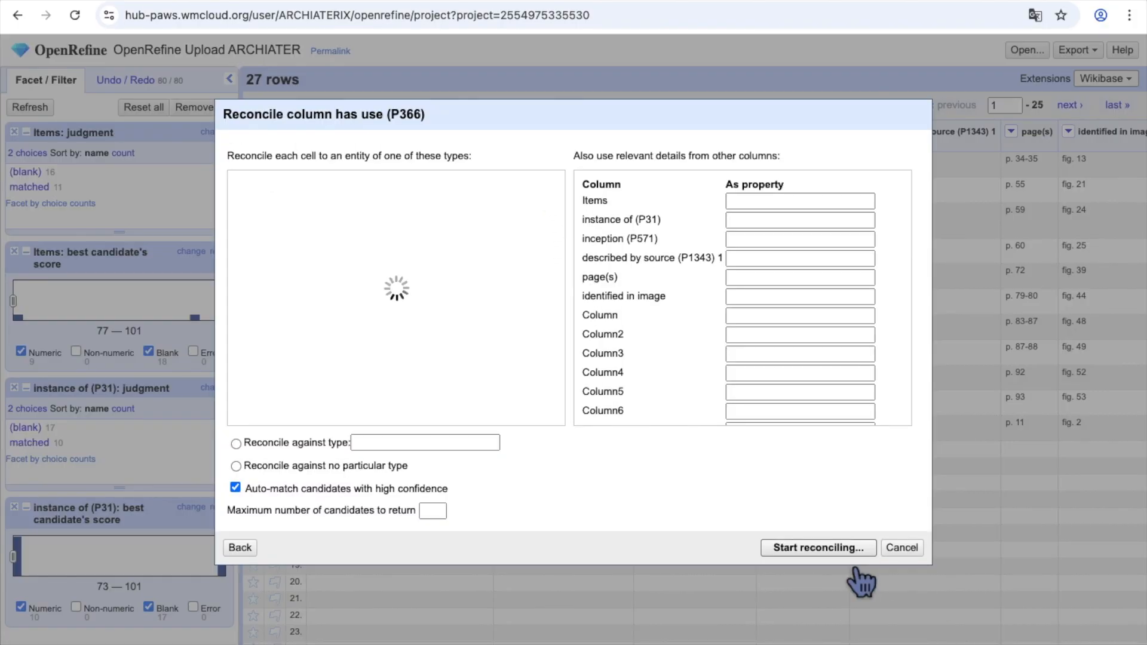
left_click(854, 555)
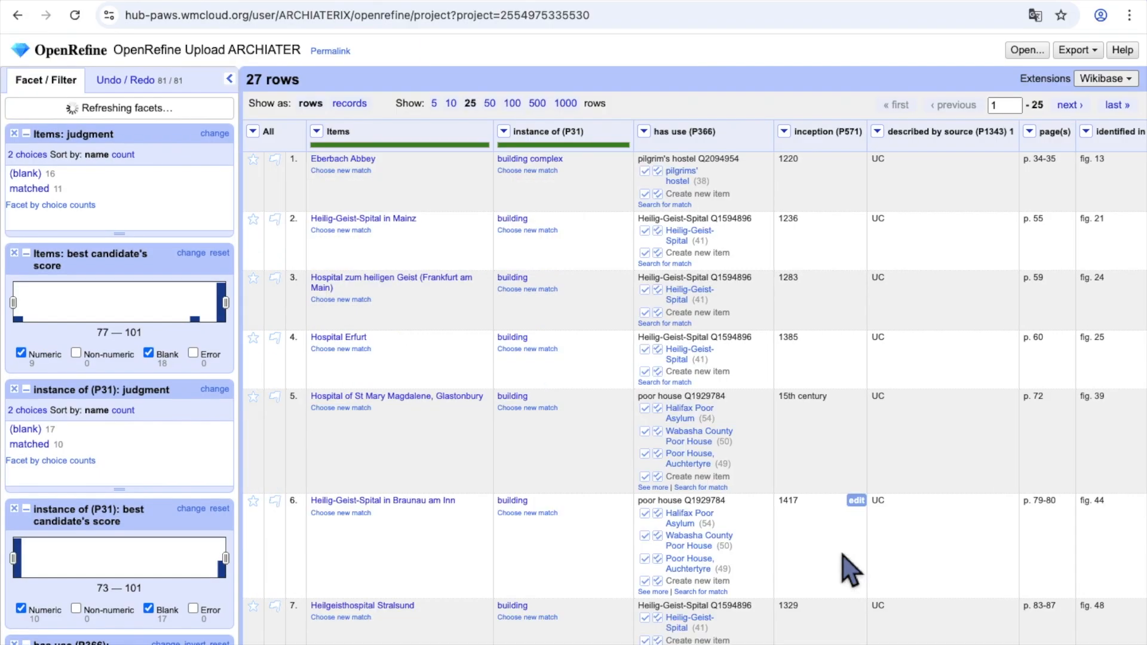
Step: Match the "has use (P366)" cells to pilgrims' hostel (Q2094954) and Heilig-Geist-Spital (Q1594896), including all identical cells
mouse_move(667, 186)
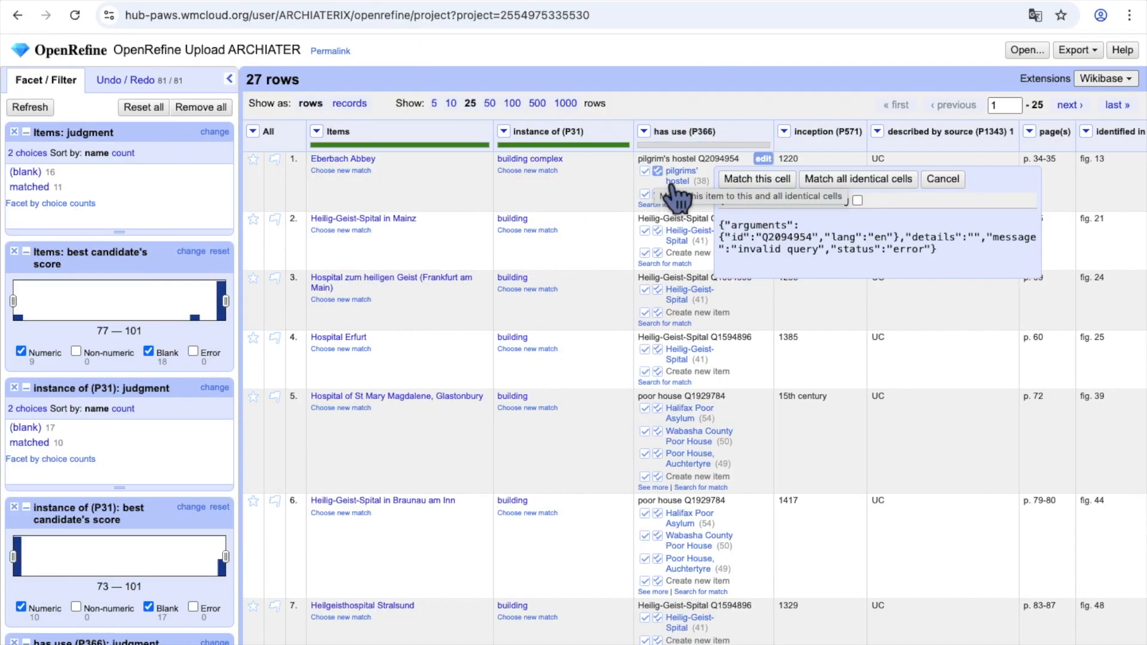
left_click(658, 172)
mouse_move(678, 209)
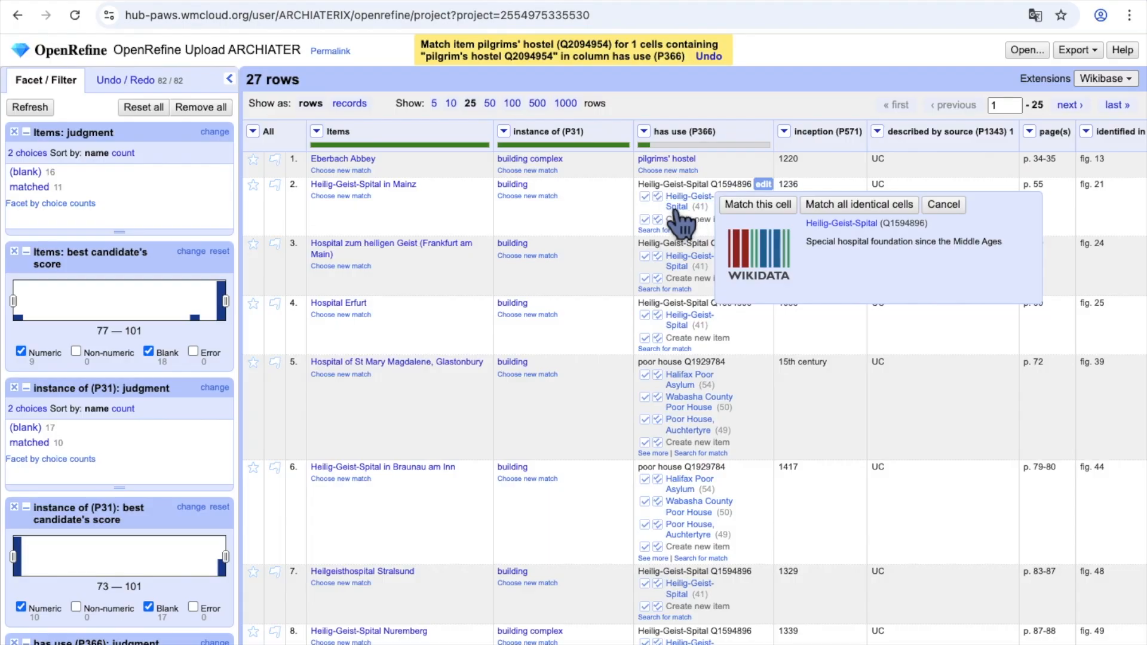
left_click(658, 197)
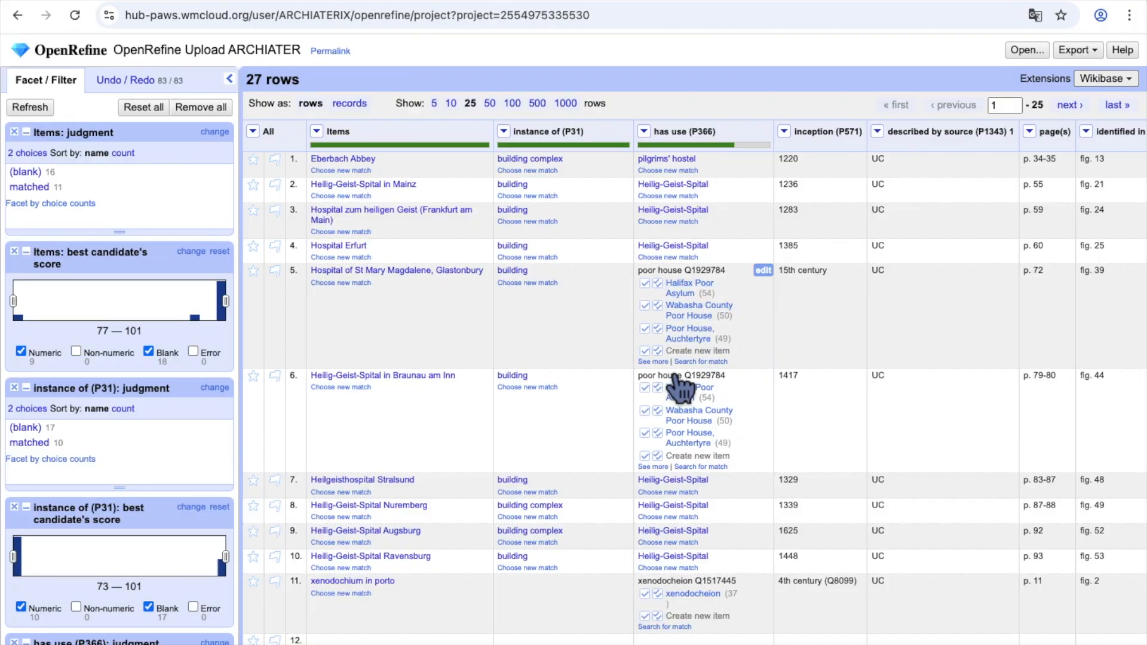
Step: Search for Q1929784 to match the "poor house" cells to poorhouse, and match row 11's use to xenodocheion
left_click(653, 362)
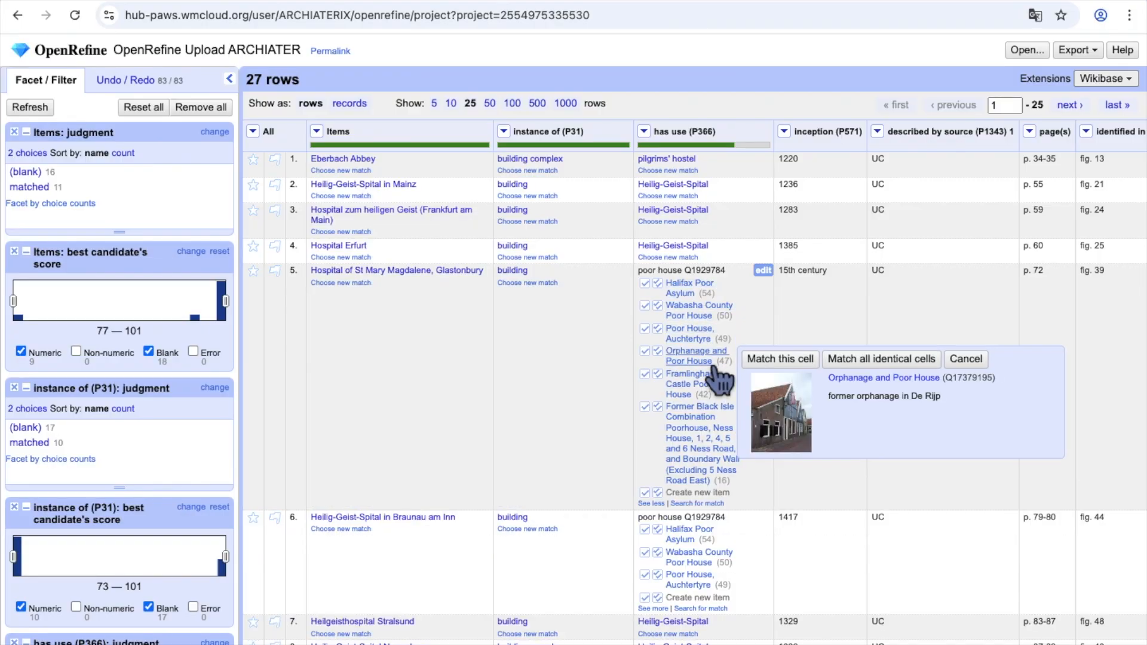
left_click(698, 504)
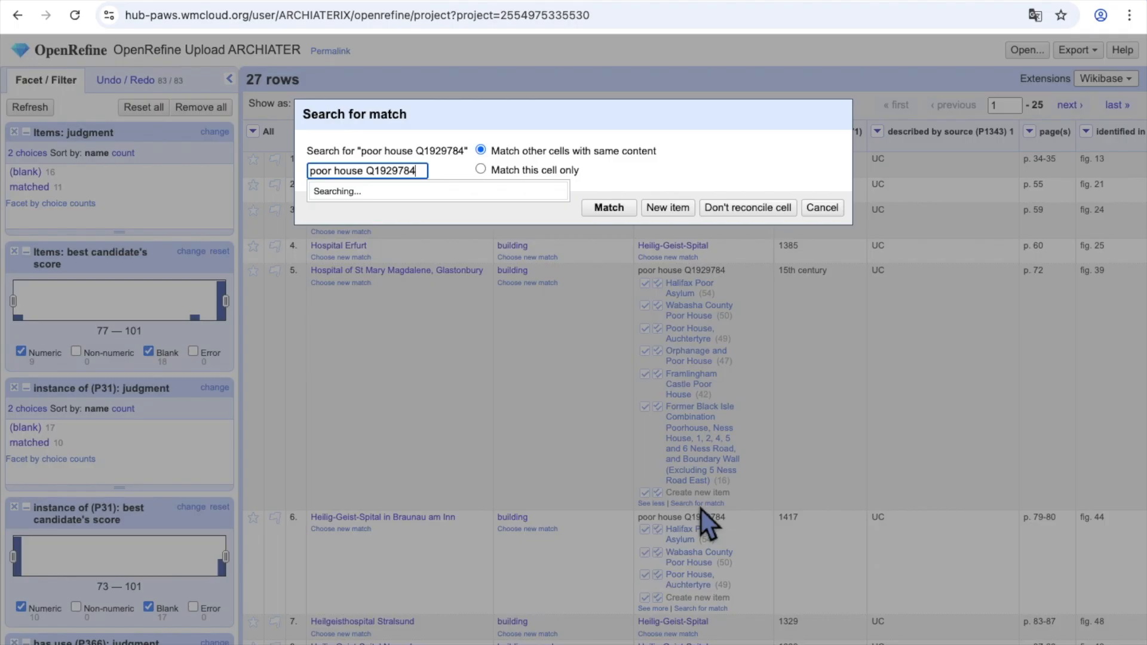
left_click_drag(374, 175, 300, 178)
key("BackSpace")
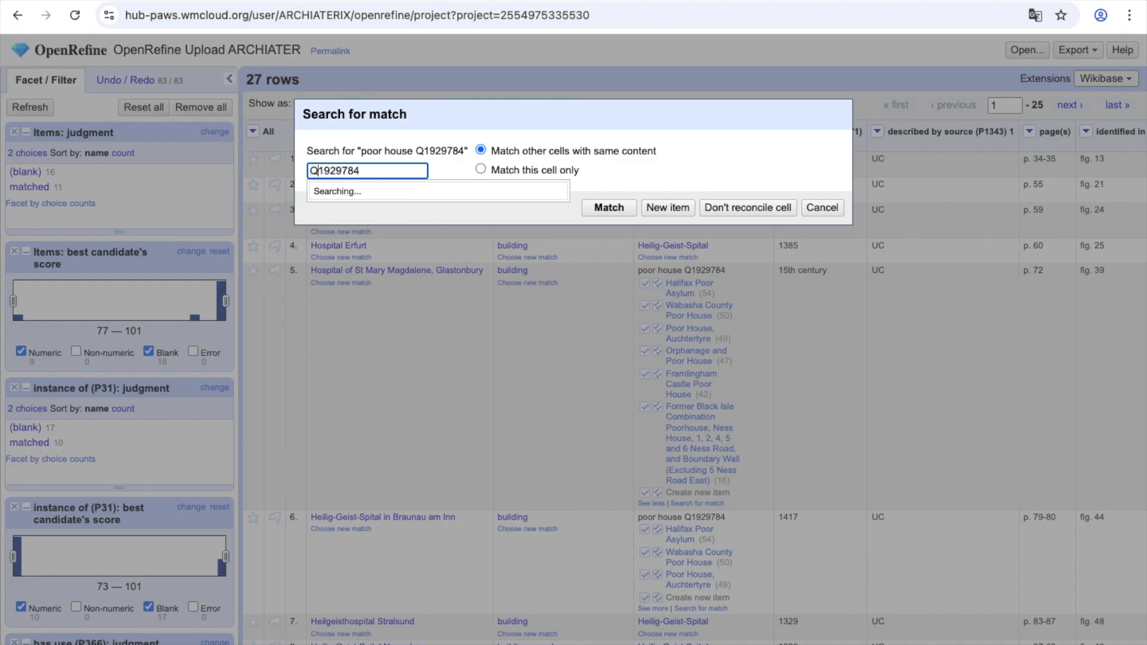
left_click(461, 246)
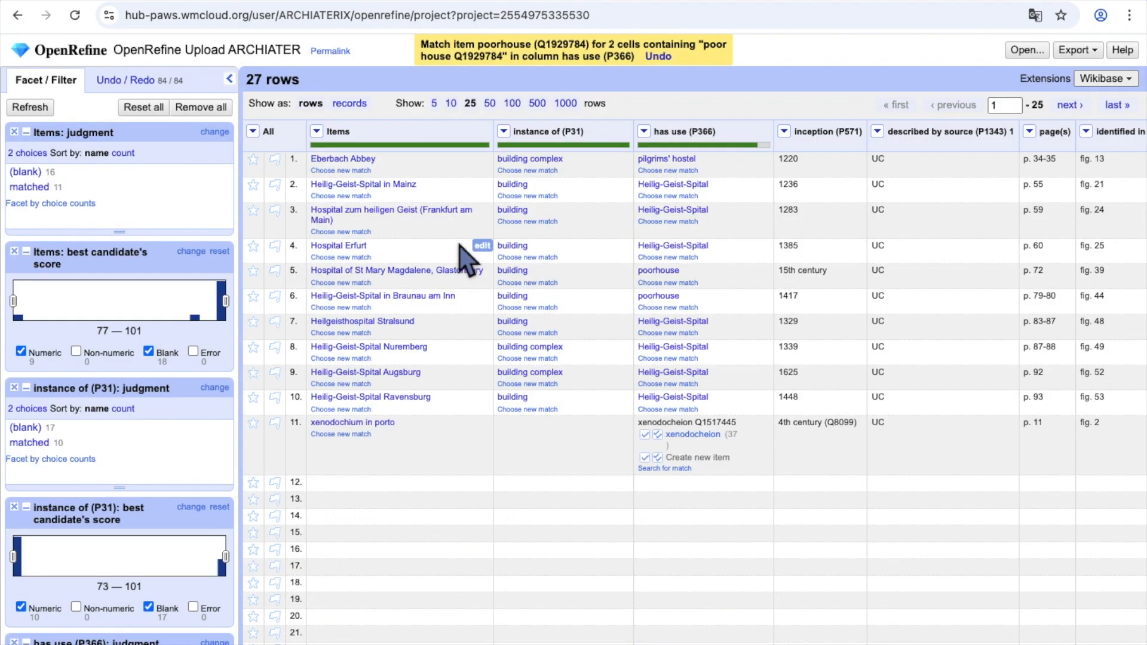
scroll(700, 418, "down", 1)
left_click(645, 408)
Step: Reconcile the "inception (P571)" column against the type century (Q578) and match row 11 to 4th century (Q8099)
scroll(747, 481, "right", 4)
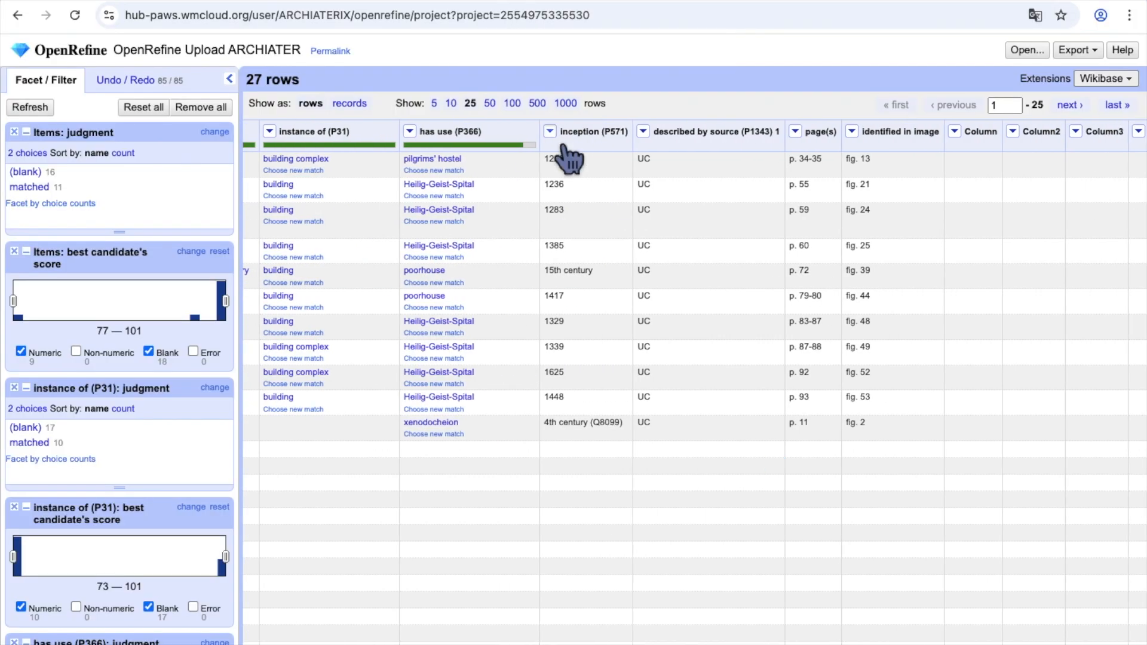
left_click(550, 132)
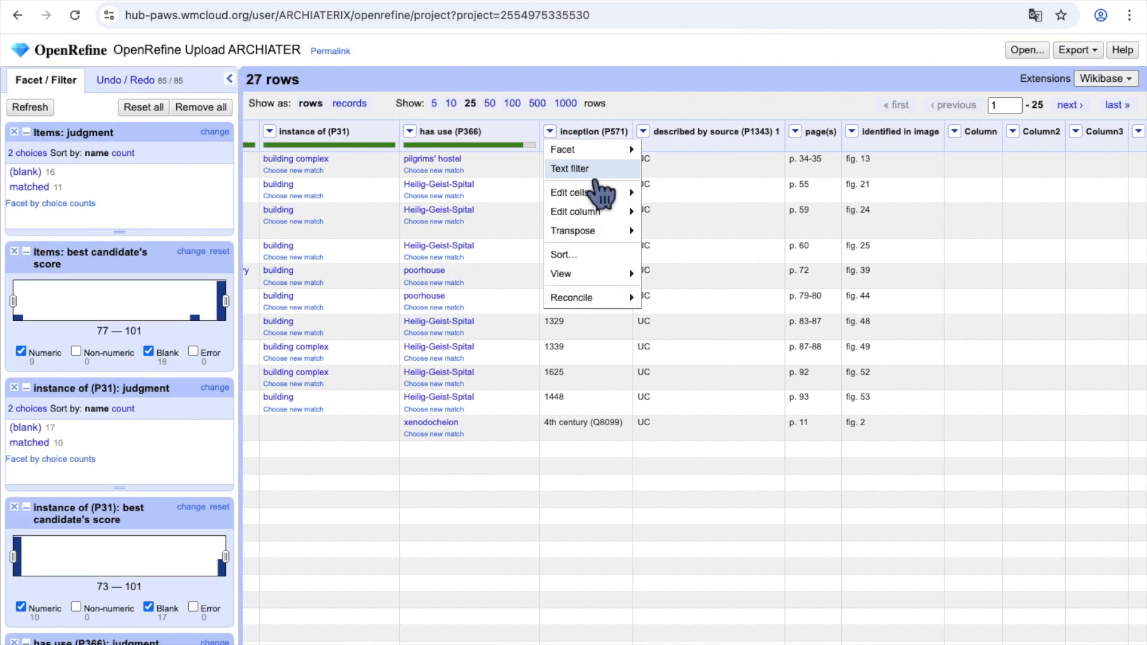
mouse_move(621, 298)
left_click(687, 299)
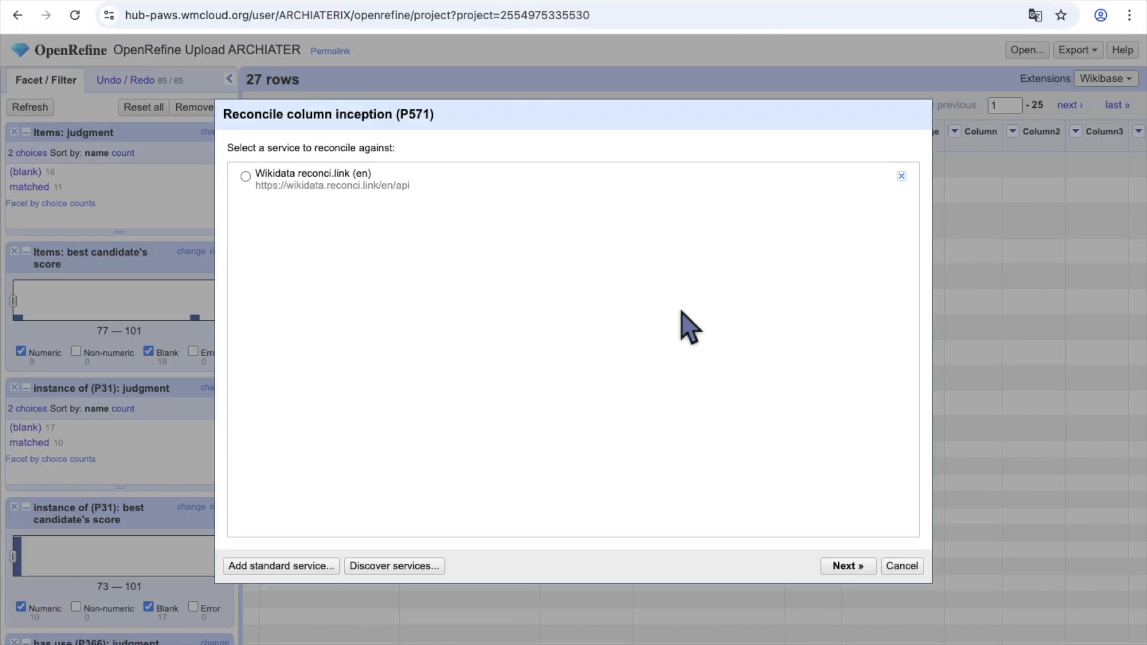
left_click(496, 179)
left_click(362, 322)
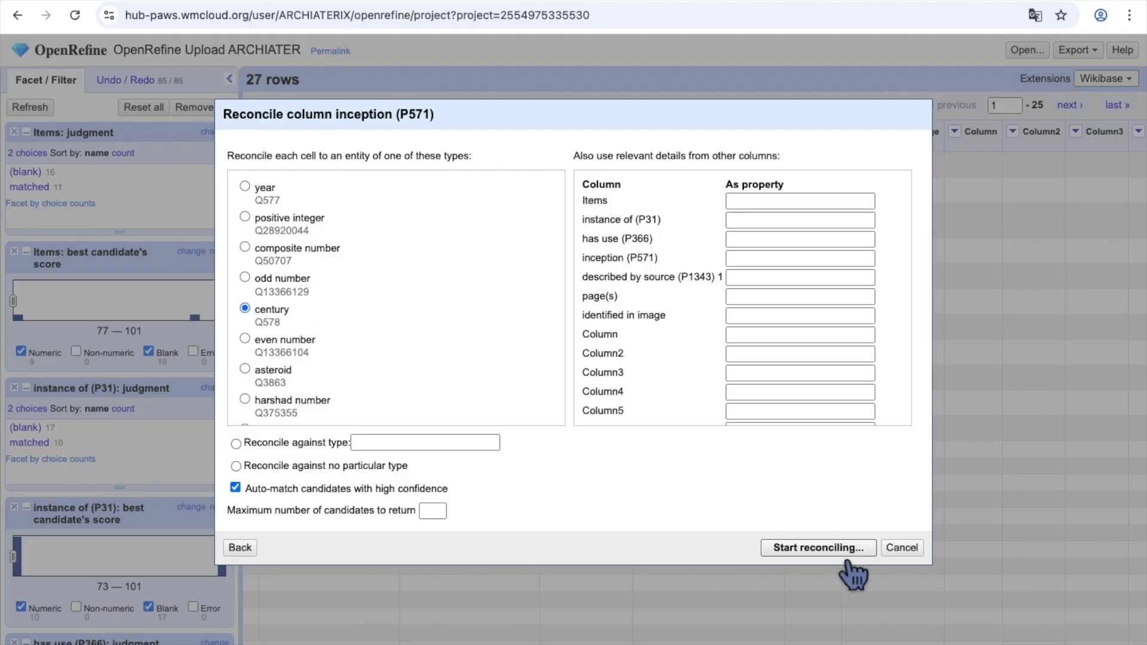
left_click(844, 550)
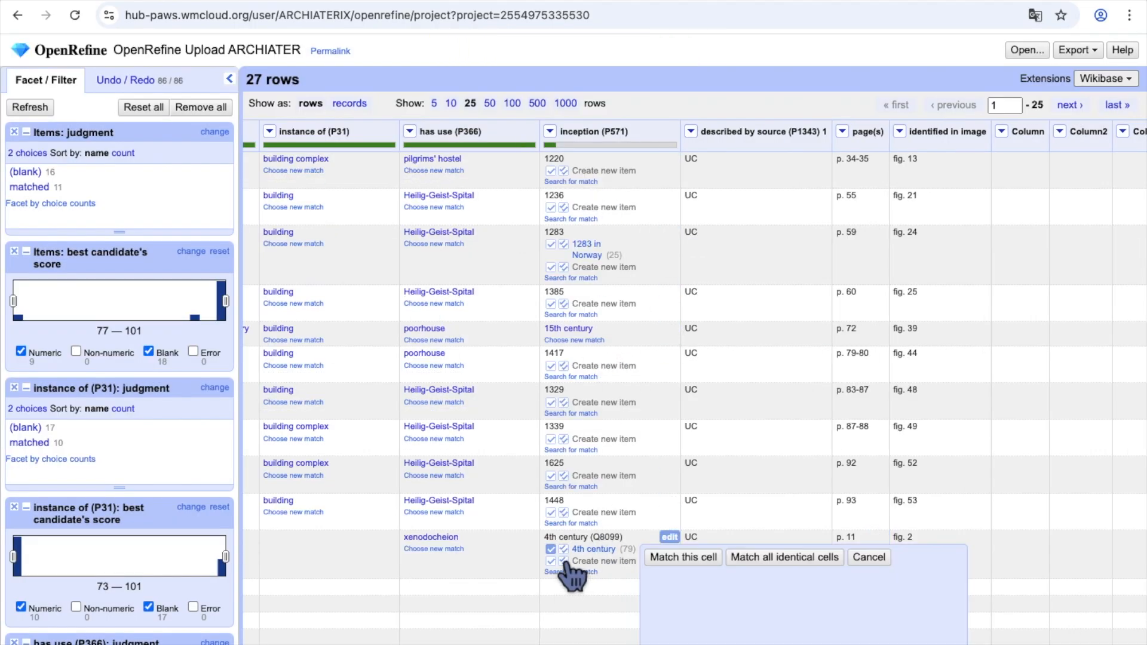
left_click(551, 548)
Step: Reconcile the "inception (P571)" column against the type year (Q577), with auto-matching on
left_click(550, 131)
mouse_move(628, 297)
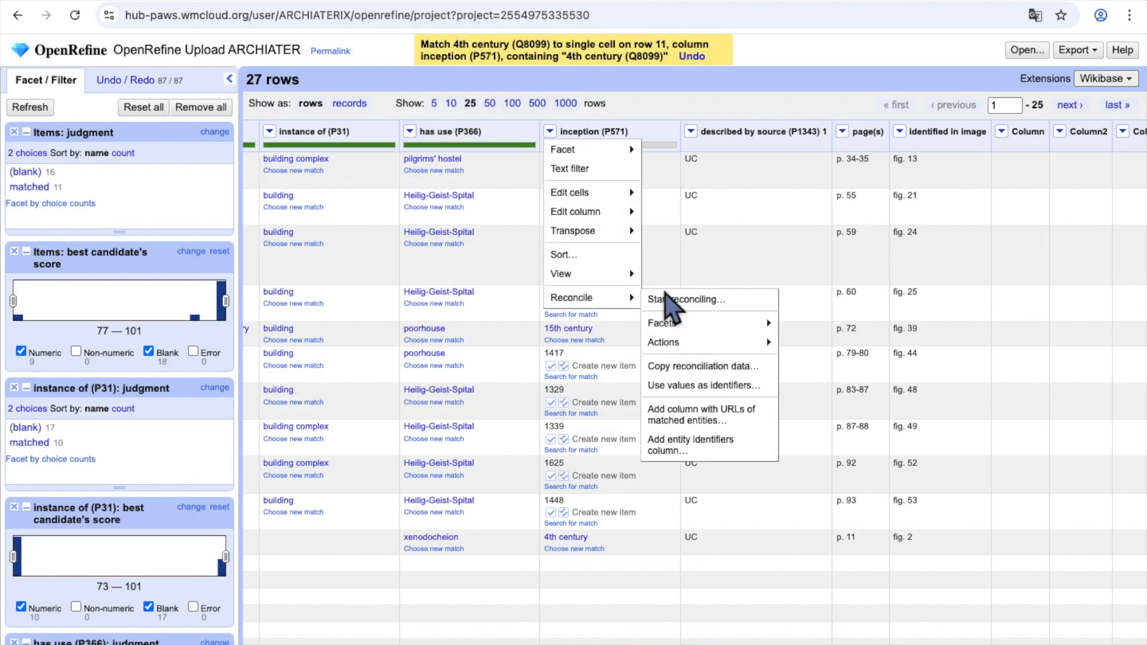
left_click(675, 299)
left_click(845, 566)
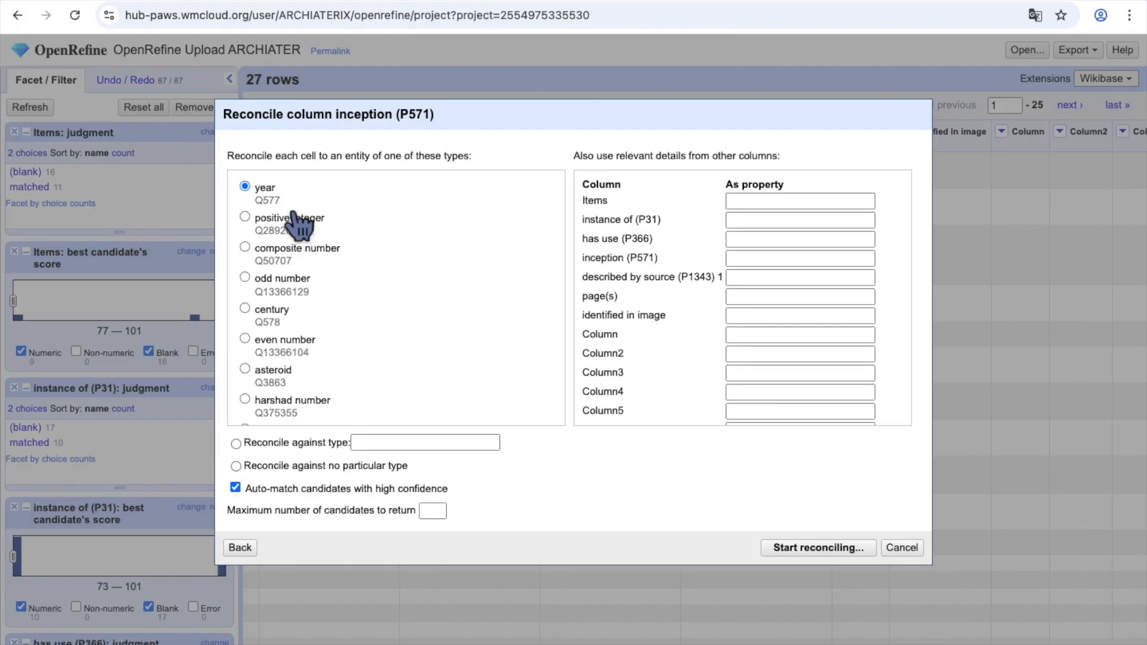
left_click(814, 548)
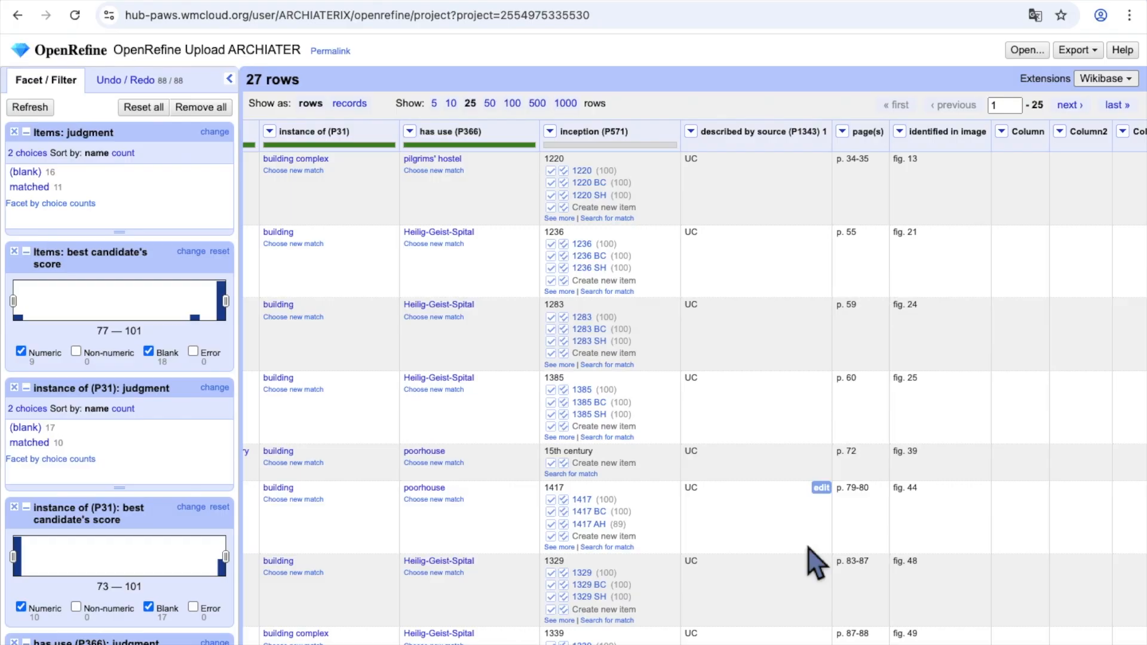
Step: Match the inception cells to the plain years 1220, 1236, 1283, 1385, 1417, 1329, 1339, 1625 and 1448, not their BC or SH variants
mouse_move(582, 500)
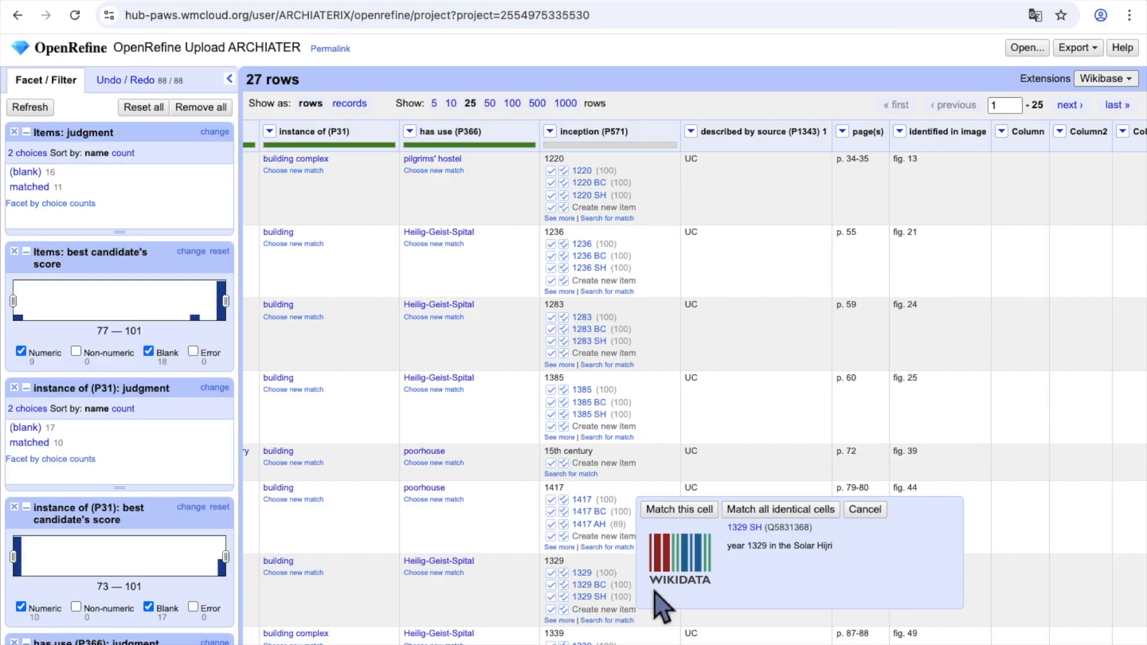
scroll(669, 454, "down", 4)
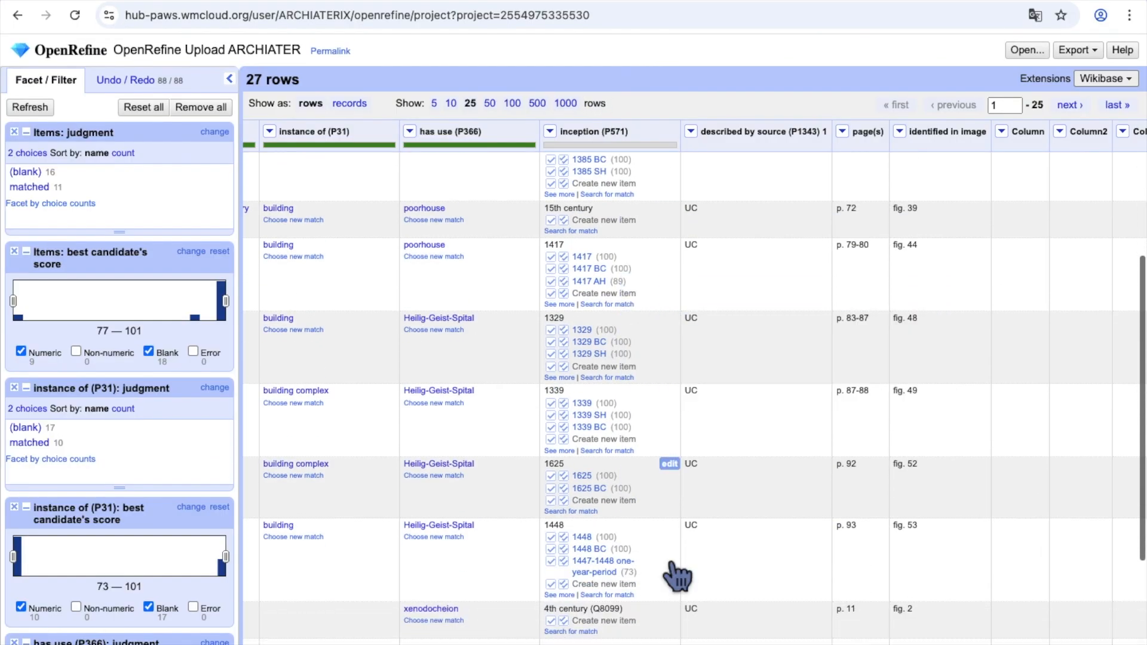
scroll(748, 378, "down", 3)
scroll(748, 378, "up", 1)
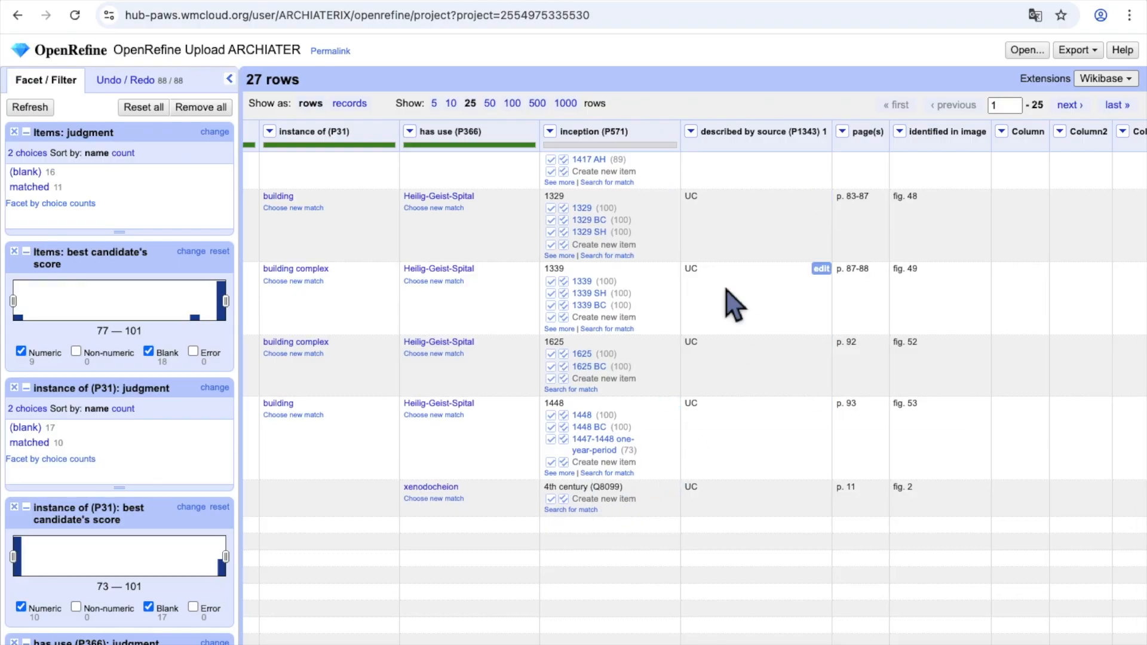
scroll(727, 291, "up", 3)
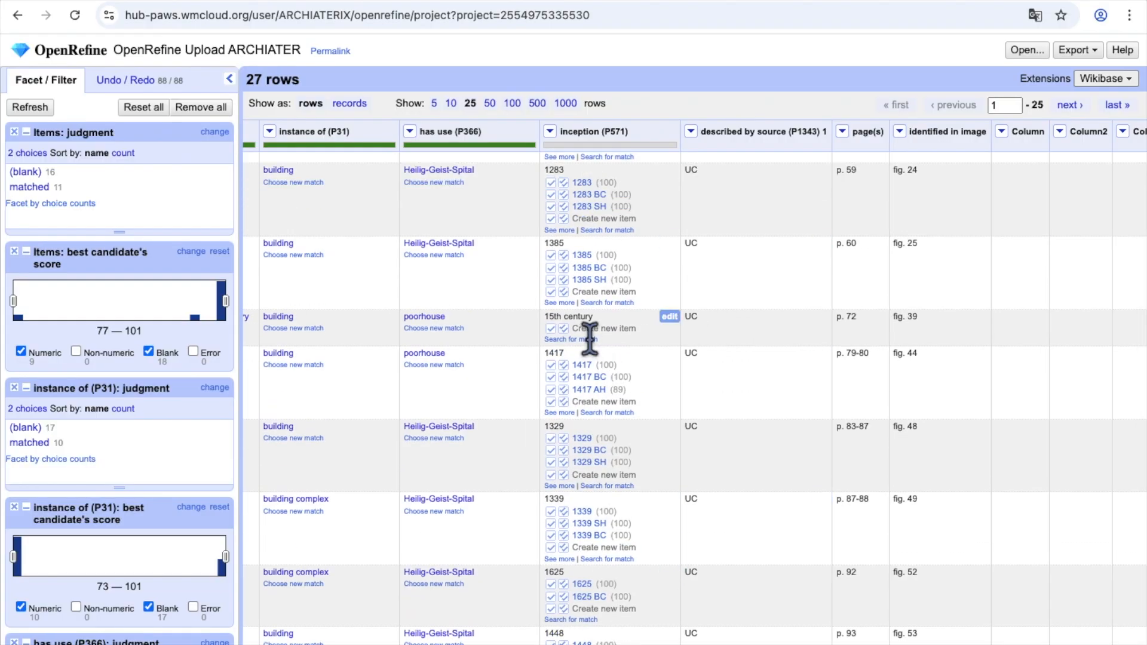
scroll(598, 339, "up", 3)
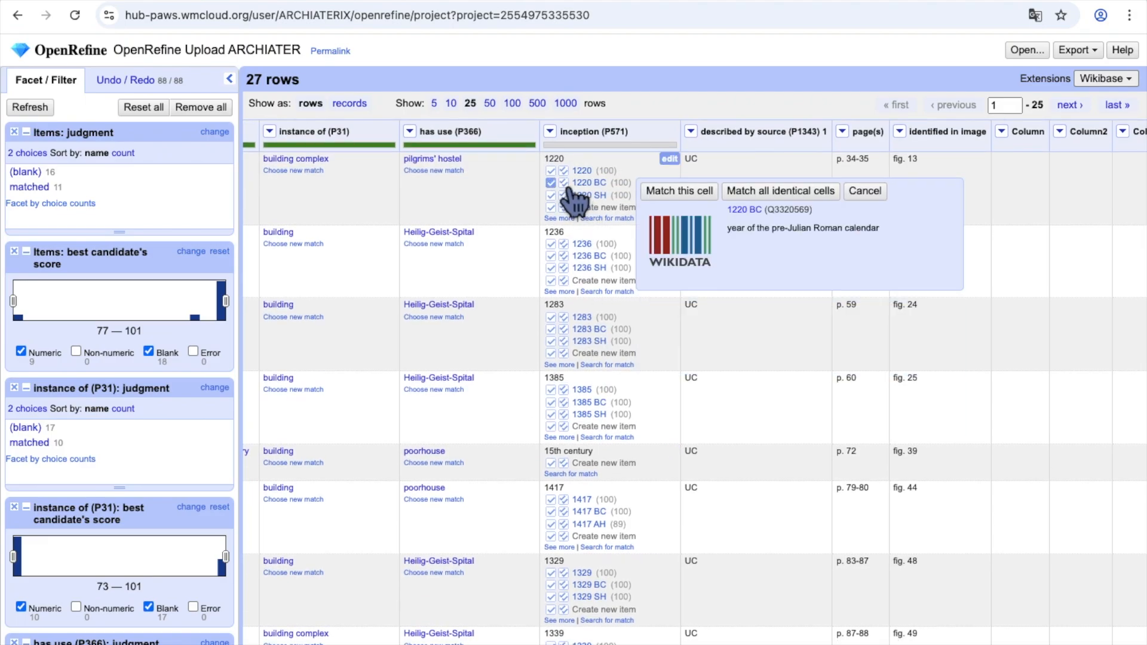
left_click(551, 171)
left_click(551, 196)
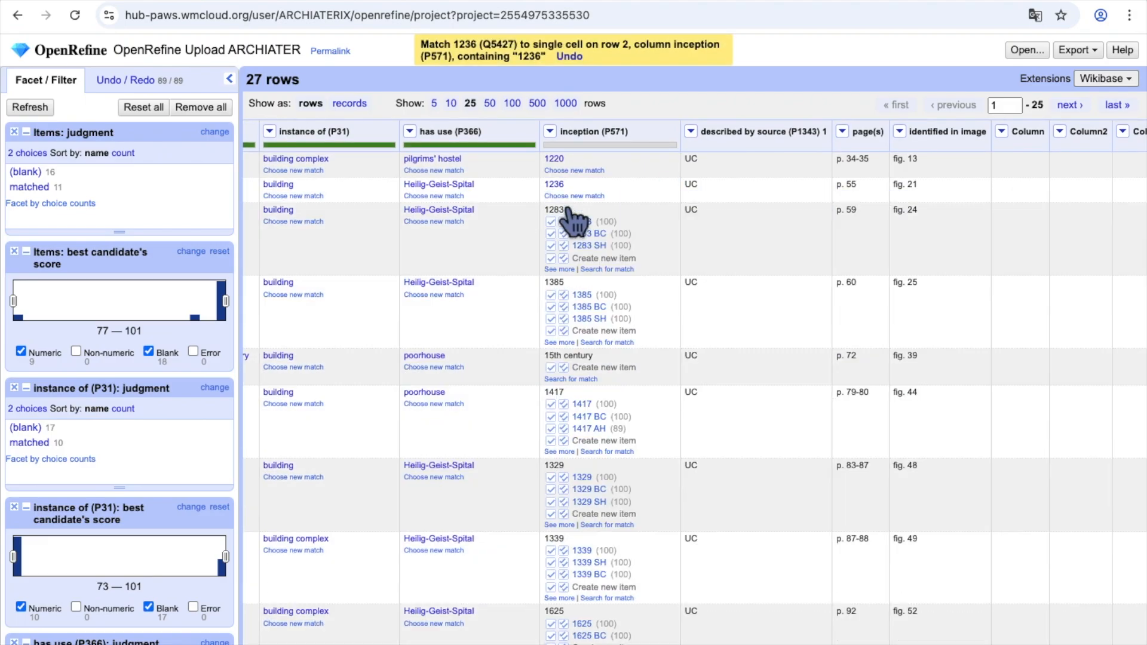
left_click(551, 221)
left_click(551, 258)
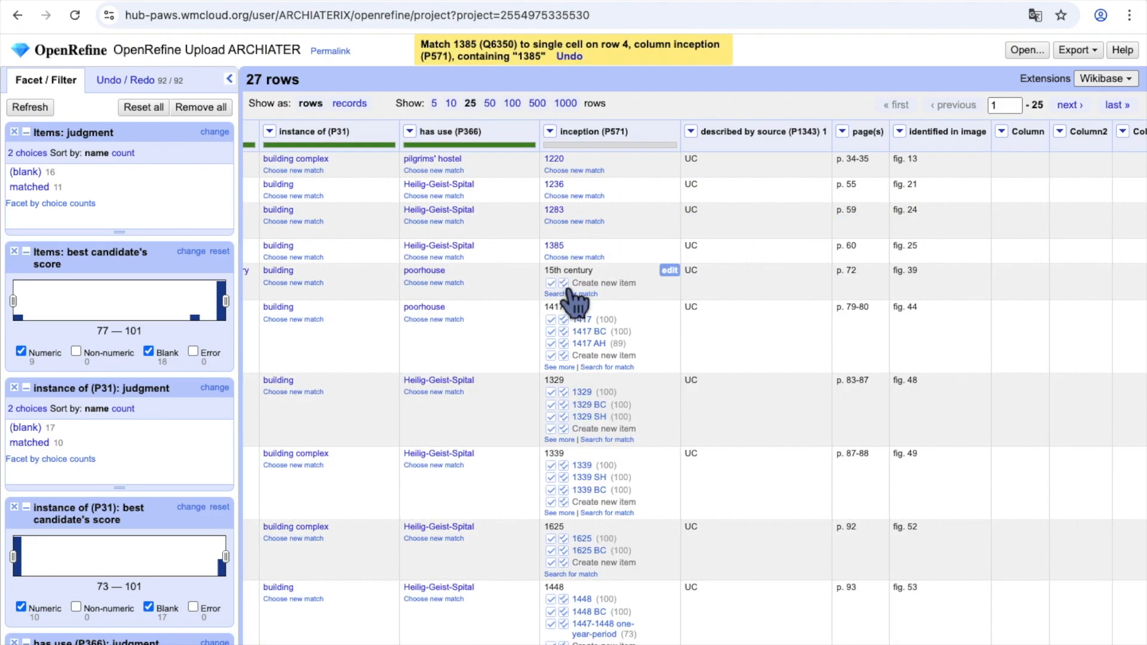
left_click(551, 320)
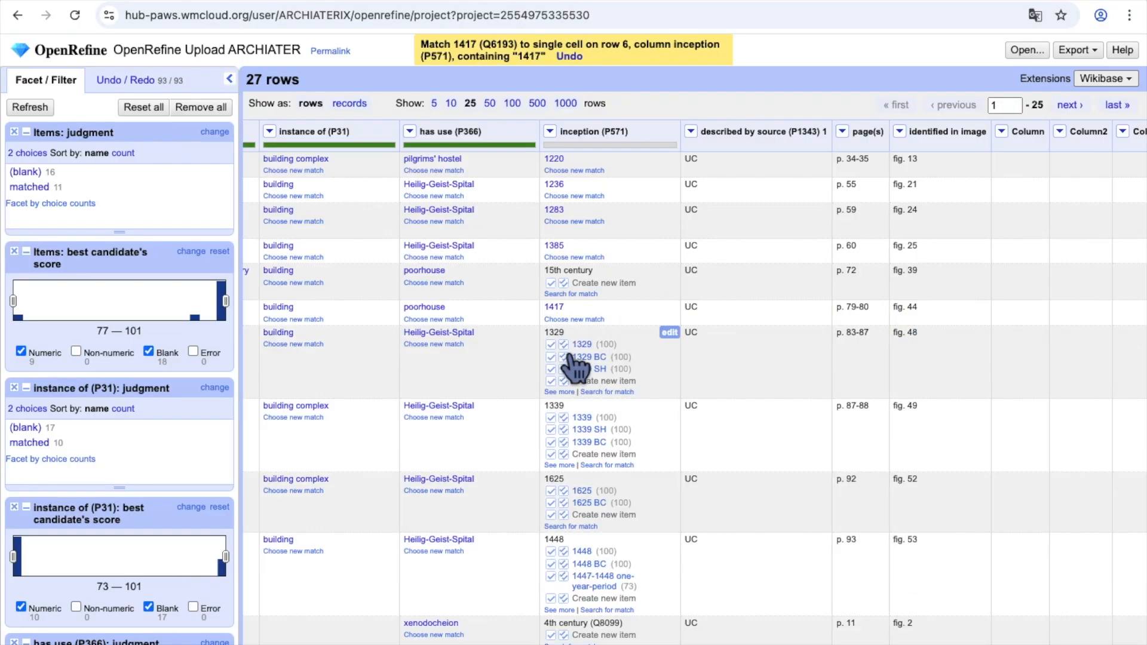
left_click(551, 344)
left_click(551, 370)
left_click(551, 395)
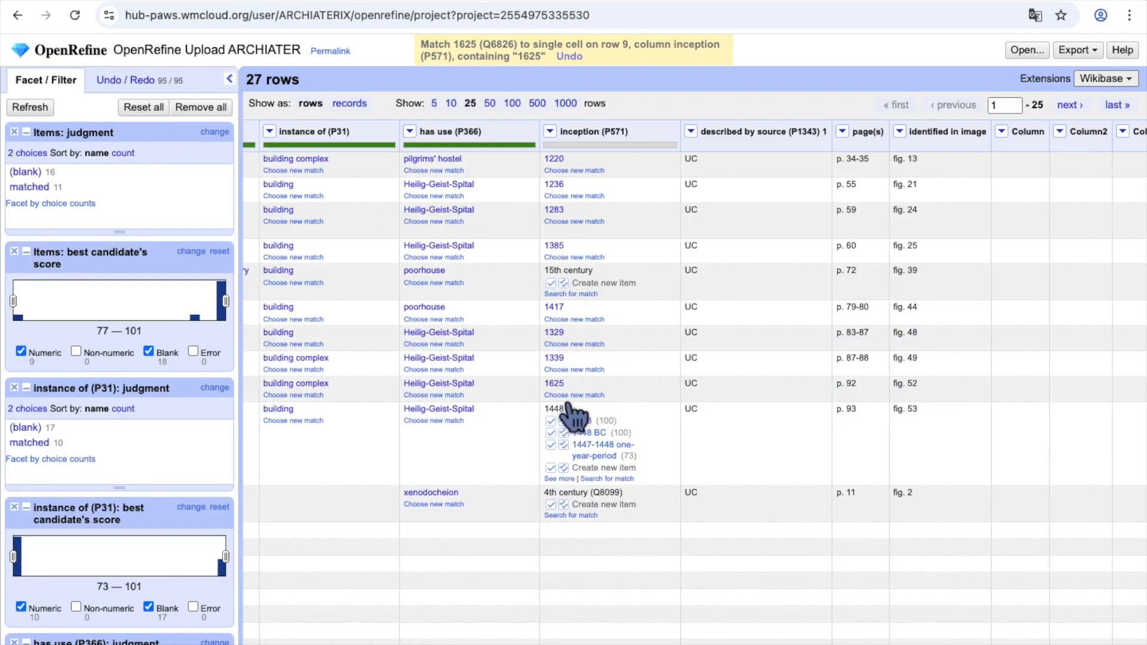
left_click(551, 420)
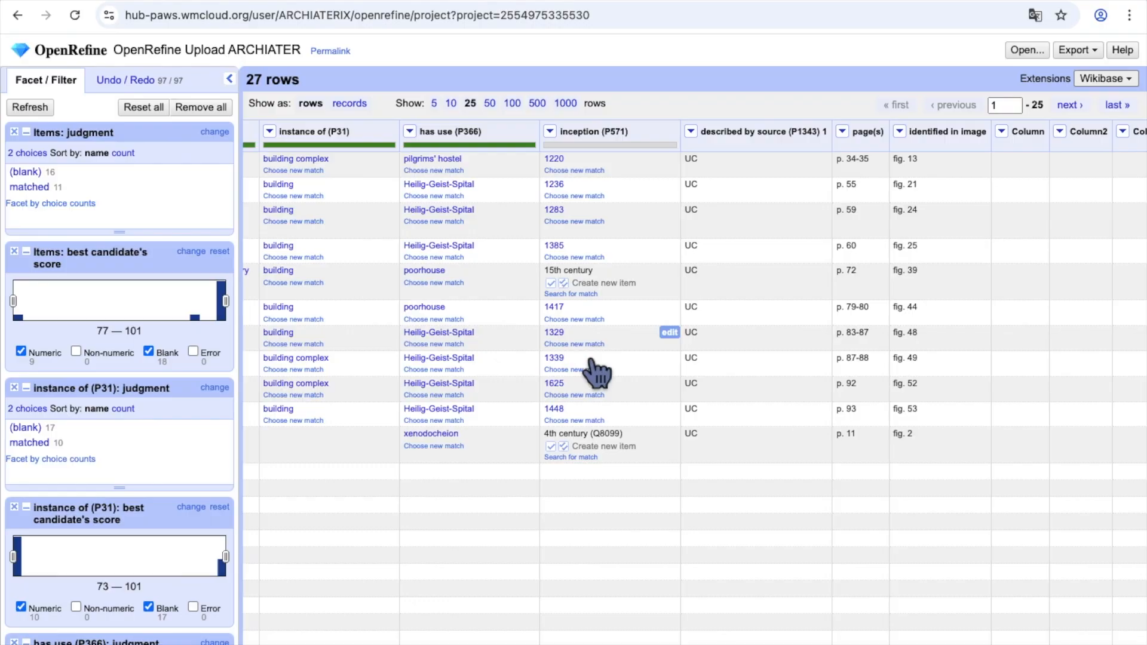
Step: Search for matches for the two century values in the inception column and match them to 15th century (Q7018) and 4th century (Q8099)
left_click(586, 294)
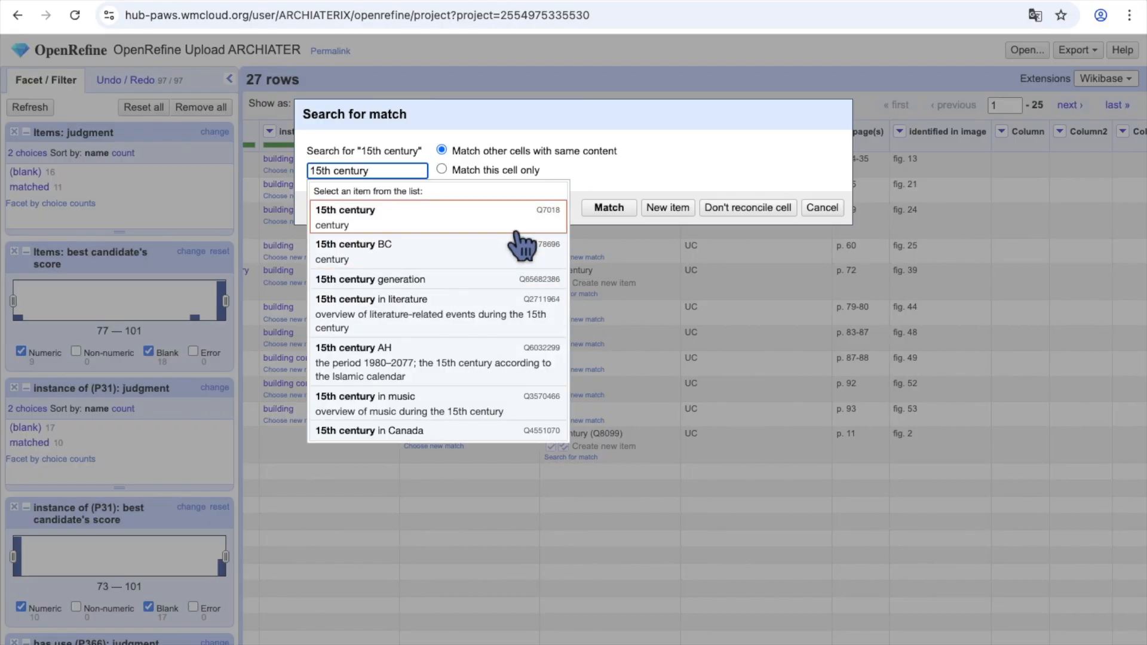
left_click(515, 233)
left_click(573, 446)
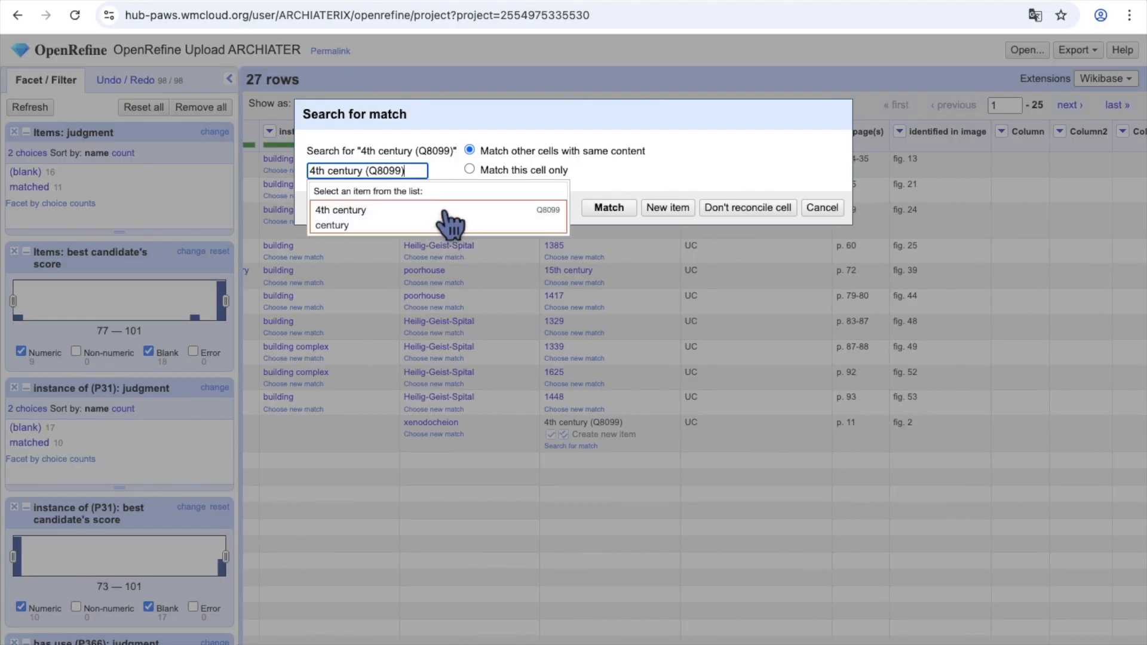
left_click(448, 216)
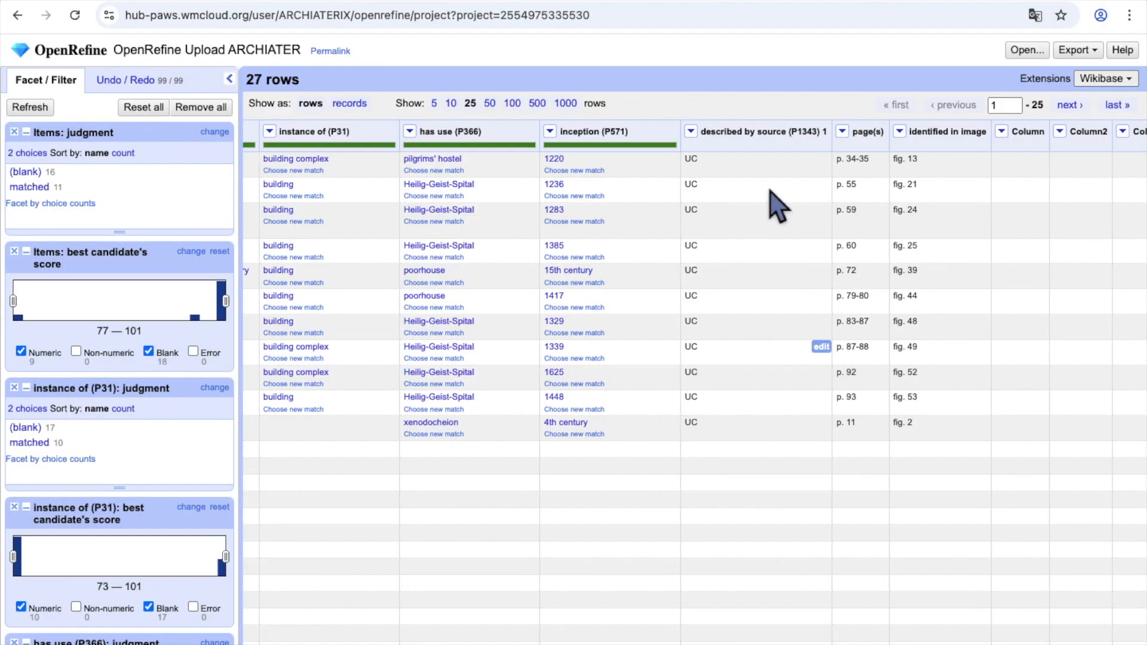
Step: Reconcile the "described by source (P1343) 1" column against a type found by searching "written", with auto-matching on
left_click(692, 132)
mouse_move(766, 302)
left_click(806, 297)
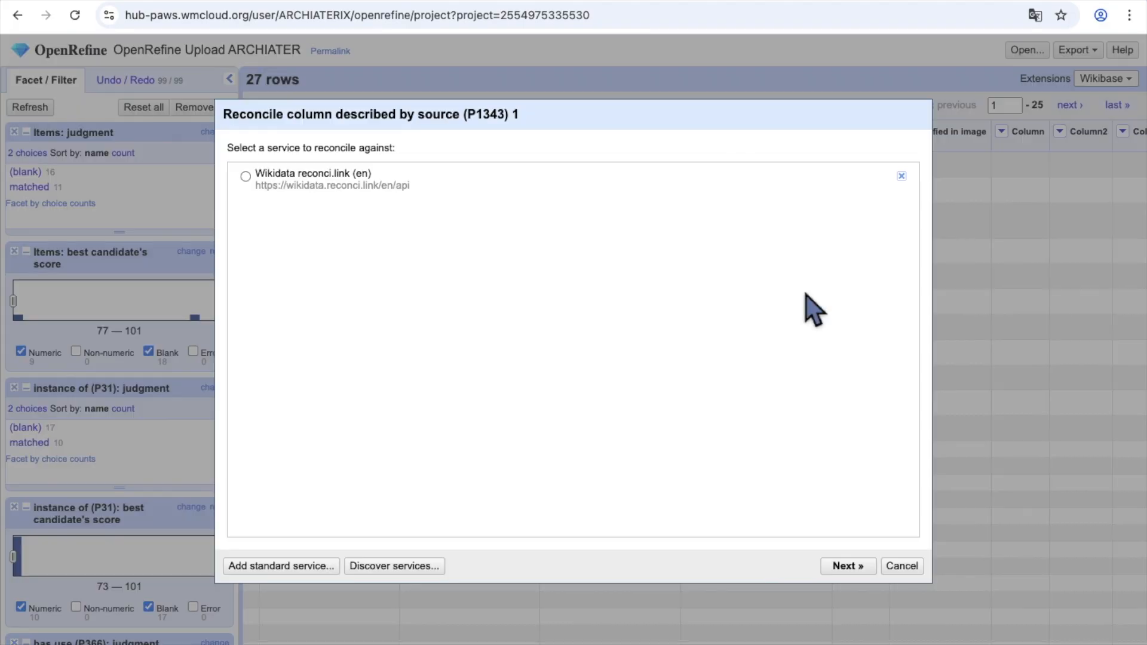
left_click(849, 570)
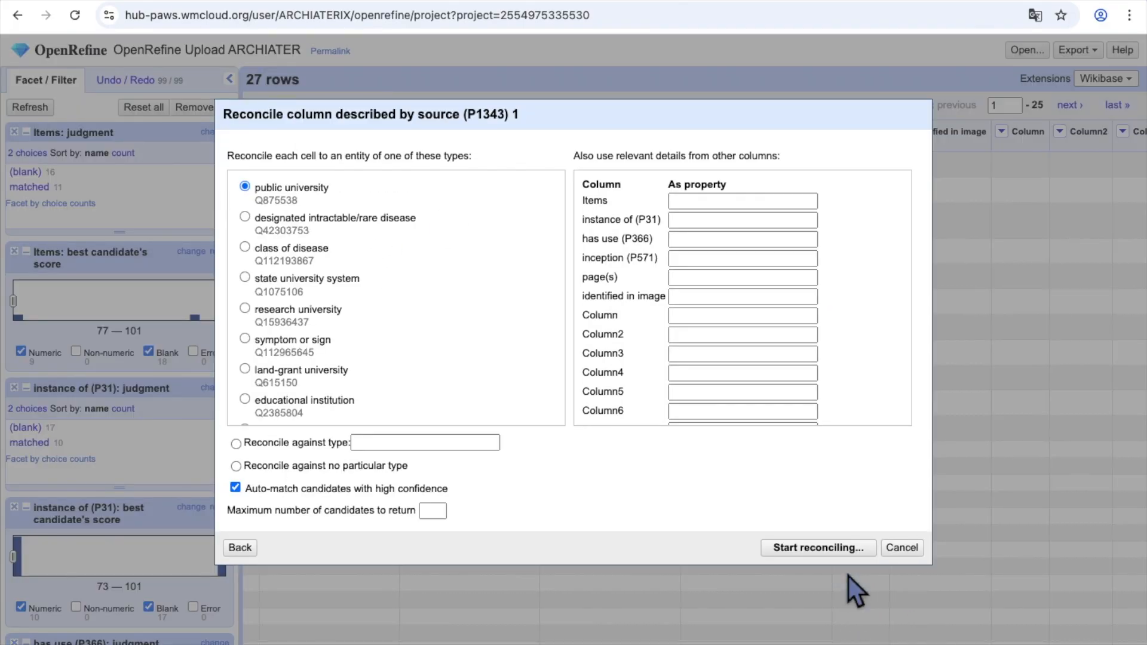
scroll(433, 375, "down", 3)
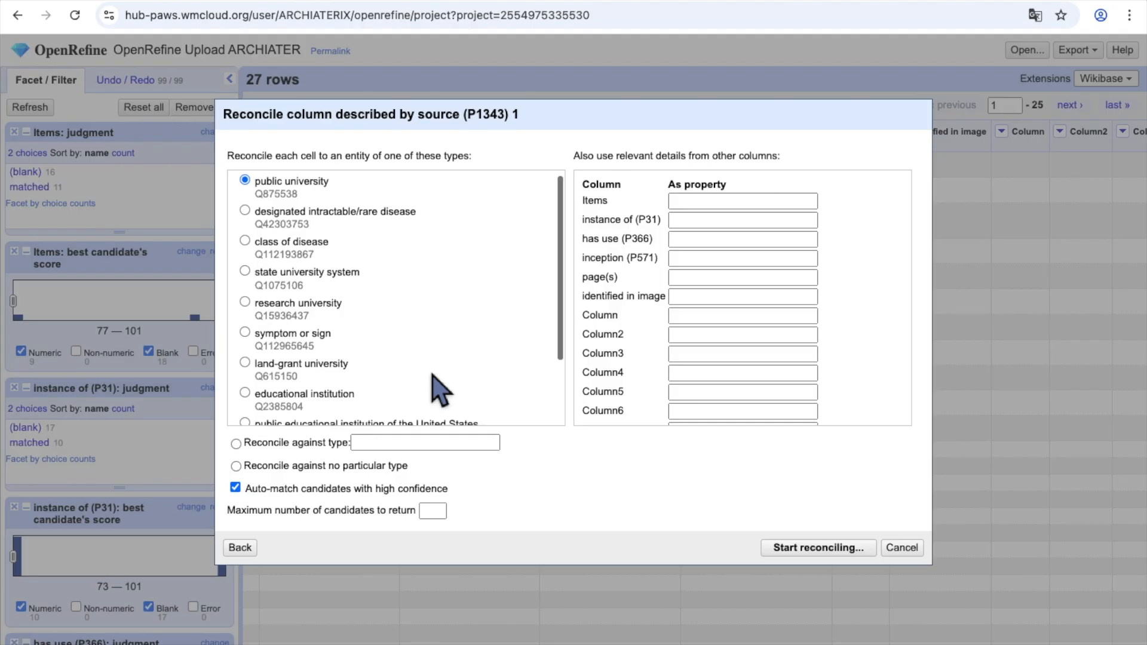
left_click(236, 444)
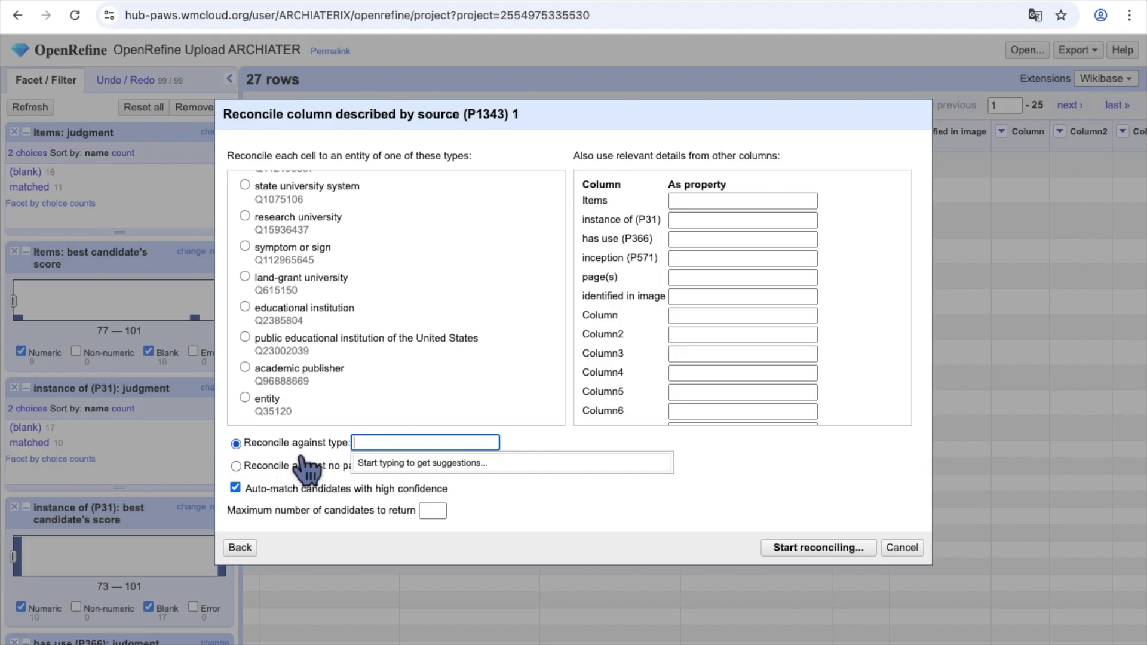
type("written")
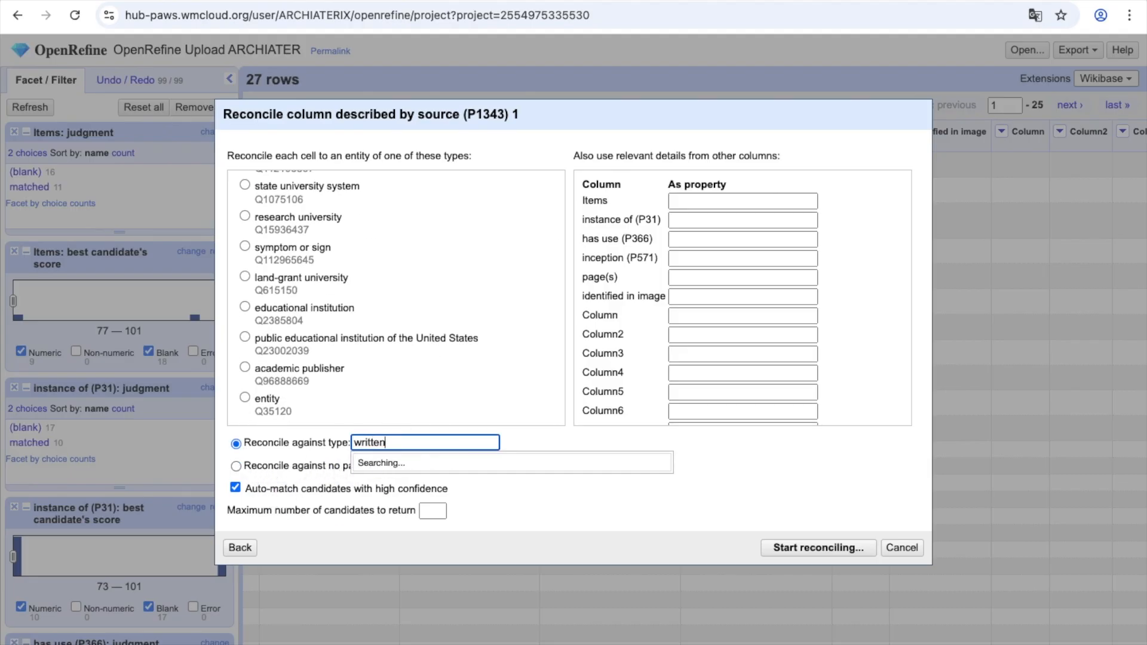
left_click(512, 508)
left_click(819, 548)
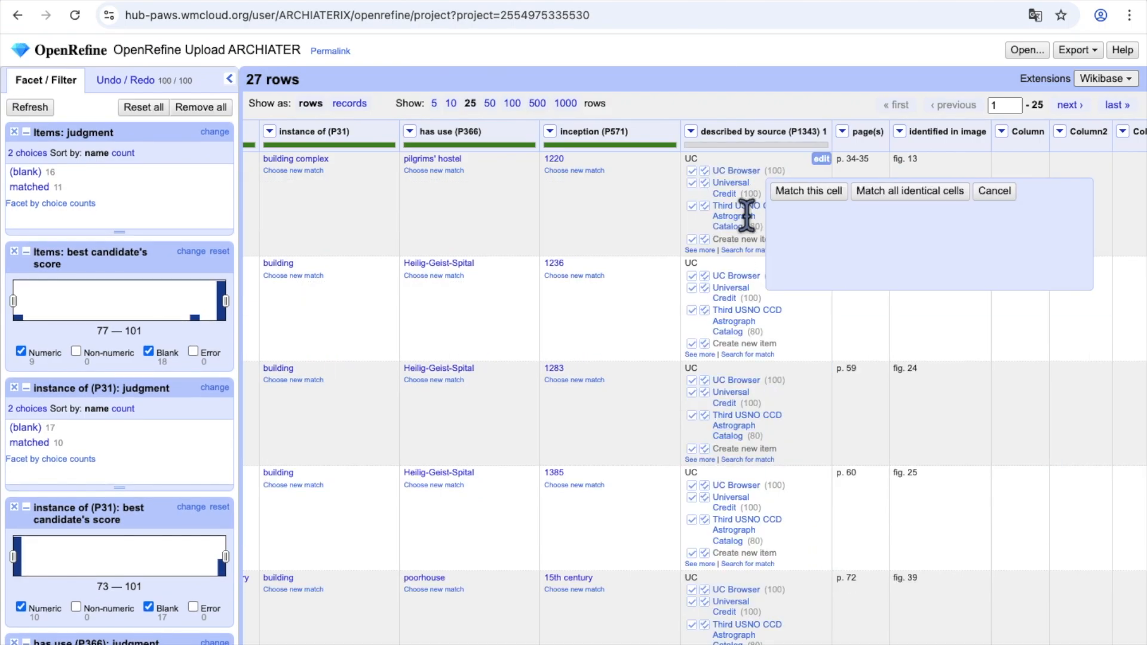
Step: Search for a match for "UC" and match all identical cells to the book "Das Hospital als Bautyp des Mittelalters" (Q133884719)
left_click(747, 250)
type("Ulrich craemer")
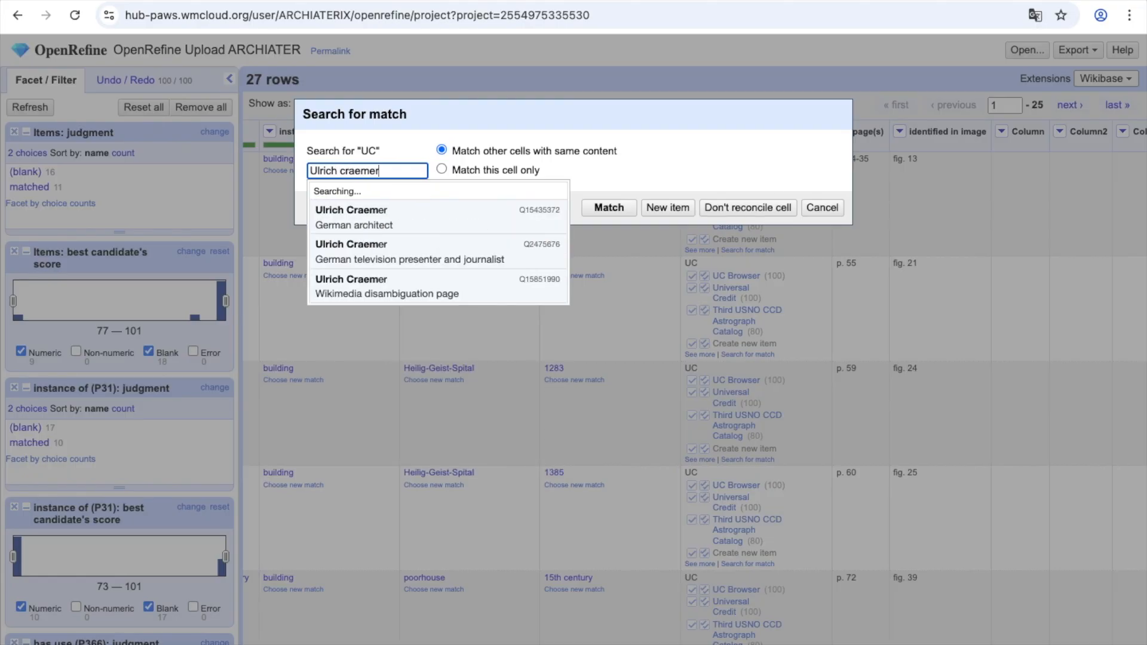
left_click_drag(410, 171, 281, 185)
type("das hospital als bauty")
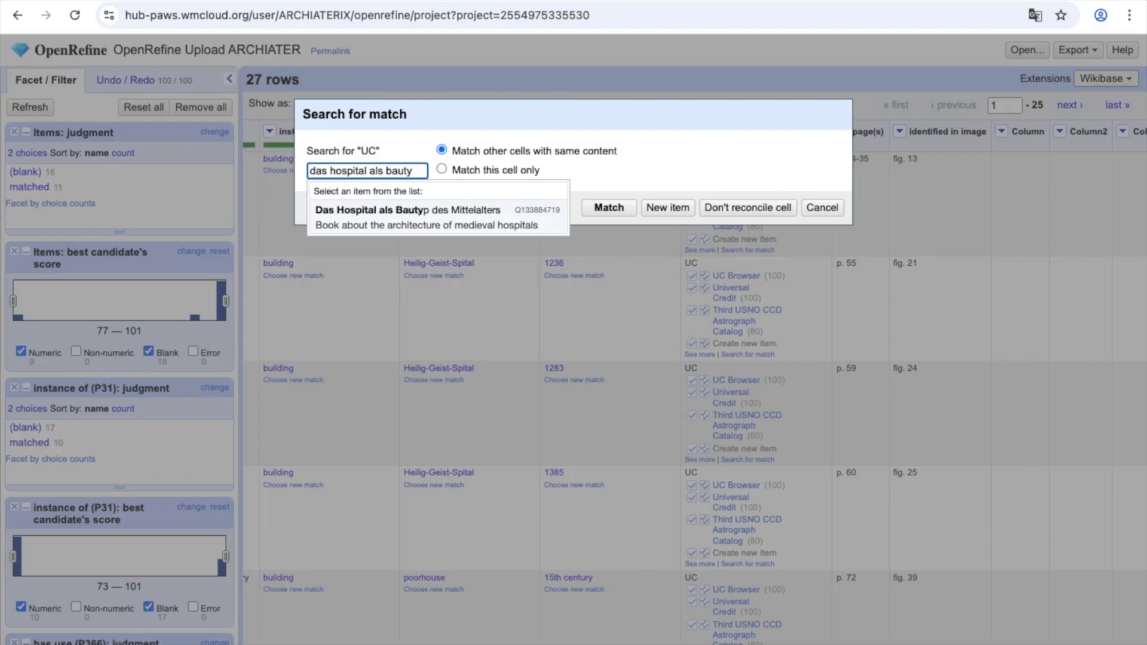
left_click(398, 226)
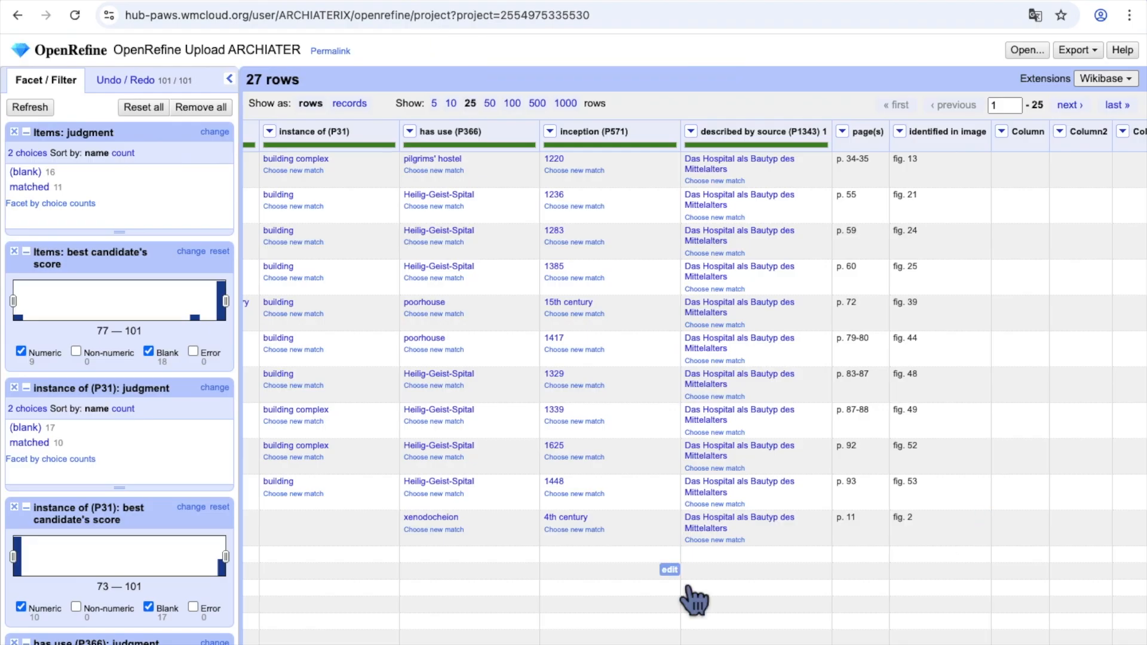
Step: Check the matched and the blank rows through the Items judgment facet, and clear the filter
left_click(37, 187)
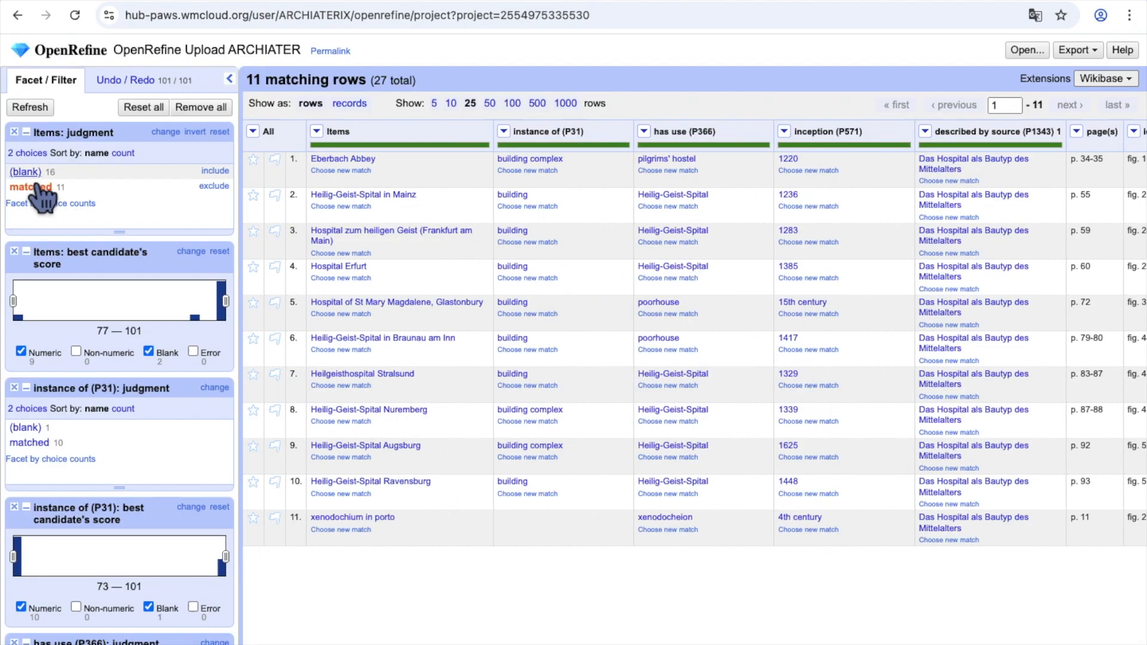
left_click(37, 186)
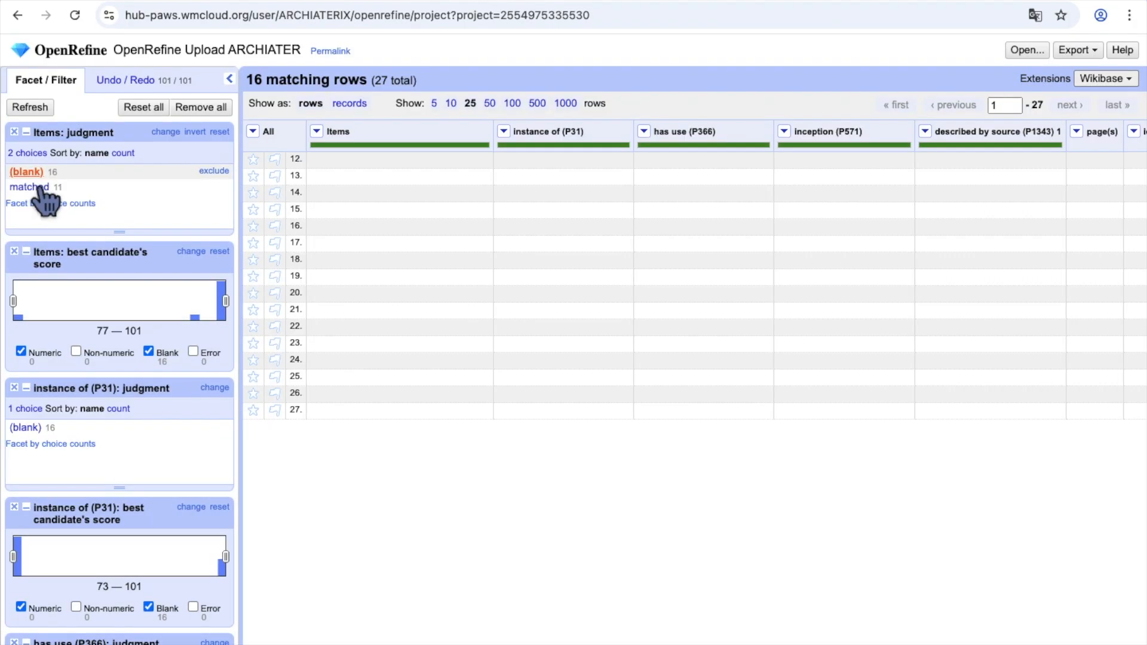
left_click(37, 174)
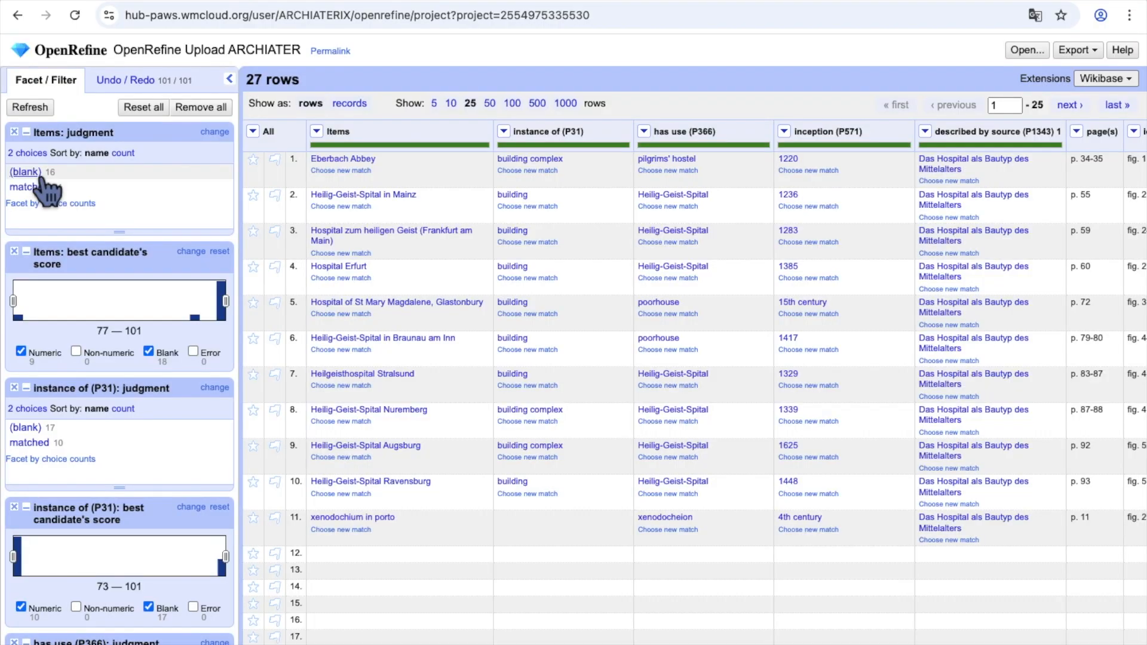
Step: Hide the facets, open the Wikibase schema for editing and add an item that takes the Items column as its subject
left_click(235, 83)
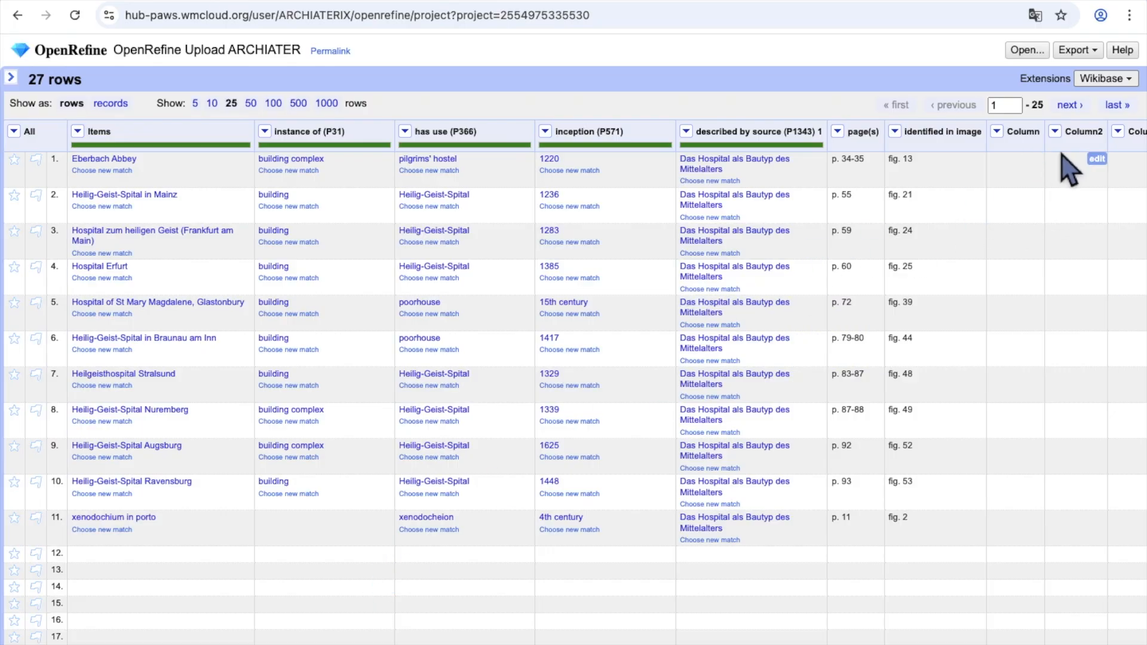
left_click(1089, 84)
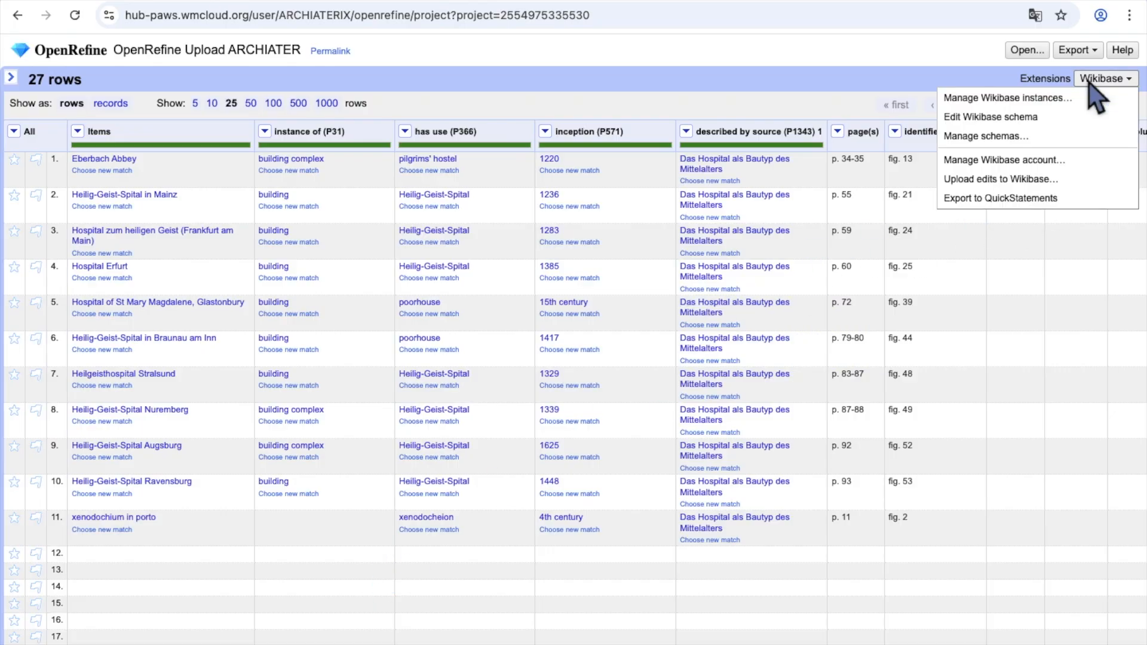
left_click(1083, 119)
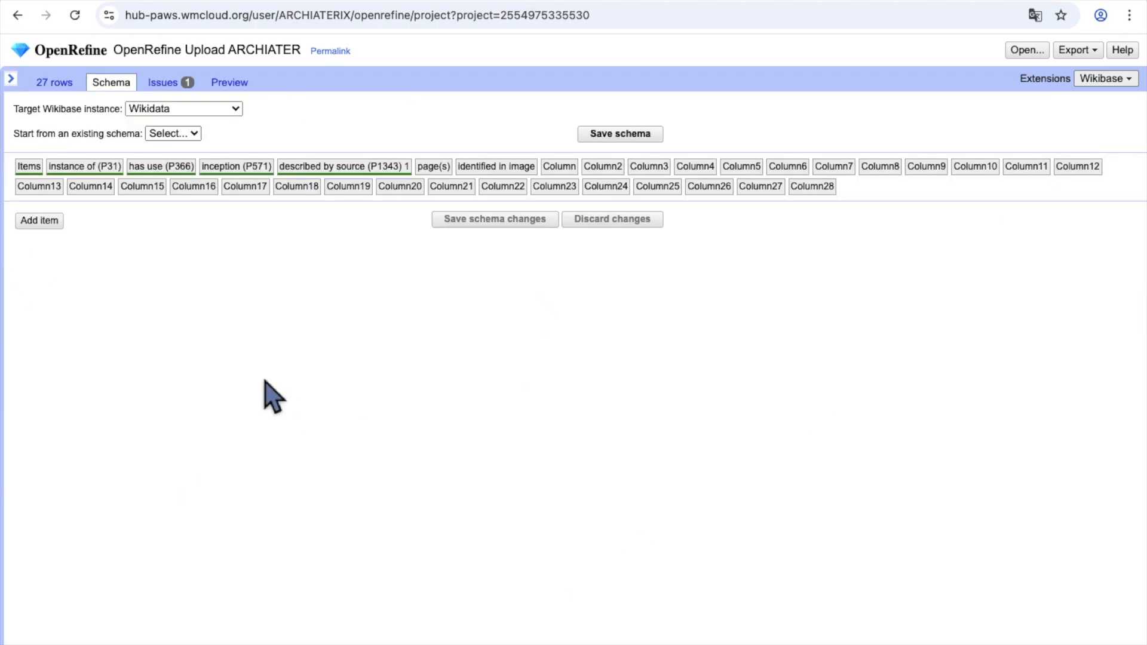
left_click(58, 223)
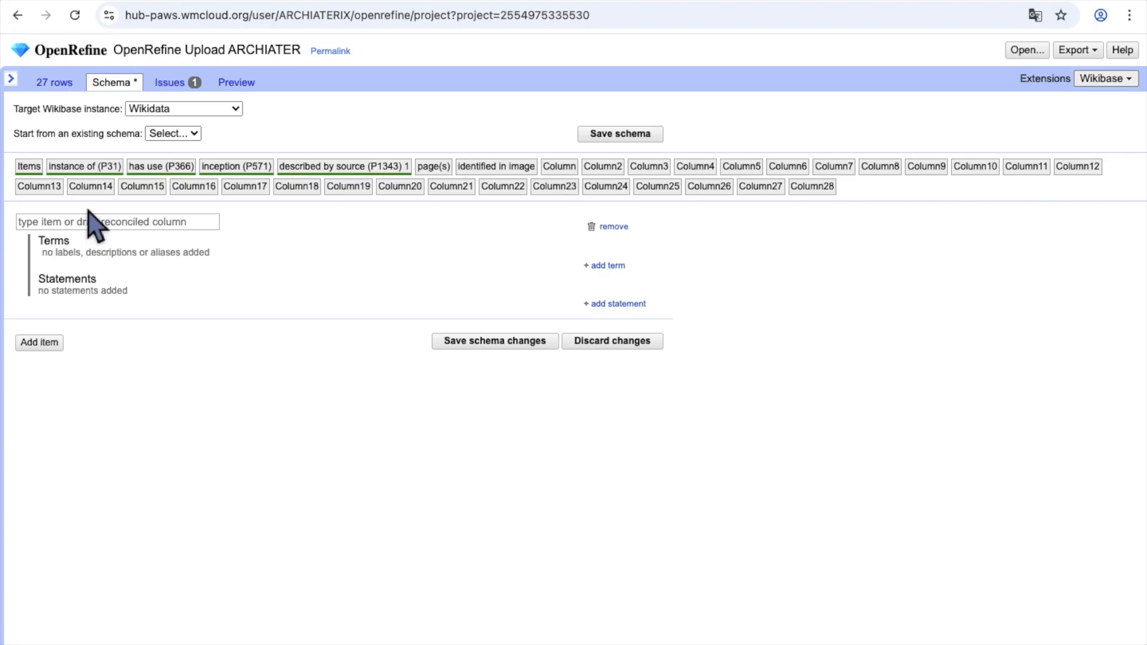
left_click_drag(46, 187, 71, 246)
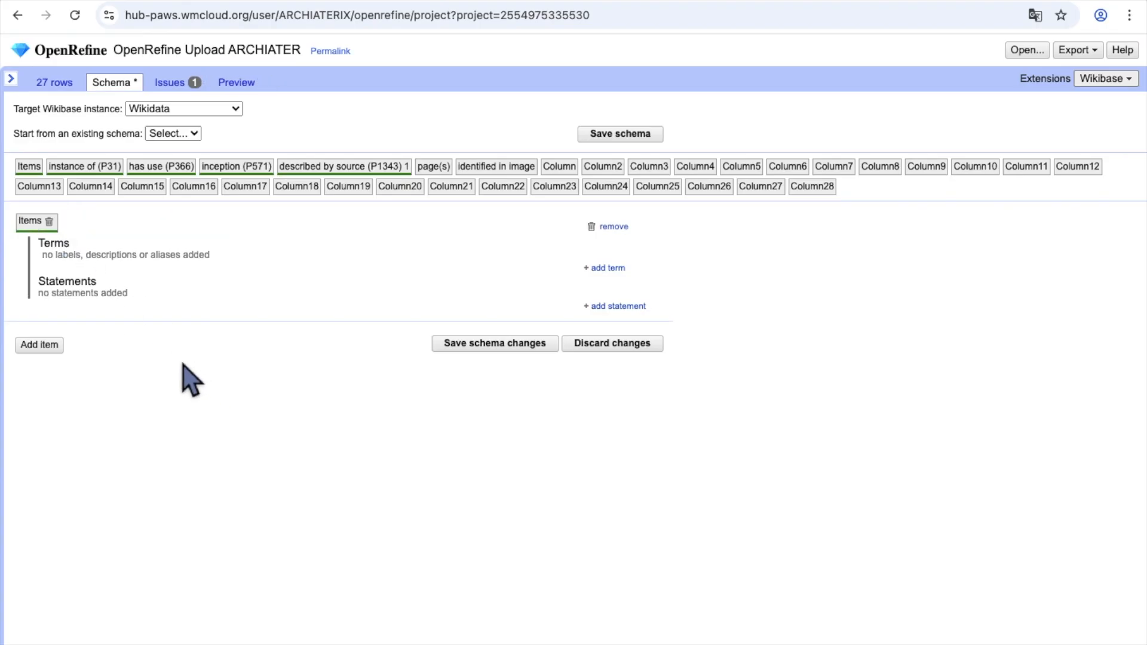
Step: Add an "instance of" (P31) statement to the schema item, with the "instance of (P31)" column as its value
left_click(623, 307)
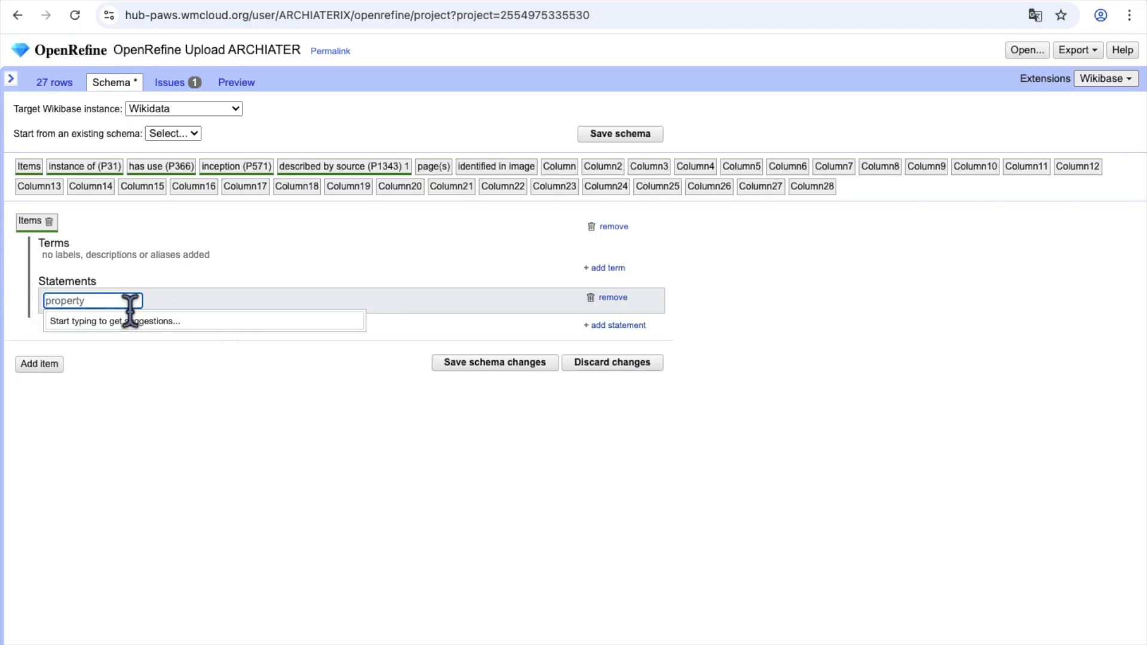
type("insta")
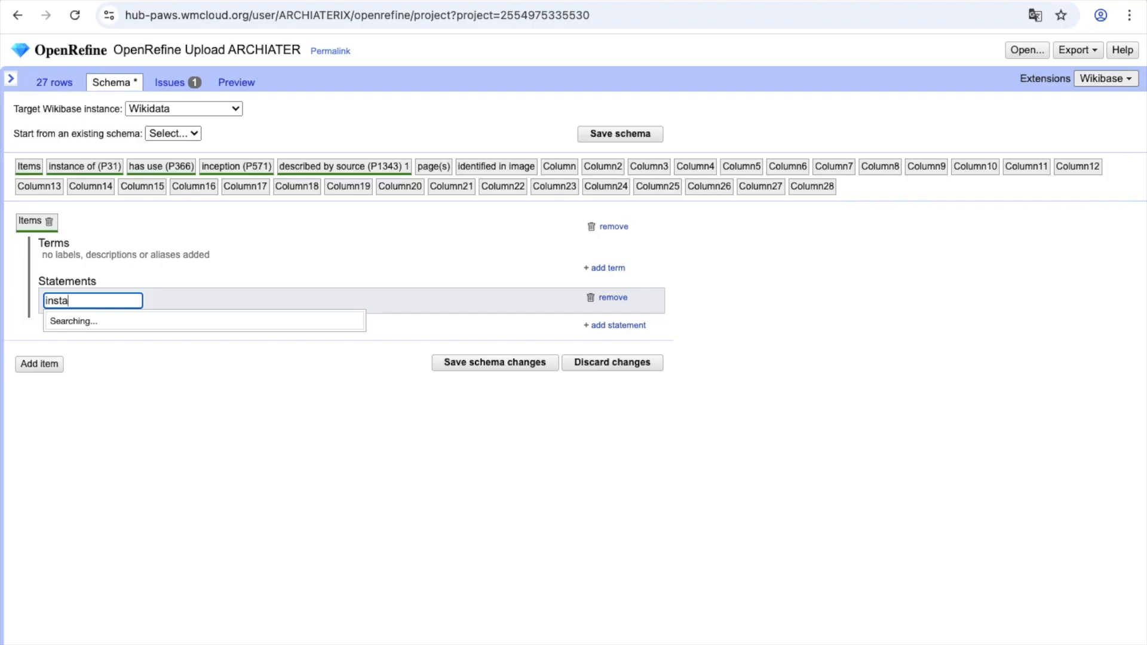
type("nce of")
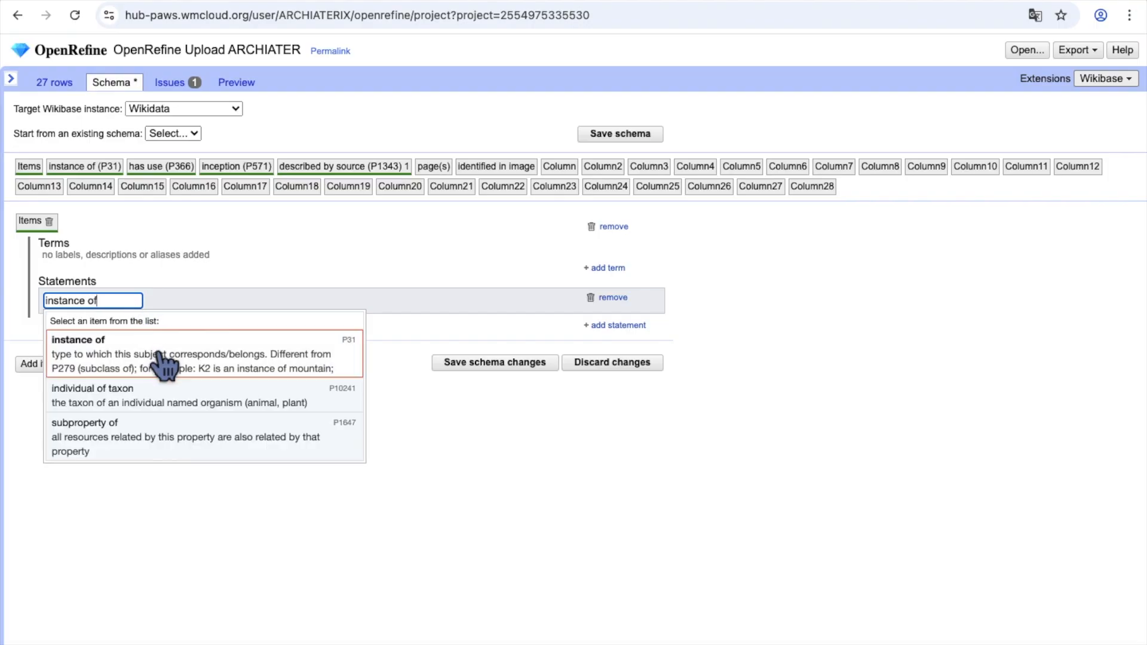
left_click(150, 349)
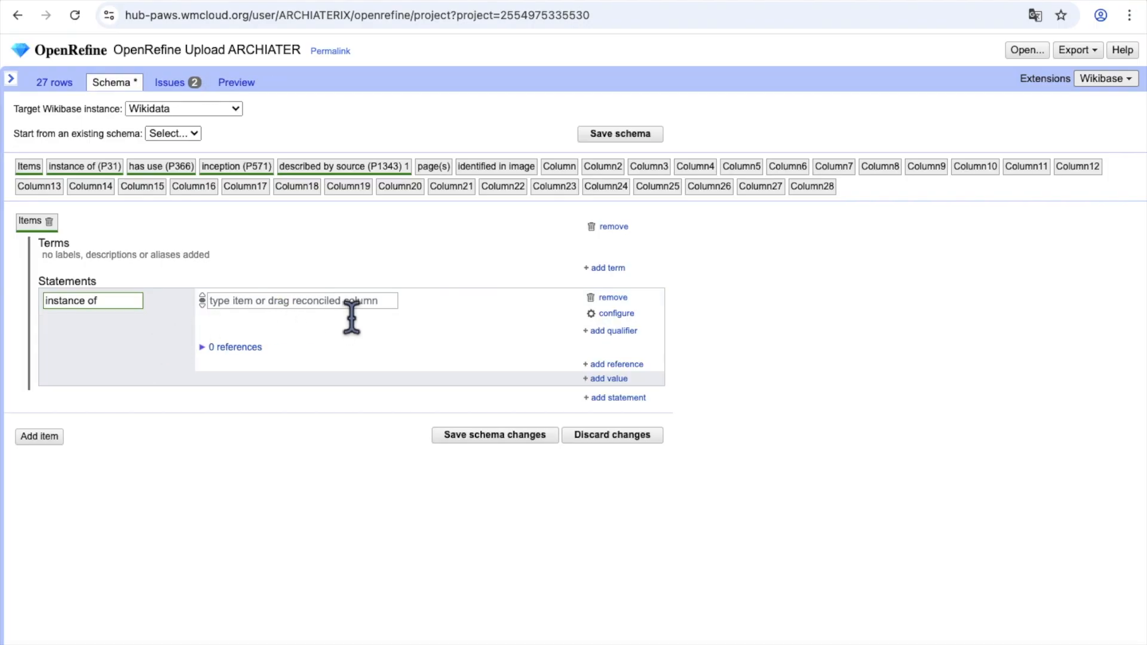
left_click_drag(93, 179, 254, 320)
Step: Add a "has use" statement to the schema item, with the "has use (P366)" column as its value
left_click(632, 407)
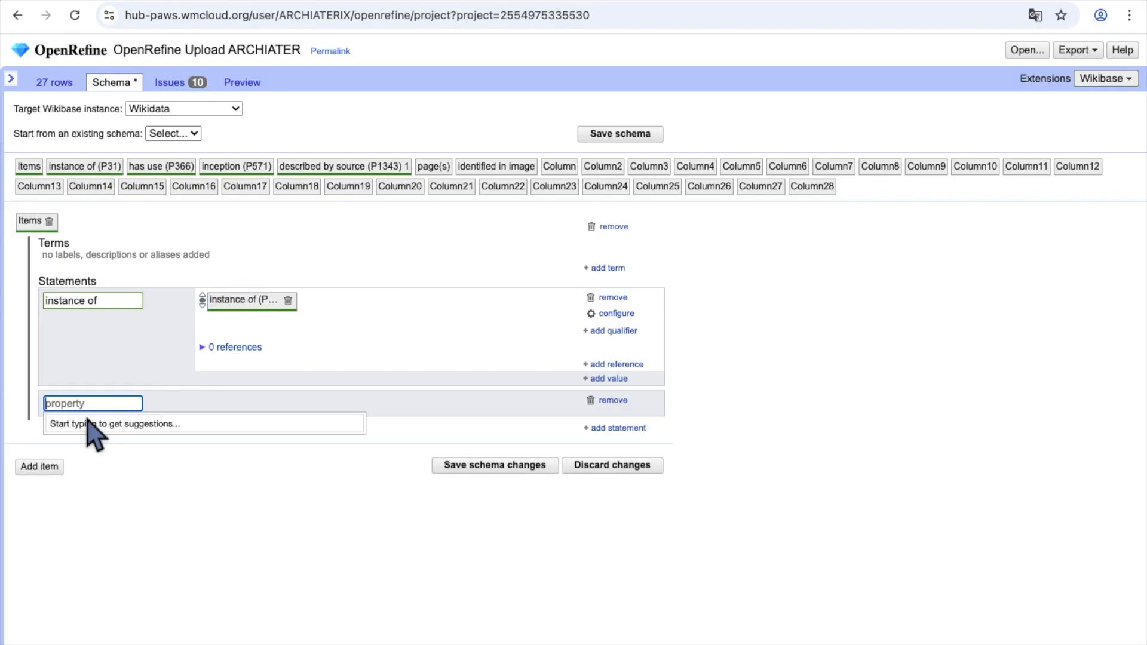
type("has use")
left_click(138, 454)
left_click_drag(179, 172, 275, 428)
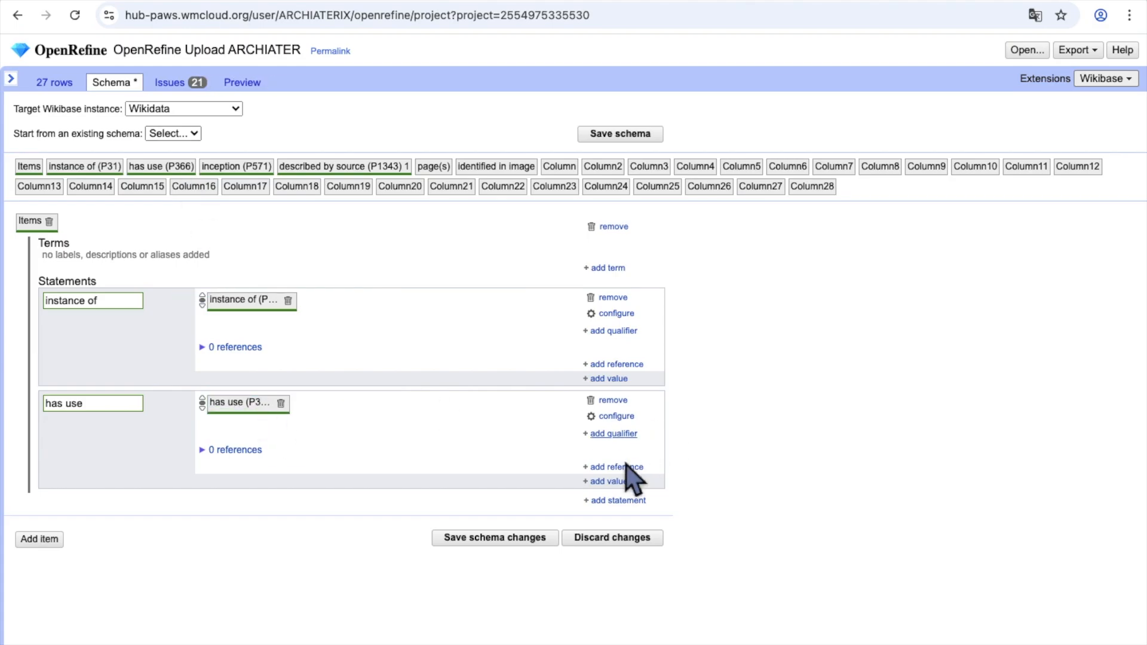
Step: Add an "inception" statement to the schema item, with the "inception (P571)" column as its value
left_click(621, 500)
type("incep")
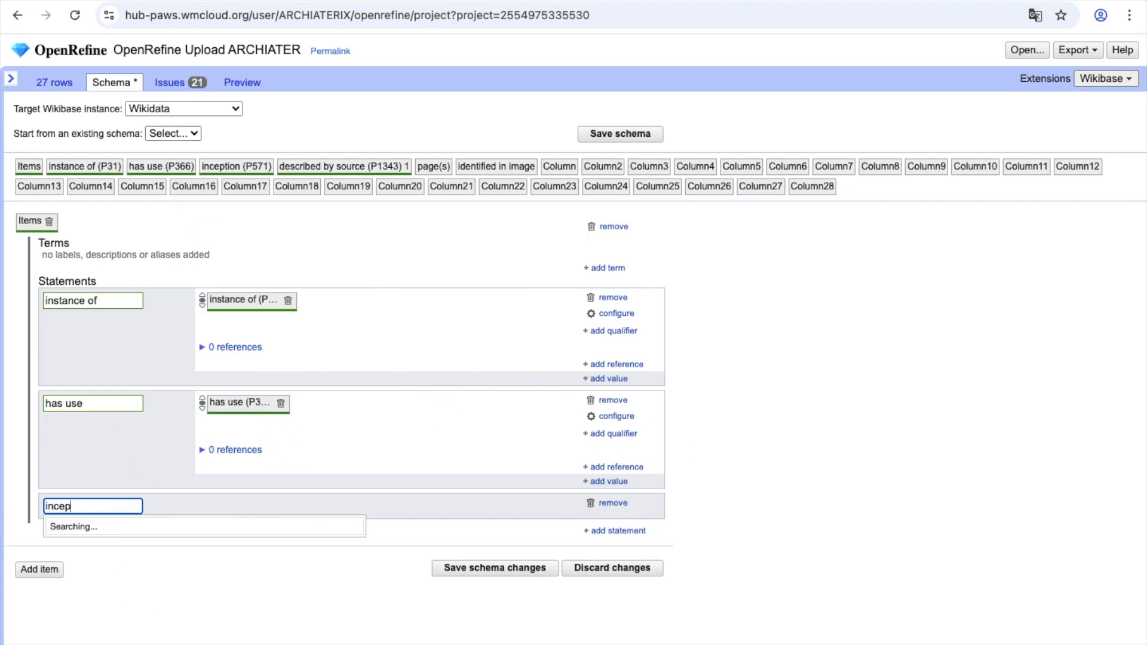
left_click(150, 549)
left_click_drag(239, 167, 289, 517)
Step: Add a "described by source" (P1343) statement to the schema item, with the "described by source (P1343) 1" column as its value
left_click(615, 614)
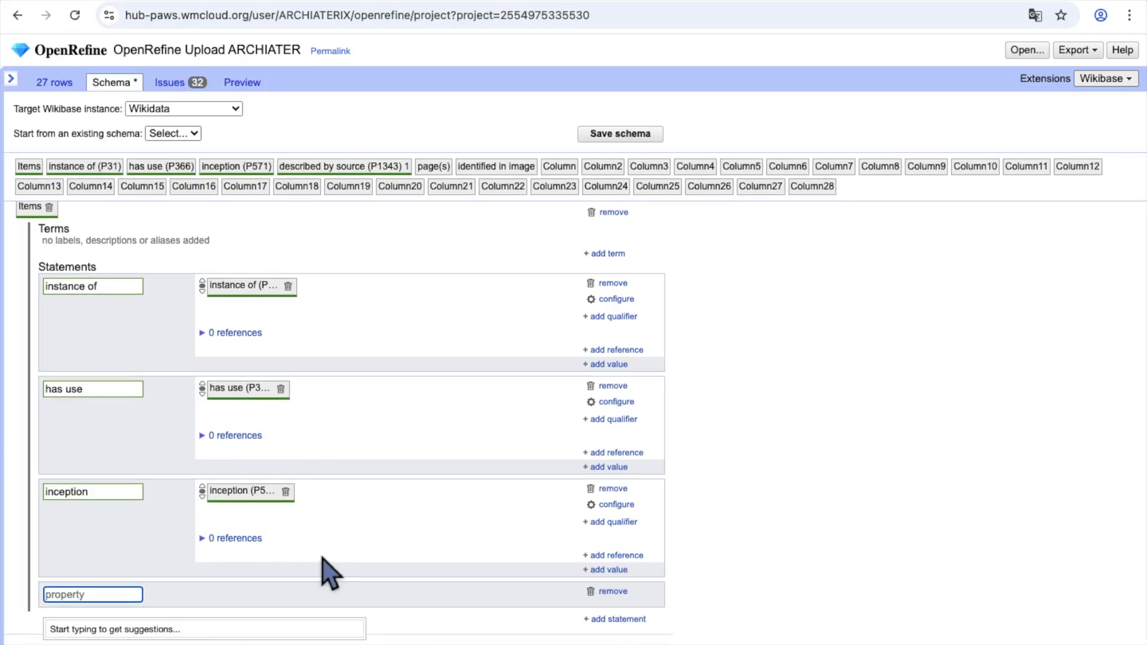
type("described")
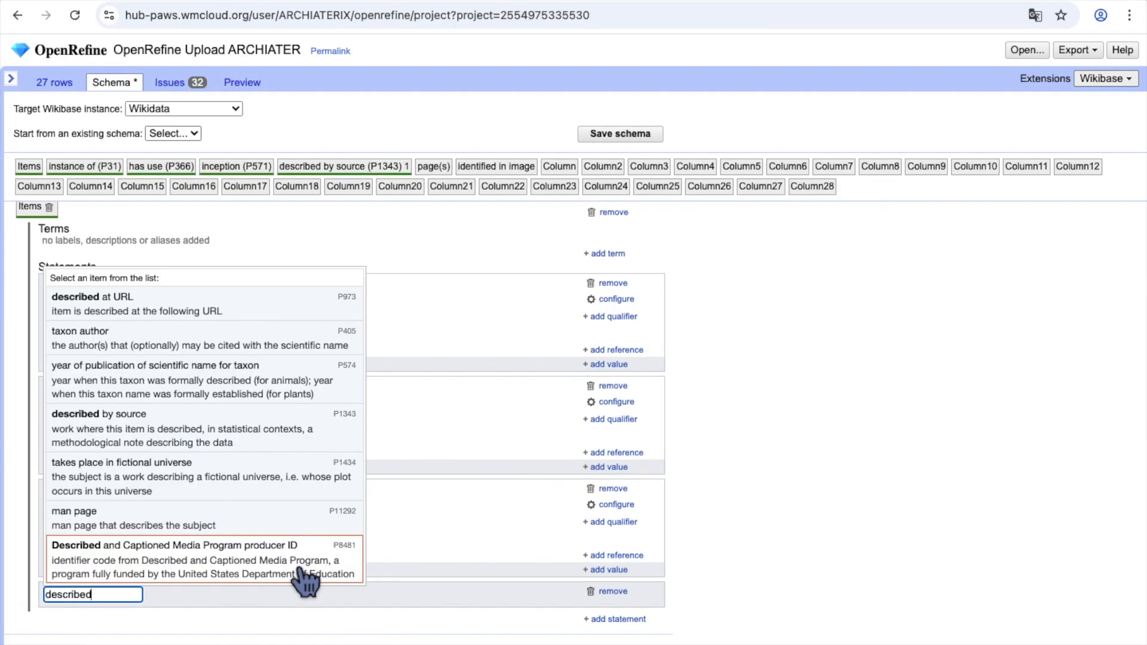
left_click(232, 414)
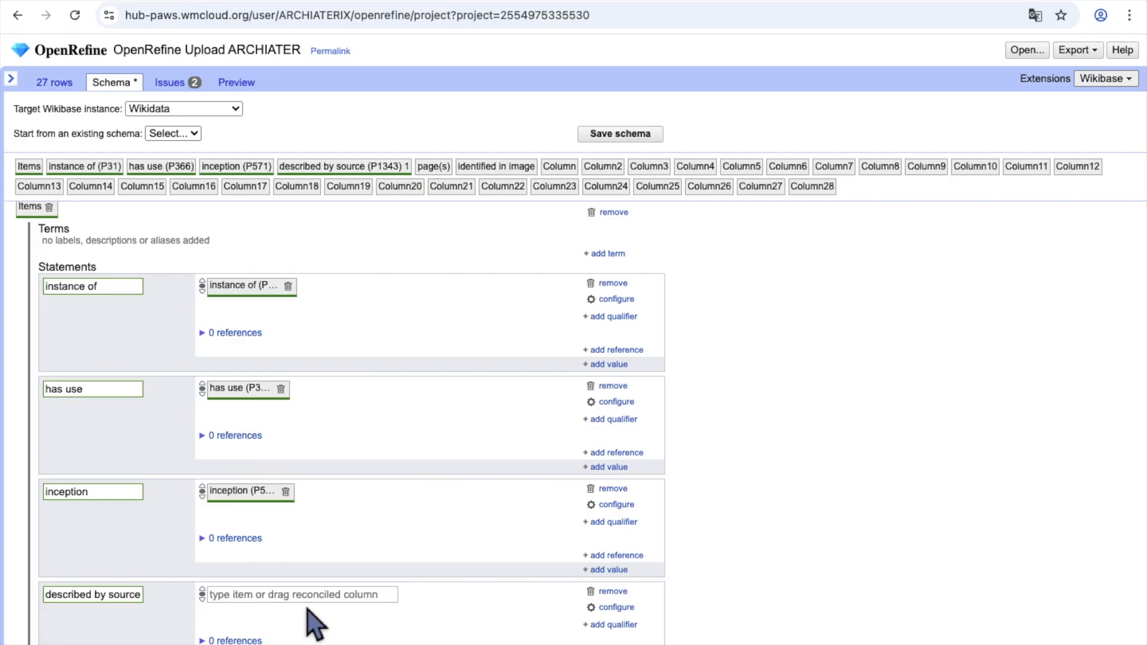
left_click_drag(386, 190, 331, 608)
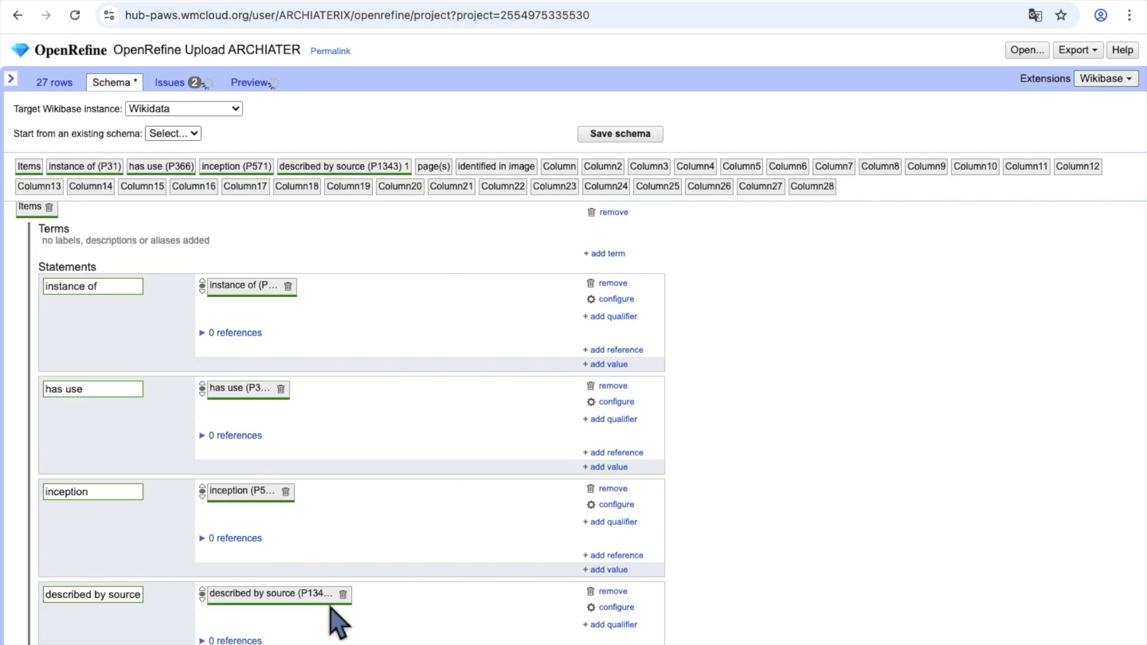
Step: Add a "page(s)" (P304) qualifier to the "described by source" statement, with the page(s) column as its value
scroll(331, 609, "down", 1)
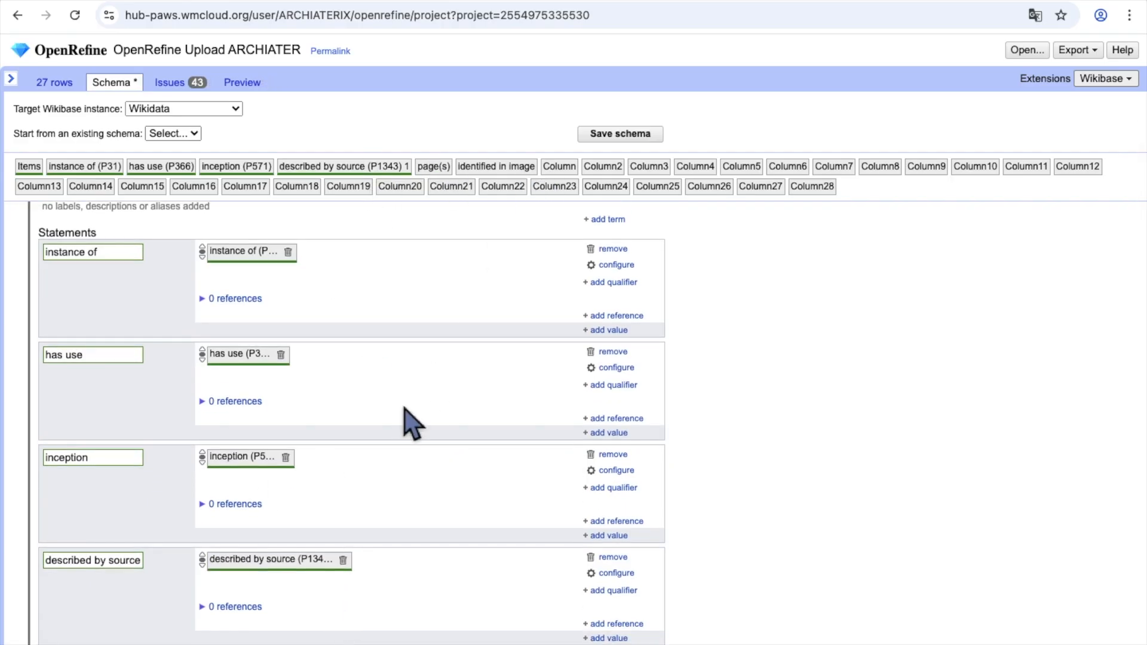
scroll(405, 418, "down", 1)
left_click(622, 555)
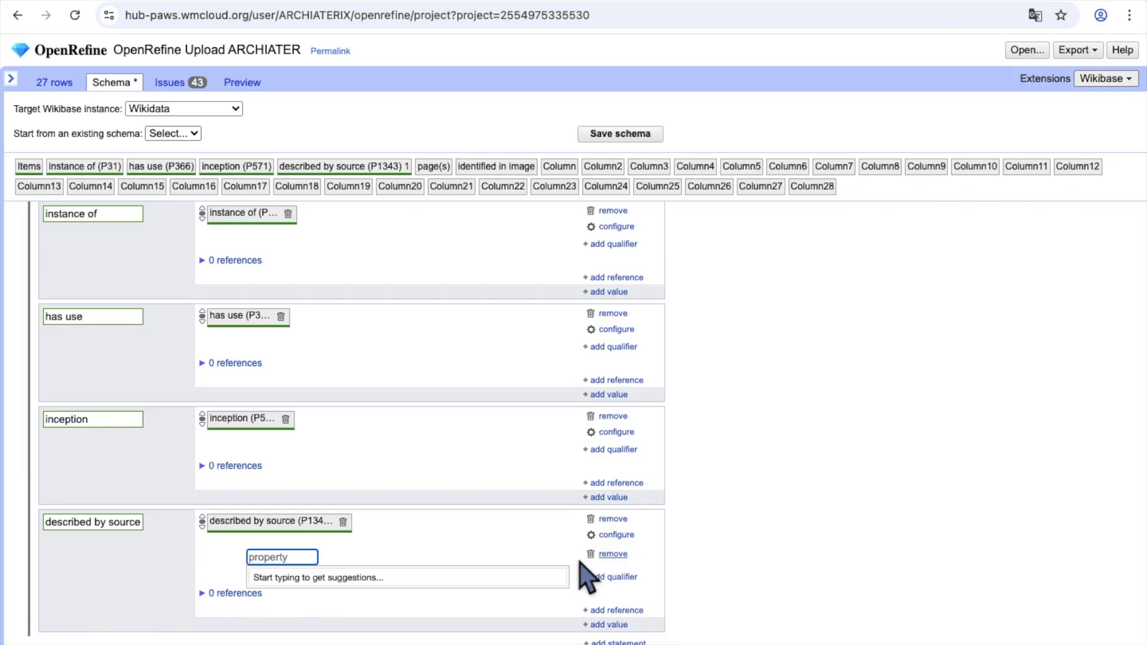
type("page")
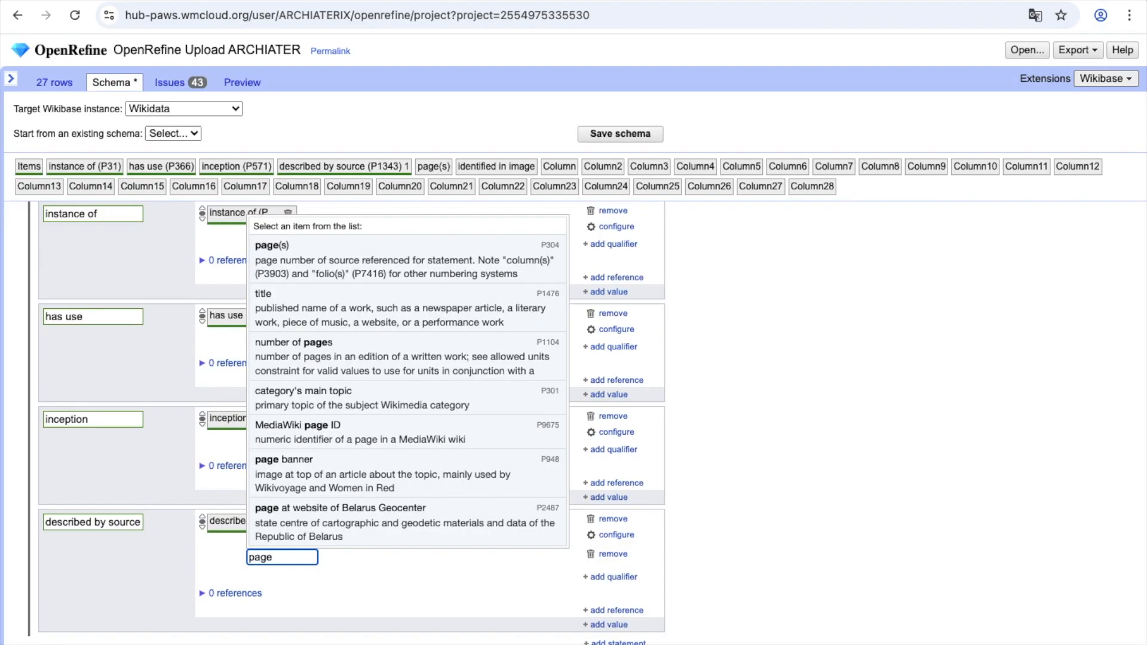
left_click(384, 259)
left_click_drag(456, 190, 389, 559)
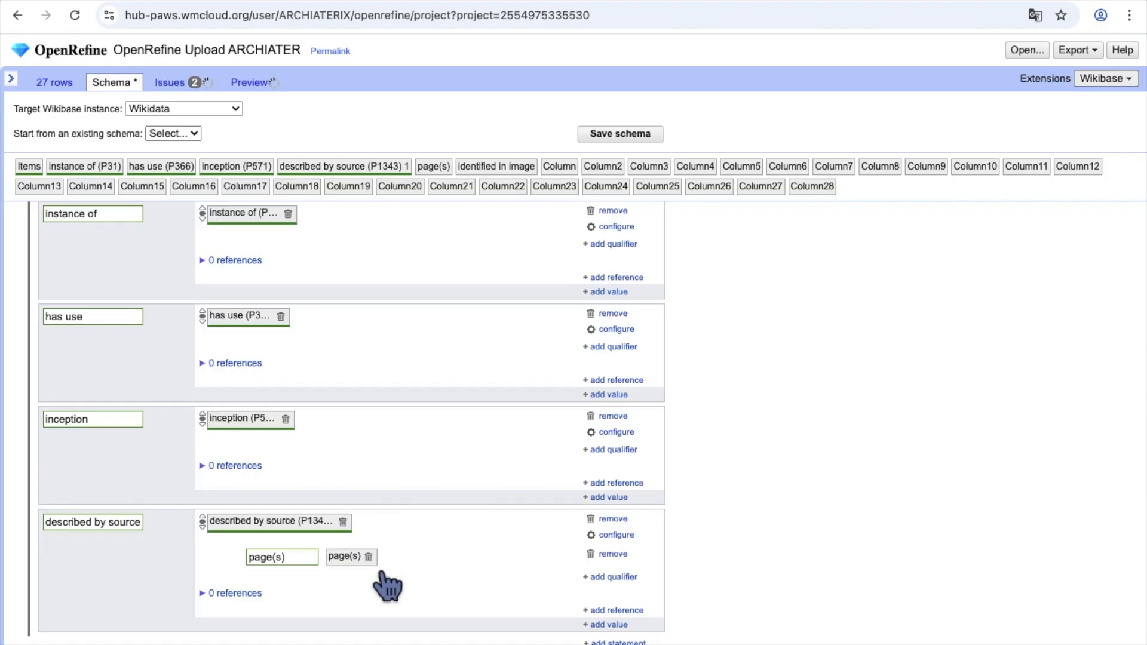
Step: Add an "identified in image" qualifier to the "described by source" statement, with the "identified in image" column as its value
left_click(628, 578)
type("identified in image")
left_click(365, 624)
left_click_drag(502, 168, 376, 582)
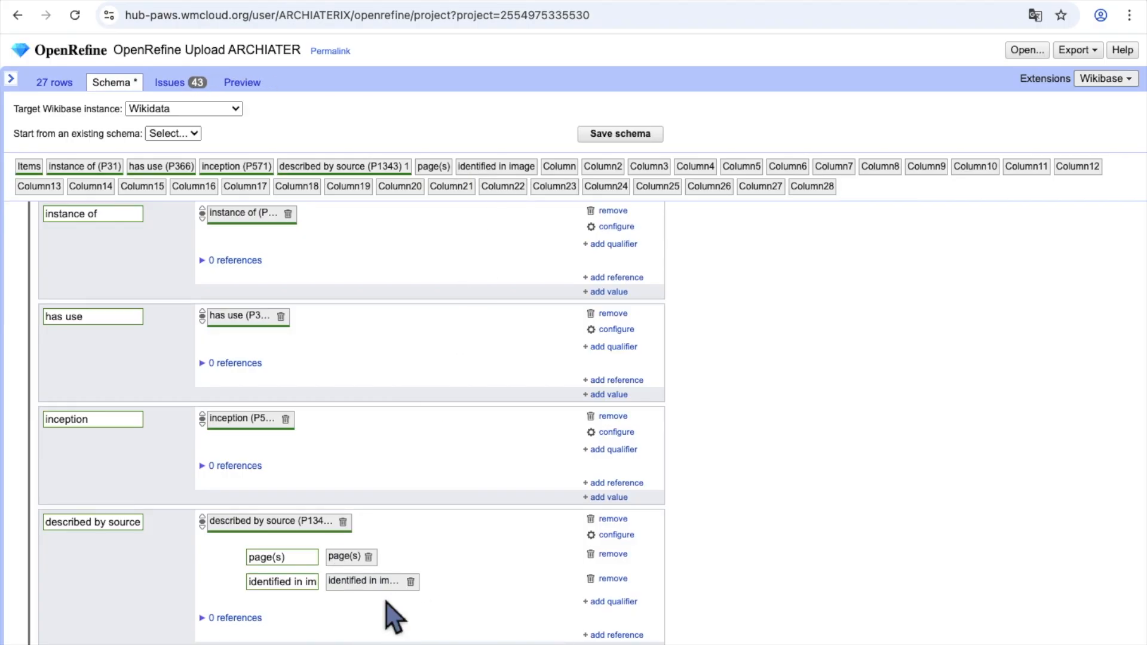
scroll(386, 586, "down", 1)
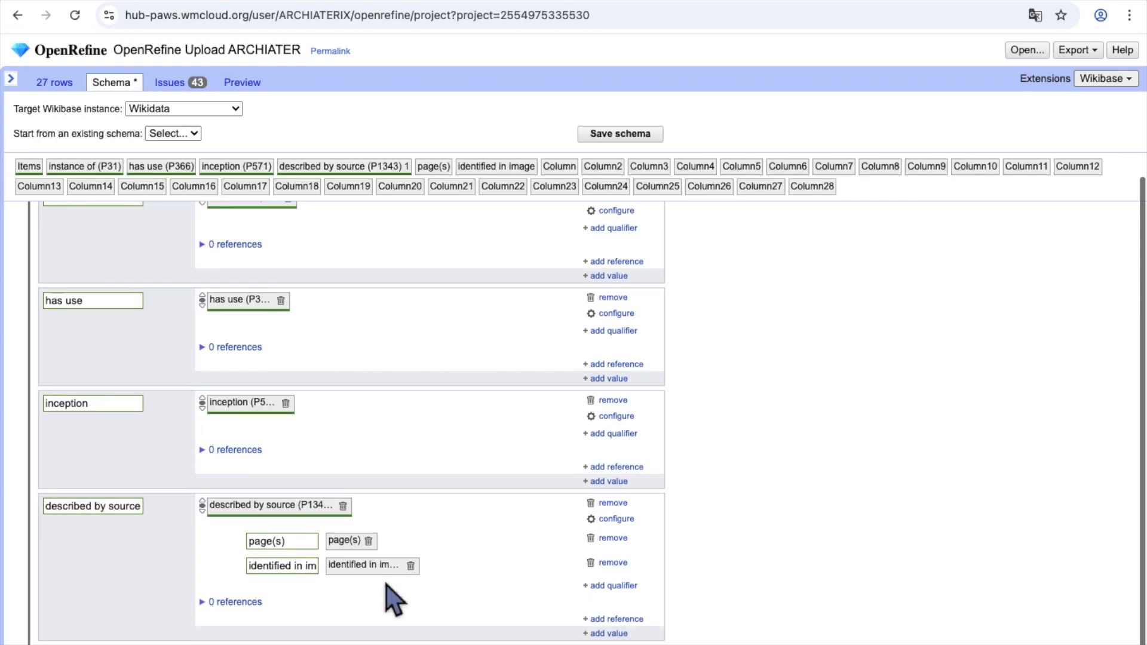
scroll(426, 443, "up", 3)
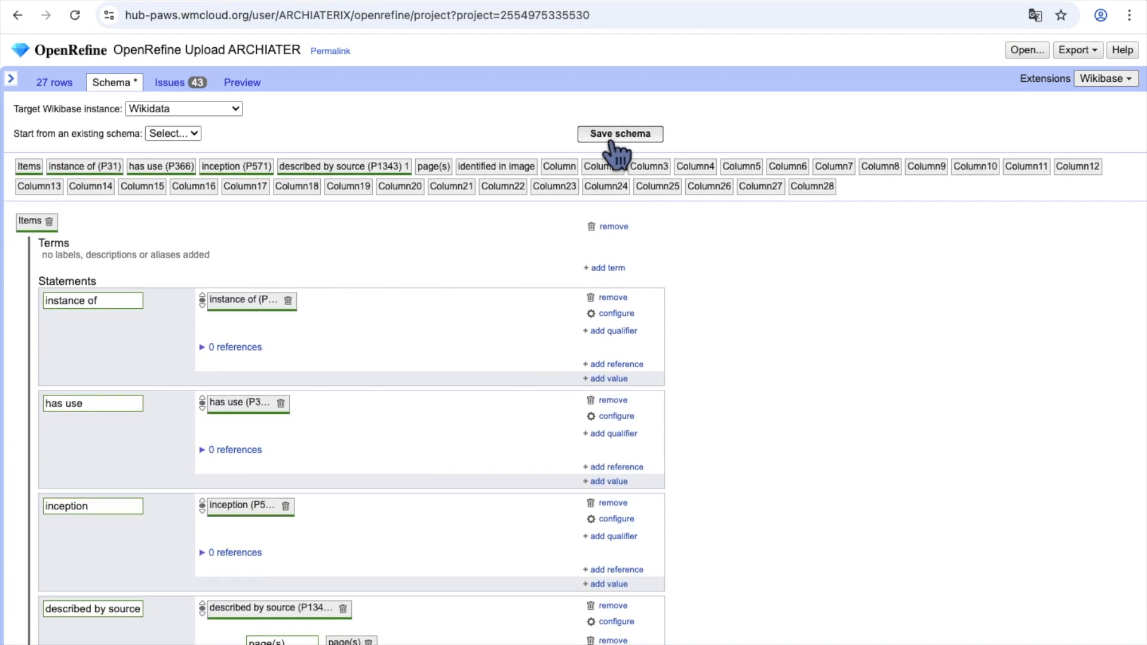
Step: Save the Wikibase schema under the new name "schema one"
left_click(620, 140)
type("schema arc")
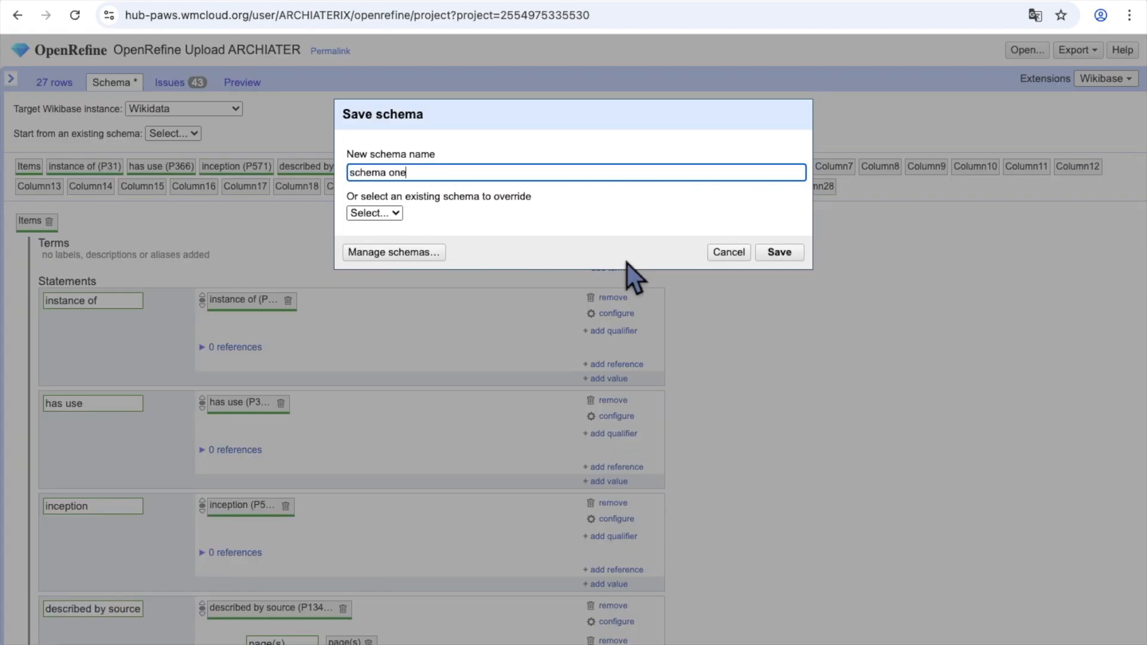
left_click(780, 251)
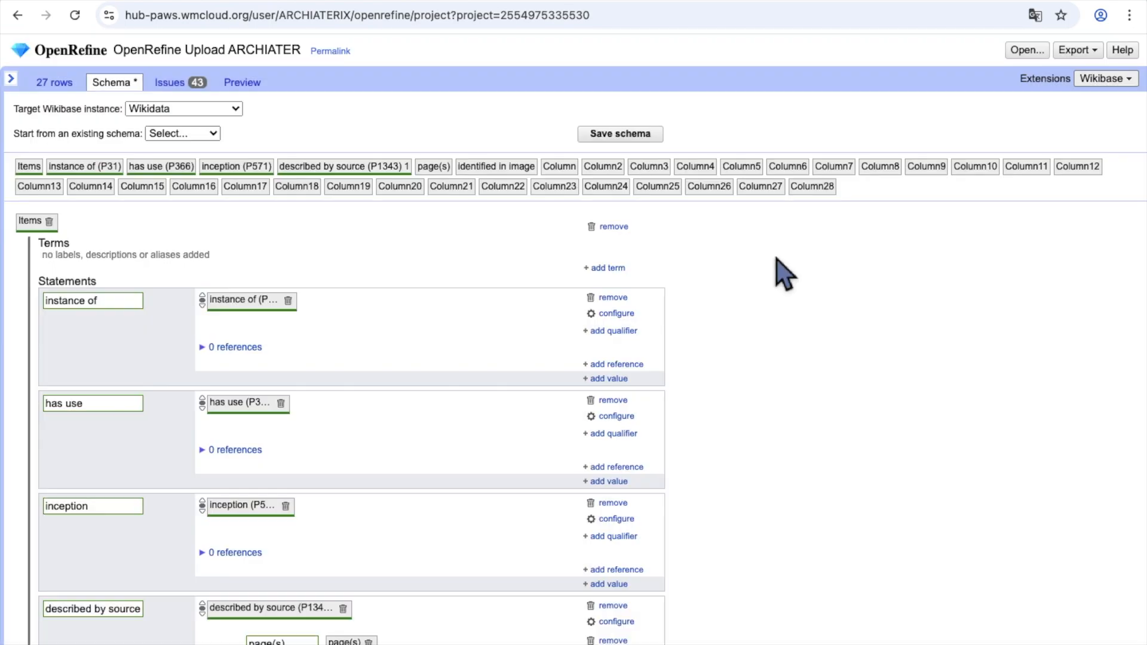
Step: Review the issues reported for the schema and locate the rows with invalid date formats
left_click(193, 83)
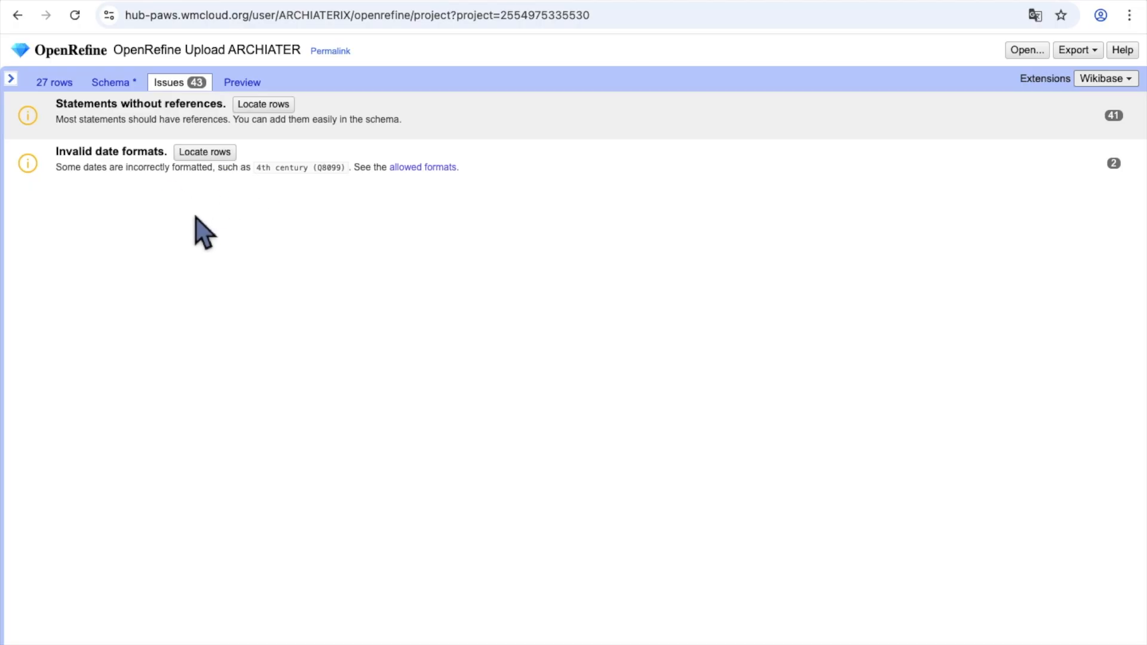
left_click(206, 154)
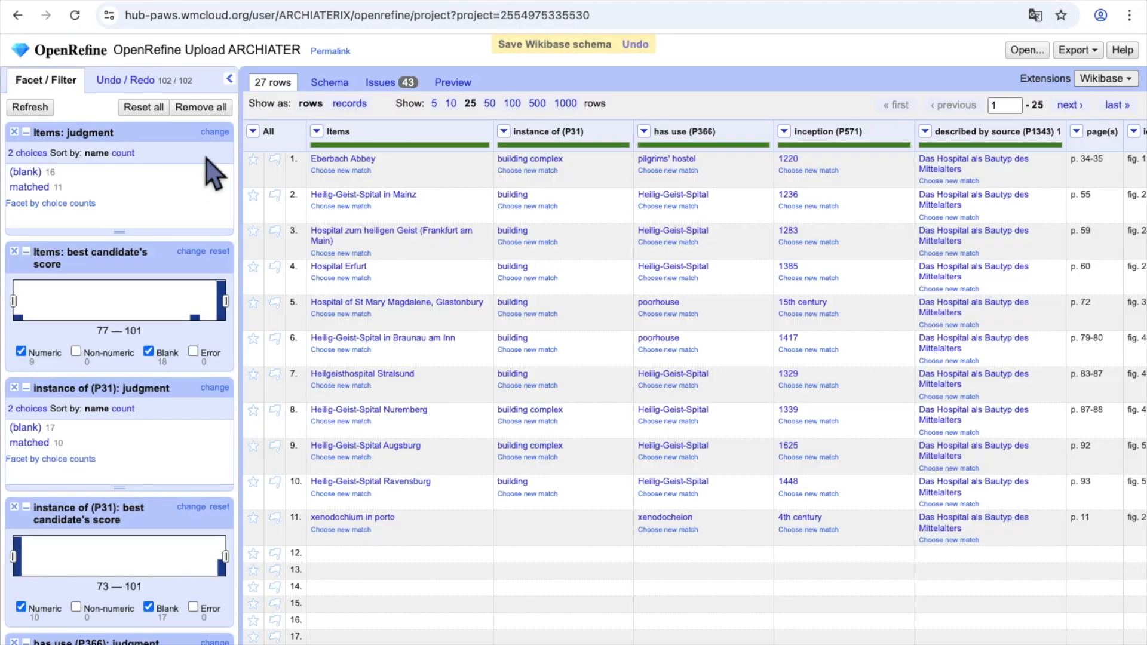
Step: Preview the Wikidata edits and examine the statements and qualifiers generated for the hospital items
left_click(545, 87)
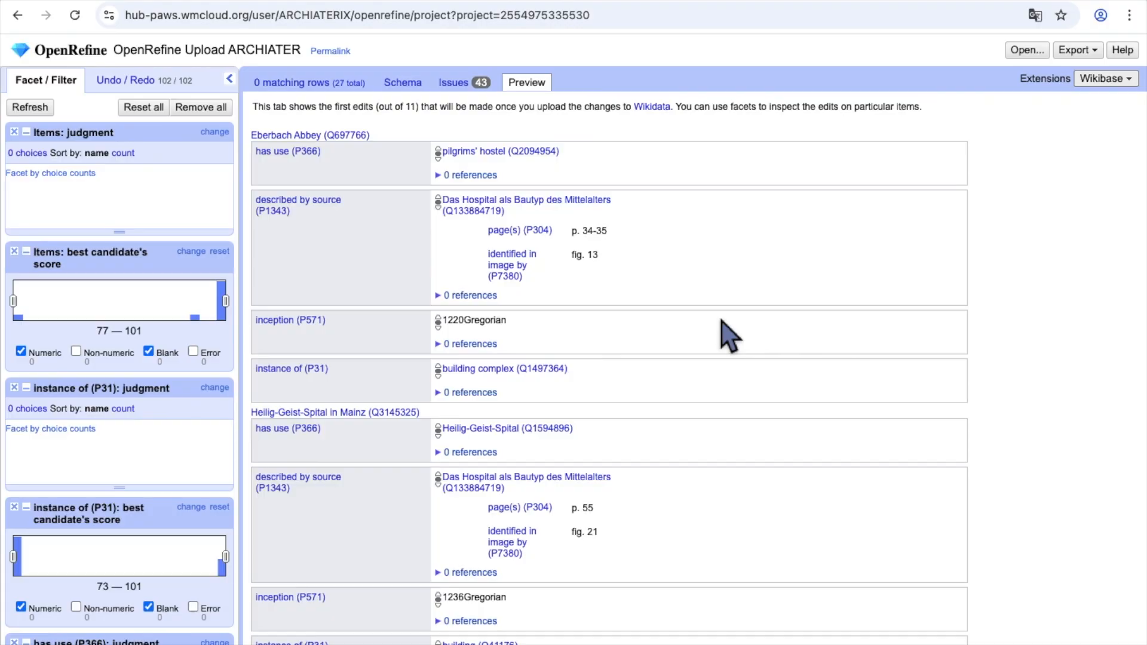
scroll(727, 393, "down", 2)
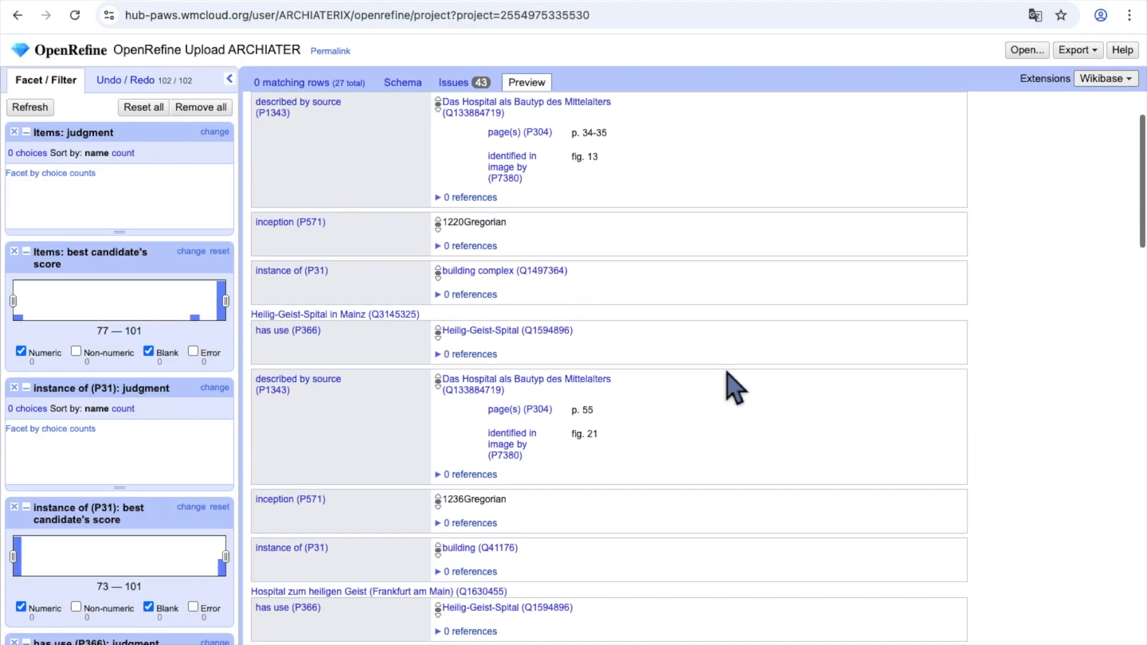
scroll(727, 367, "down", 6)
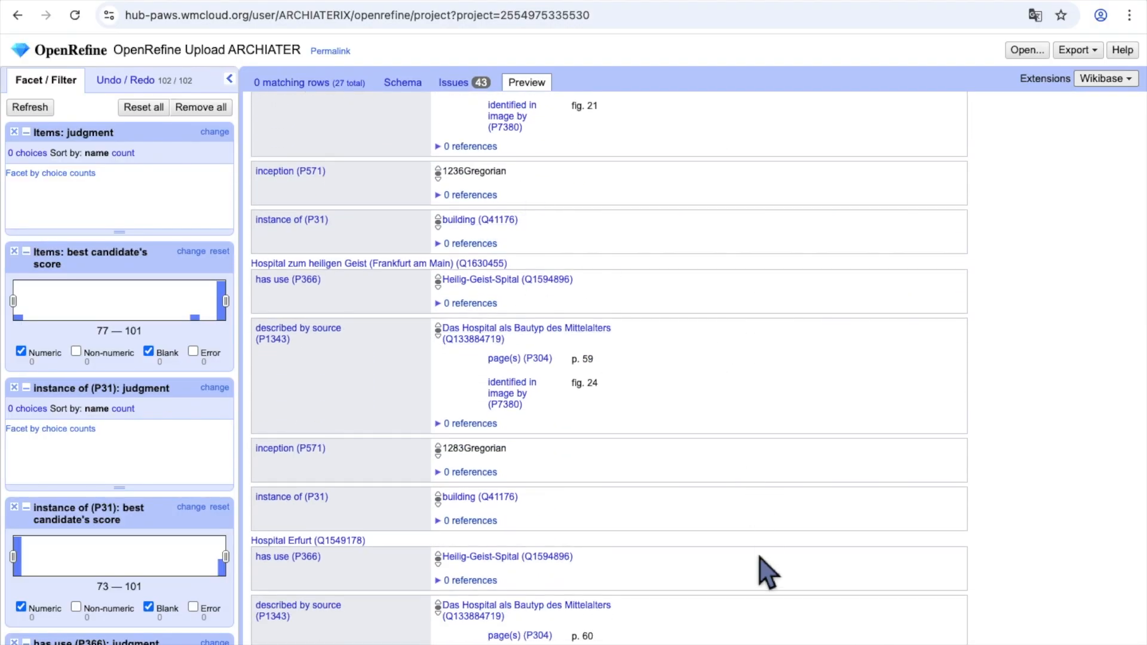
scroll(759, 562, "down", 7)
scroll(760, 558, "down", 12)
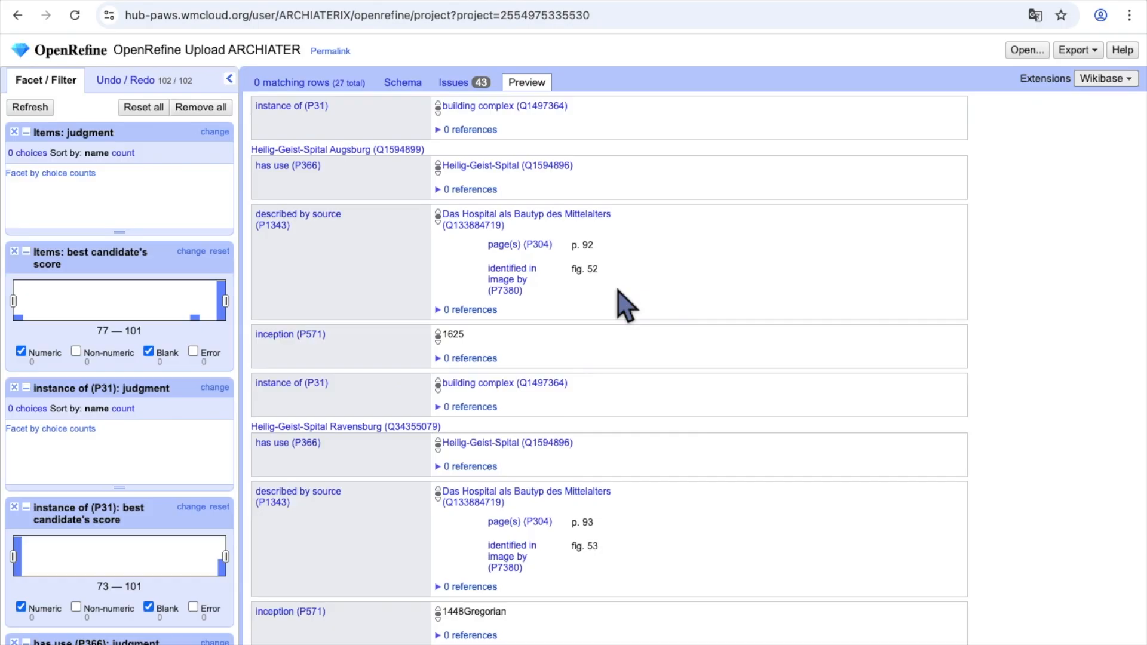
scroll(618, 291, "up", 10)
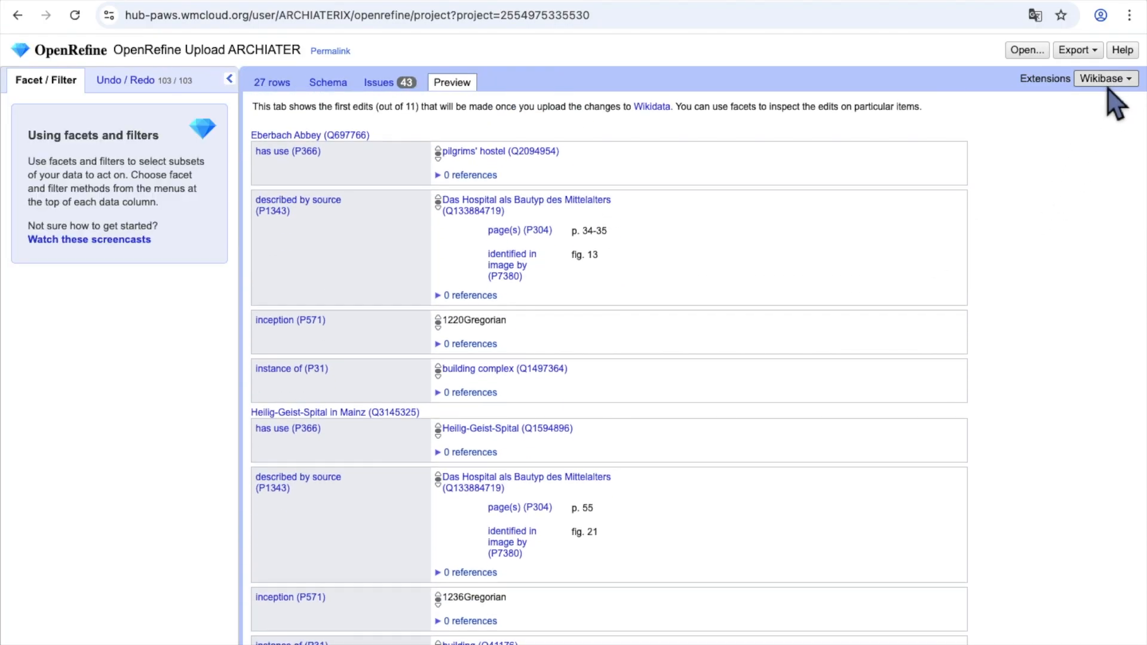
Step: Open the dialog for uploading the edits to Wikidata
left_click(1107, 86)
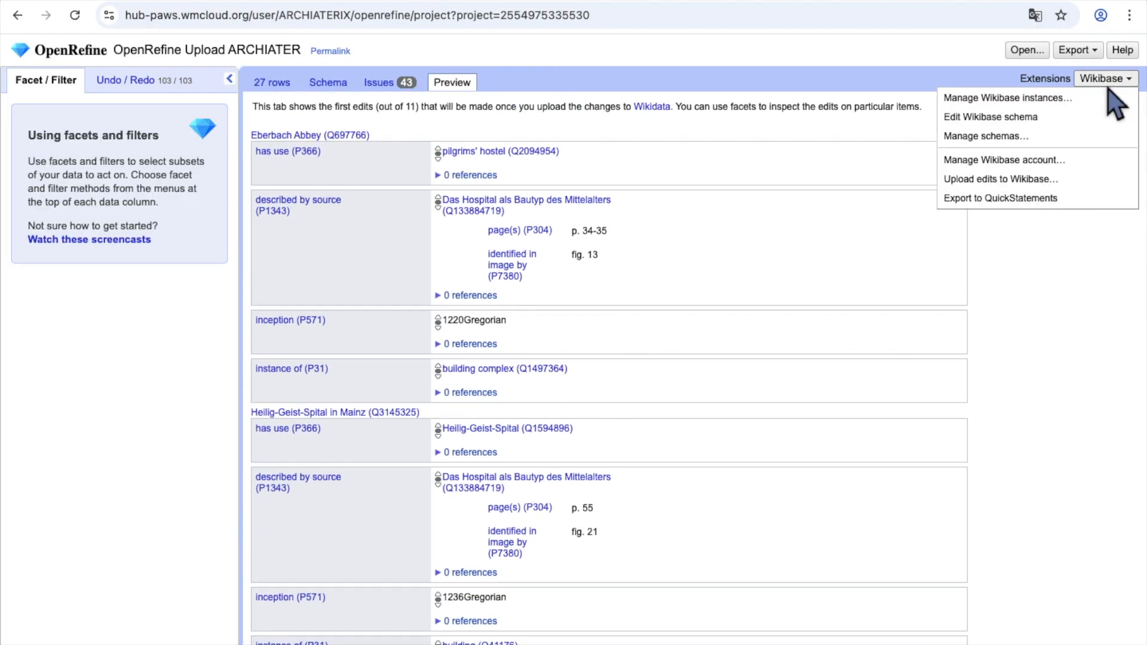
left_click(1075, 181)
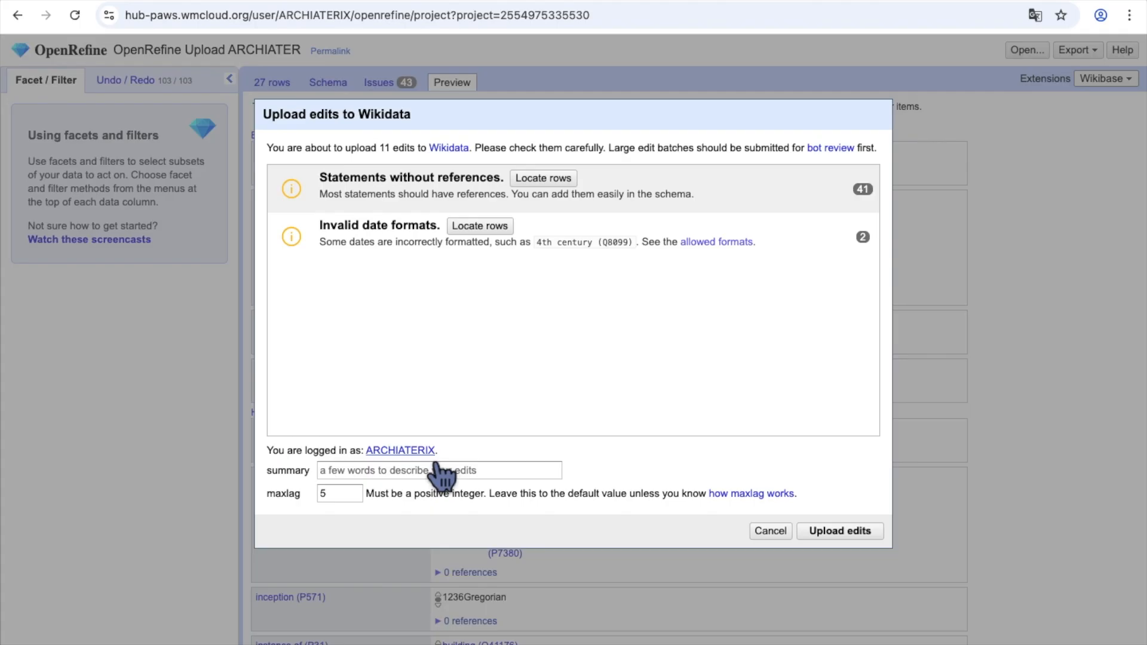
Step: Consult the OpenRefine manual's "Manage Wikidata account" section for the login and bot access requirements, and return to the upload dialog
left_click(461, 1)
type("https://openrefine.org/docs/manual/wikibase/overview#manage-wikidata-account")
key("Return")
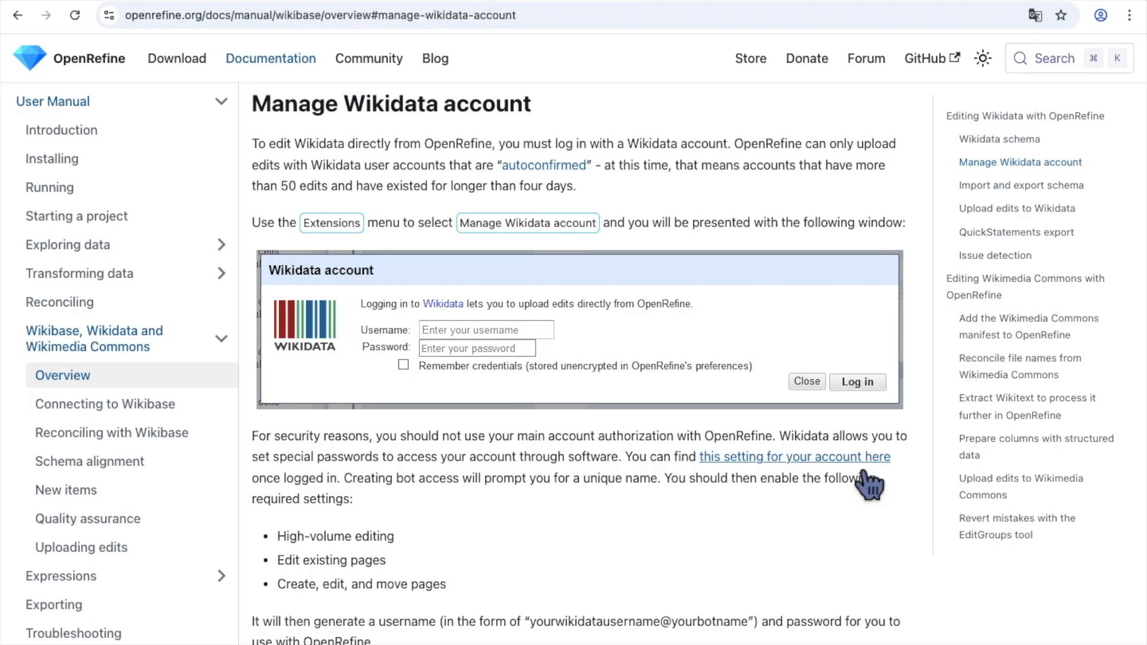
left_click(388, 1)
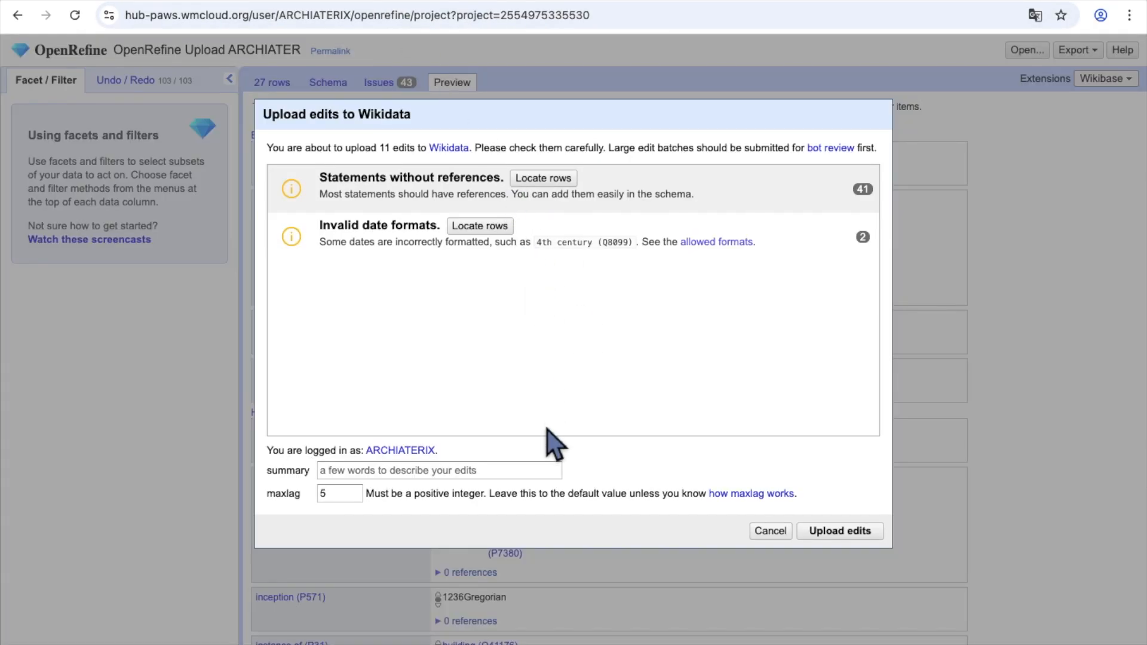
Step: Enter "upload archiater" as the edit summary and upload the edits to Wikidata
left_click(532, 472)
left_click(499, 505)
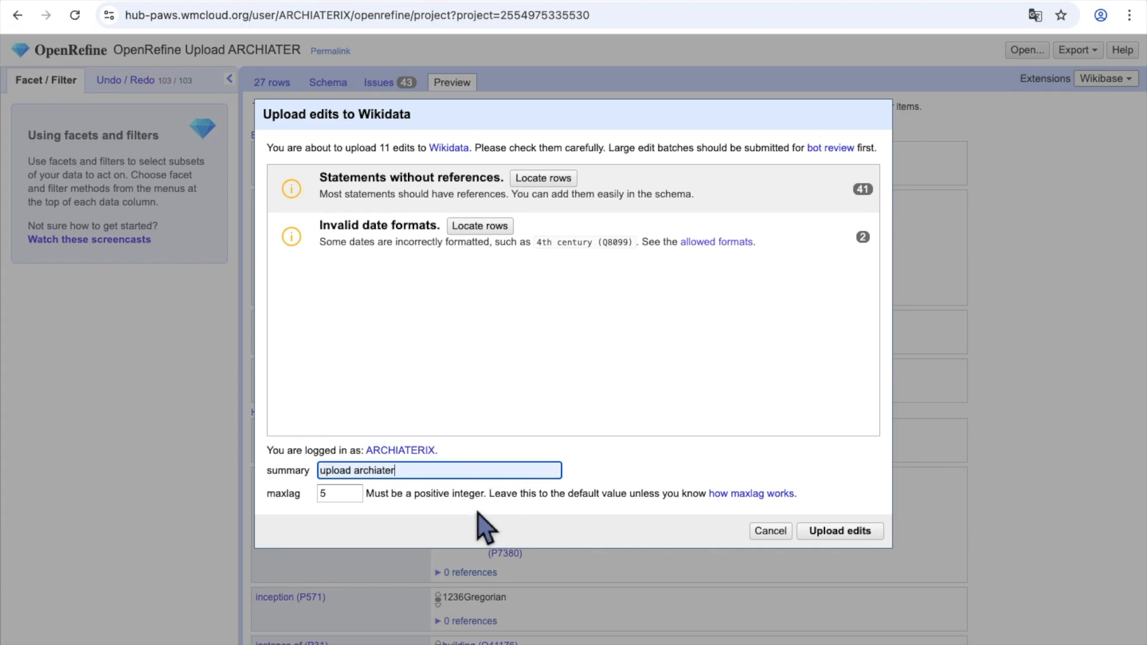
left_click(842, 535)
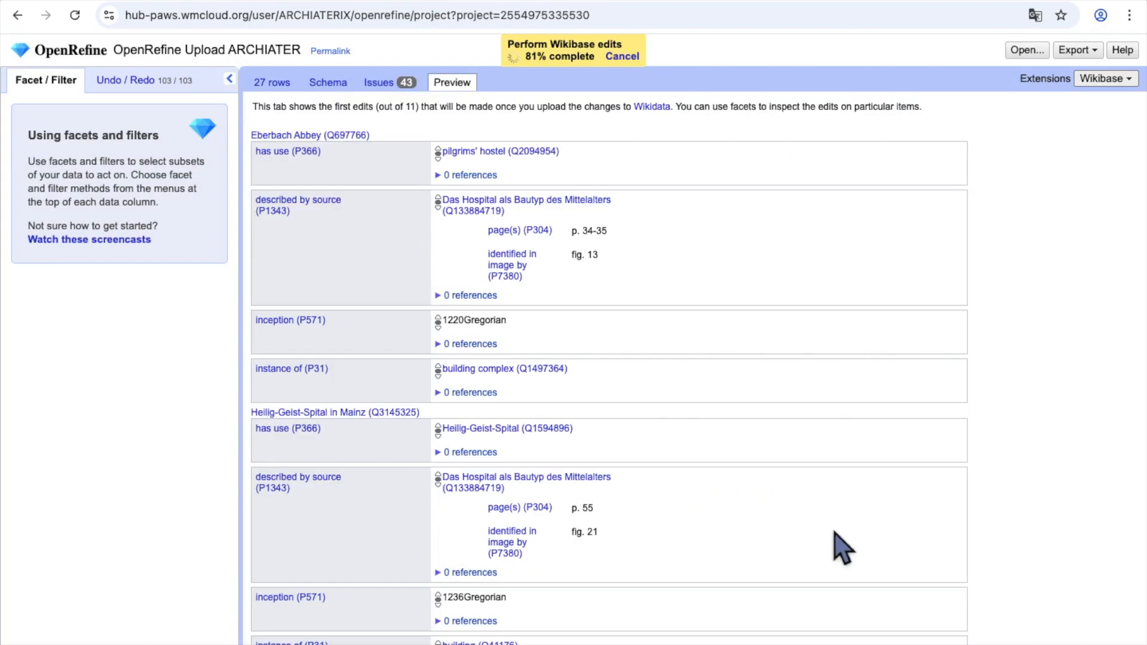